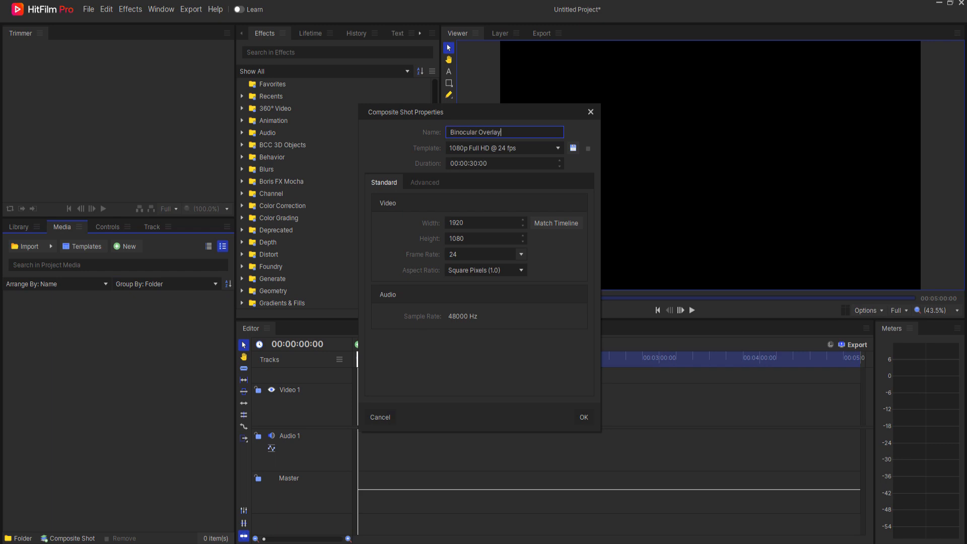
# Create the Binocular Overlay composite shot and add a media folder named Comps.
pyautogui.click(583, 417)
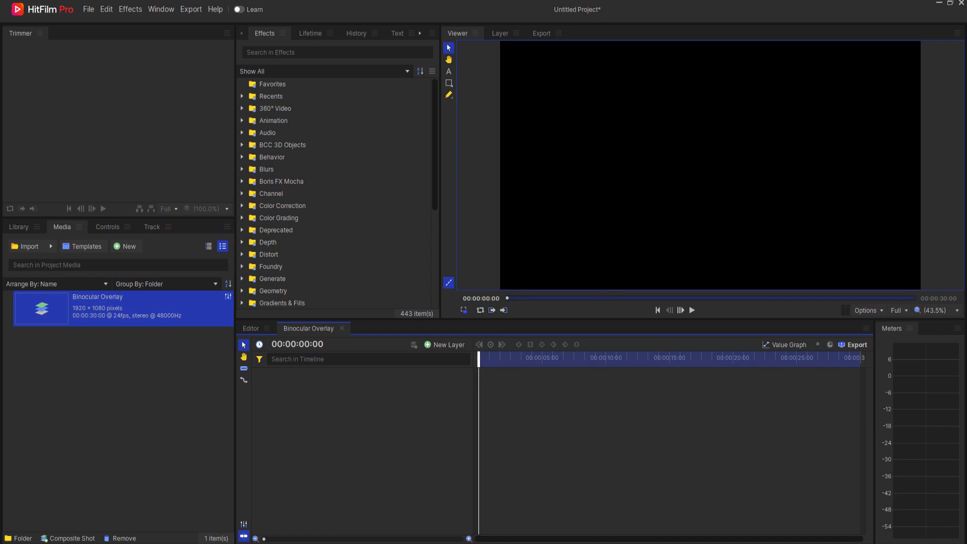
pyautogui.click(21, 538)
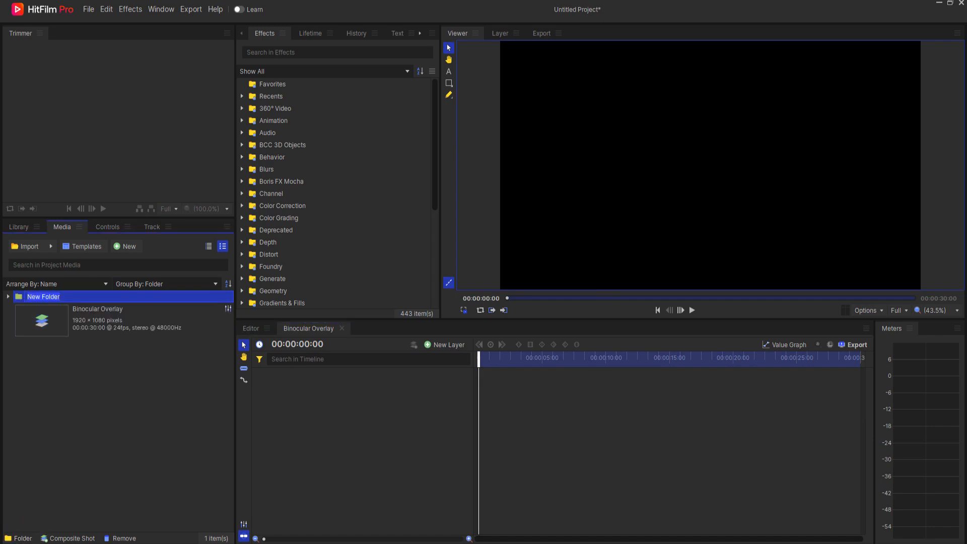
pyautogui.write('Comps')
pyautogui.press('Return')
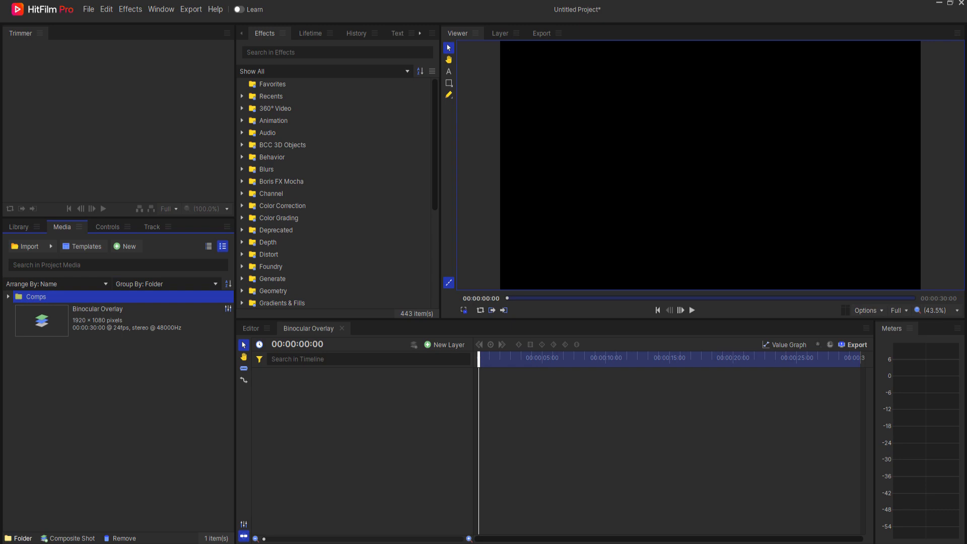
# Add another media folder named Planes and move it out of the Comps folder to the top level.
pyautogui.click(20, 538)
pyautogui.write('Planes')
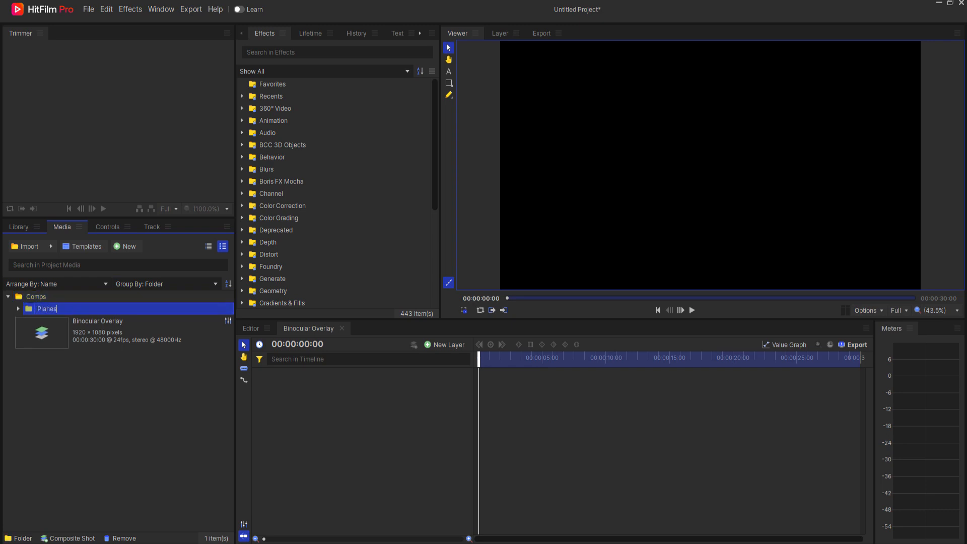
pyautogui.press('Return')
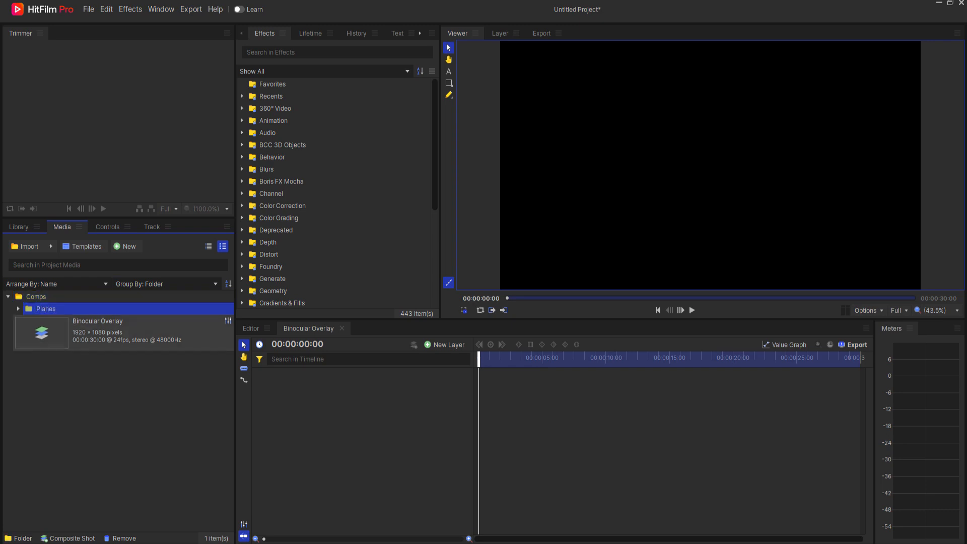
pyautogui.moveTo(46, 309); pyautogui.dragTo(63, 345)
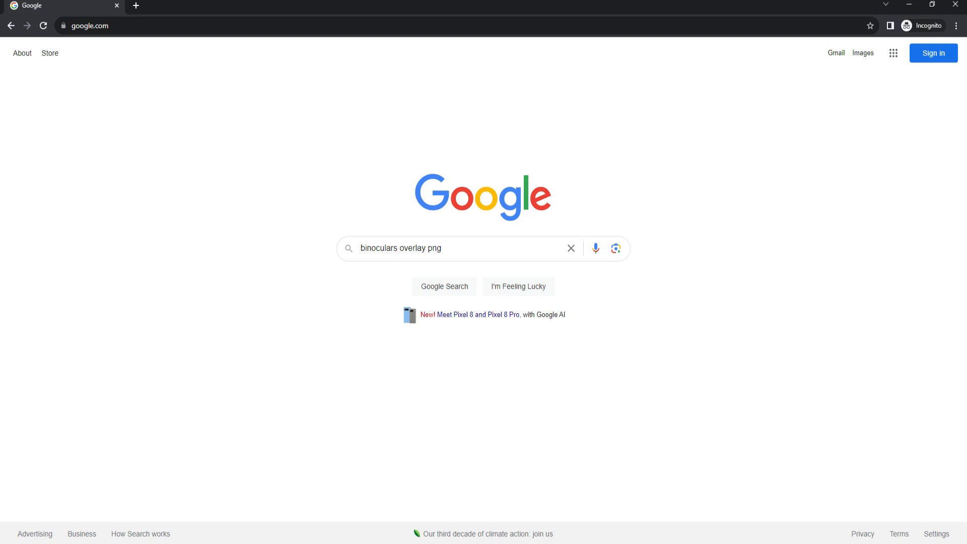
# Switch to the web browser, search Google Images for "binoculars overlay png", and examine the shape and edges of sample binocular views.
pyautogui.press('Return')
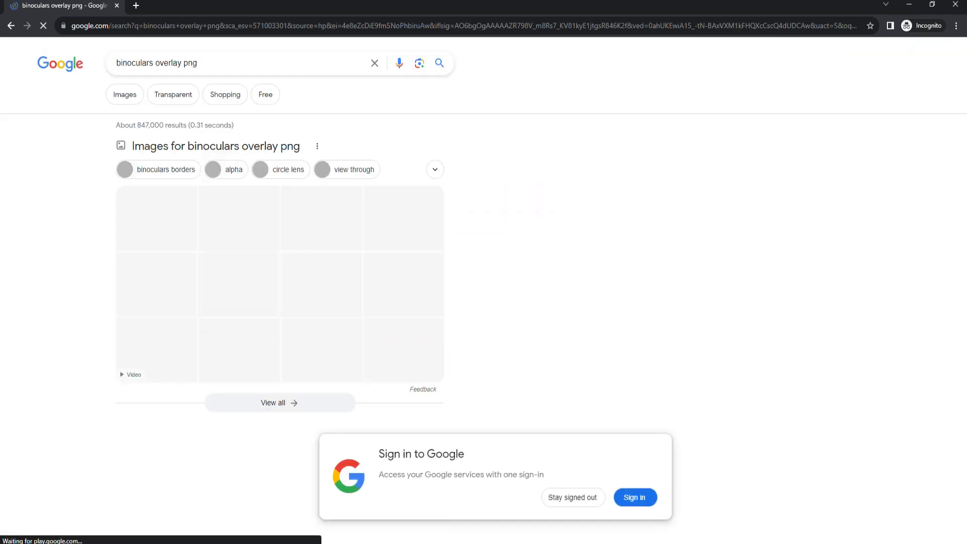
pyautogui.click(215, 146)
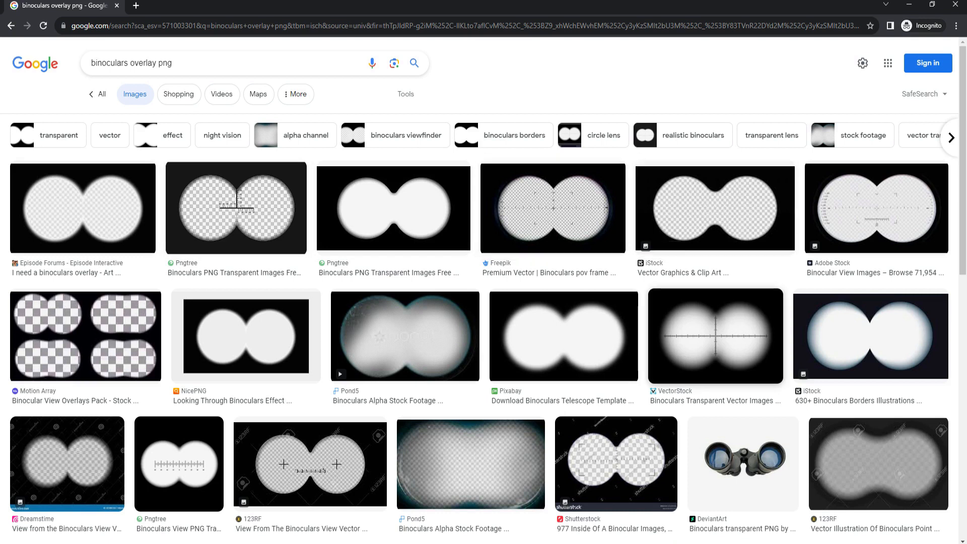
pyautogui.click(877, 209)
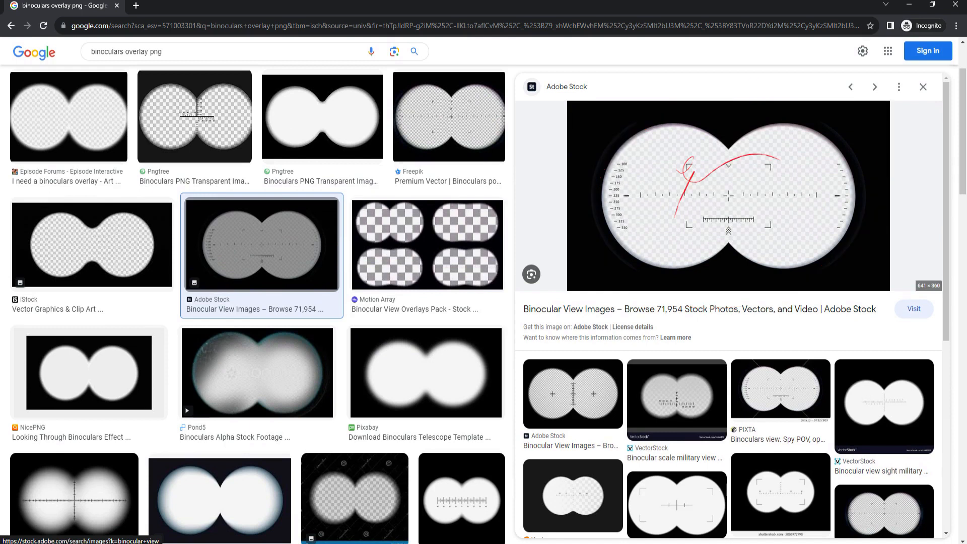
pyautogui.scroll(-1, 257, 363)
pyautogui.scroll(-1, 257, 347)
pyautogui.scroll(-3, 676, 353)
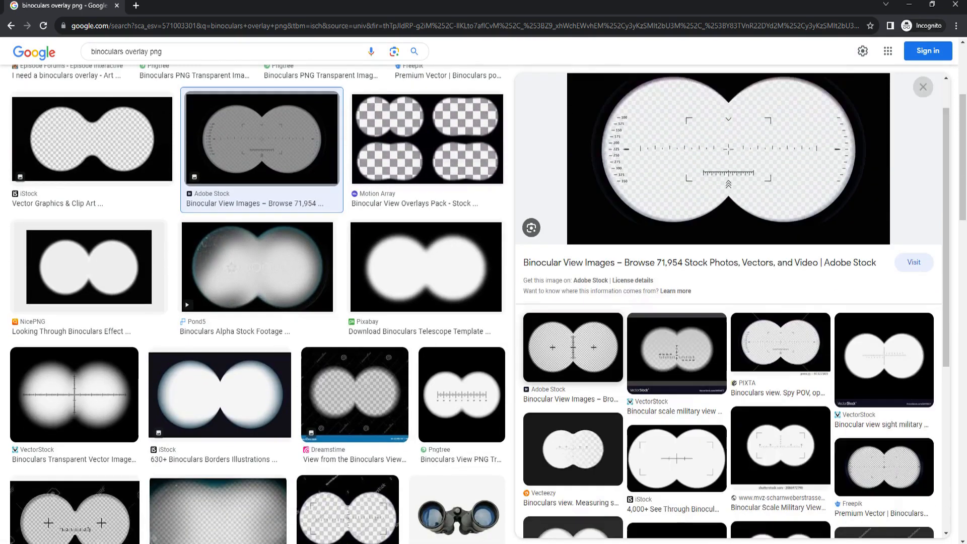
pyautogui.click(677, 347)
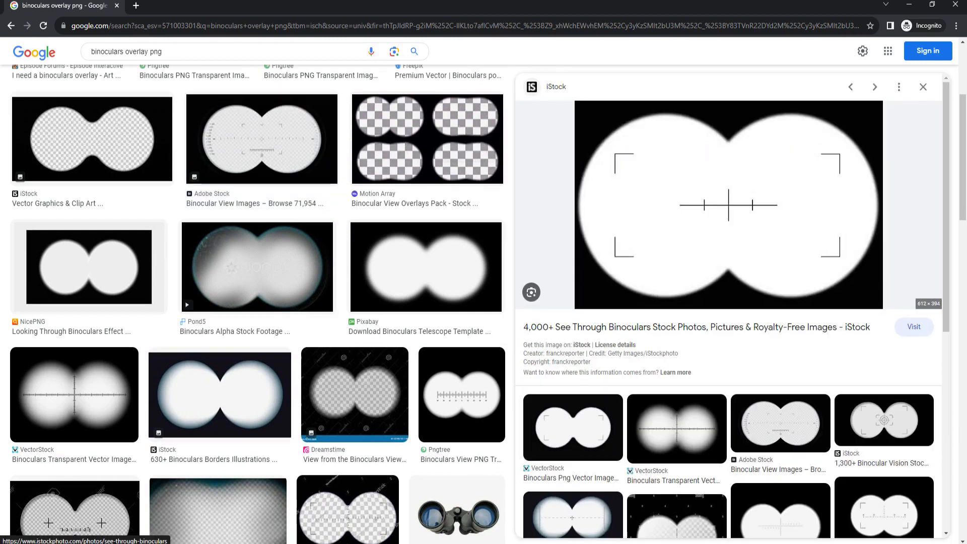
pyautogui.scroll(-2, 729, 227)
pyautogui.scroll(2, 729, 227)
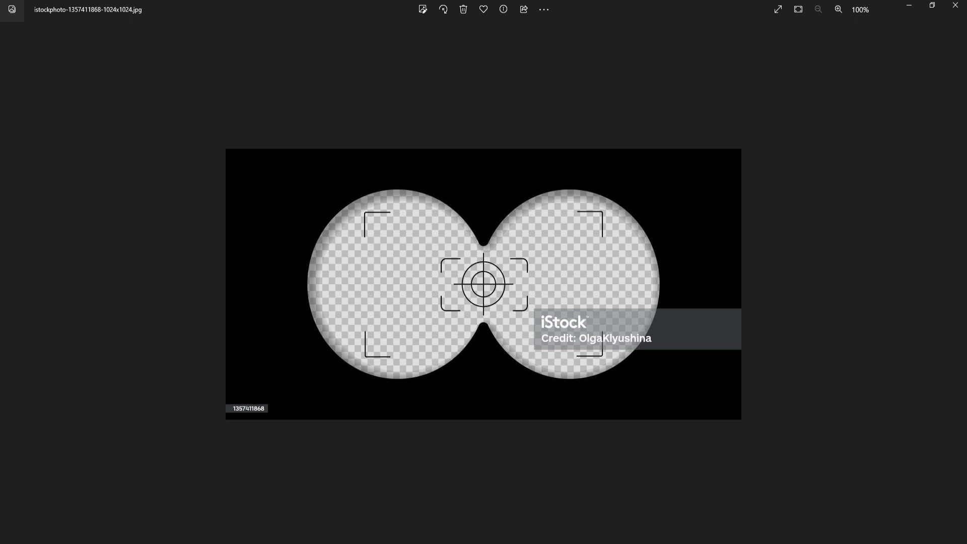
pyautogui.click(909, 5)
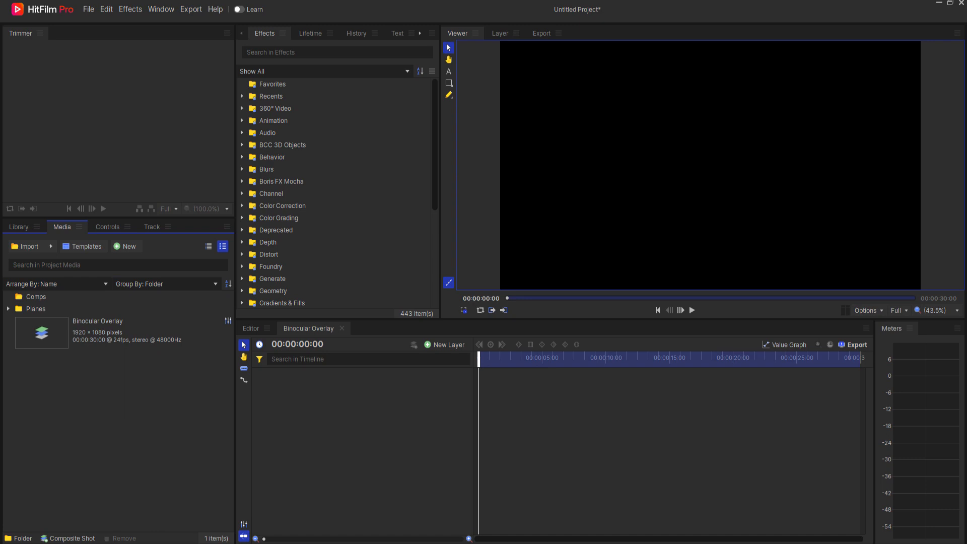
# Add a black 1080 × 1080 plane layer named Eye to the Binocular Overlay shot and file its media item in the Planes folder.
pyautogui.click(445, 344)
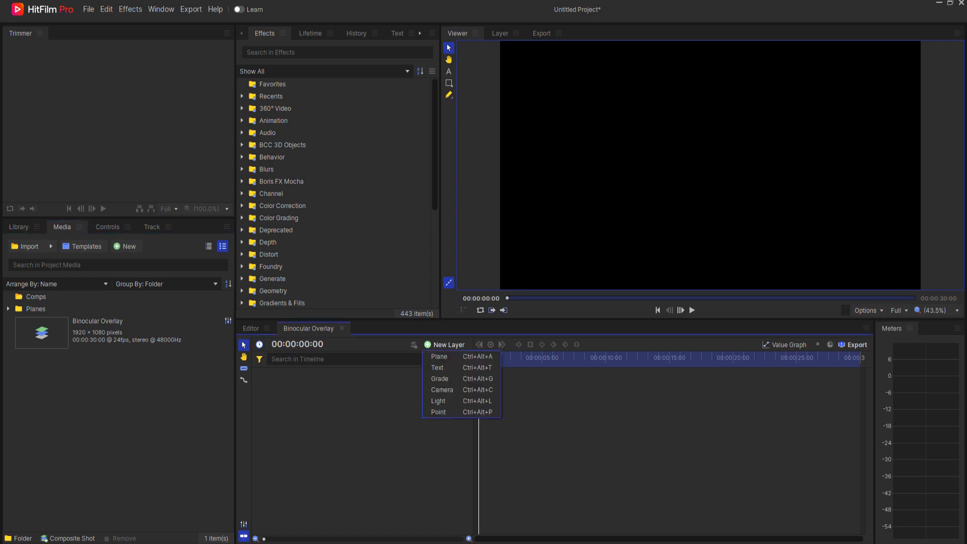
pyautogui.click(439, 357)
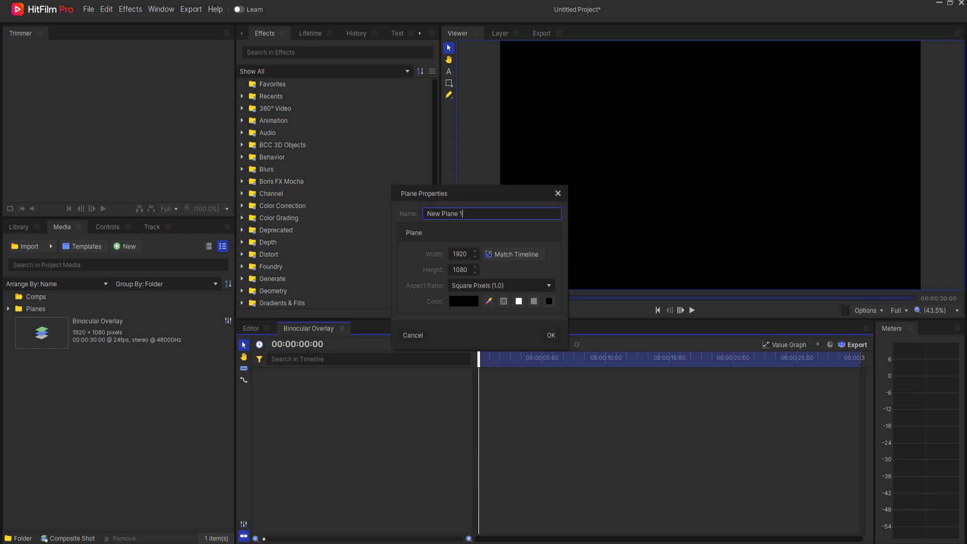
pyautogui.press('Tab')
pyautogui.write('1080')
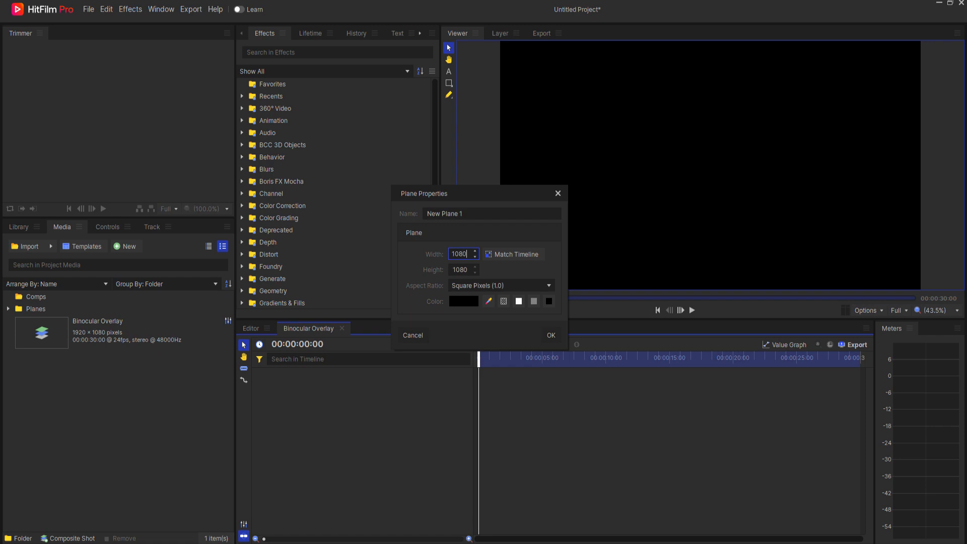
pyautogui.hotkey('shift', 'Tab')
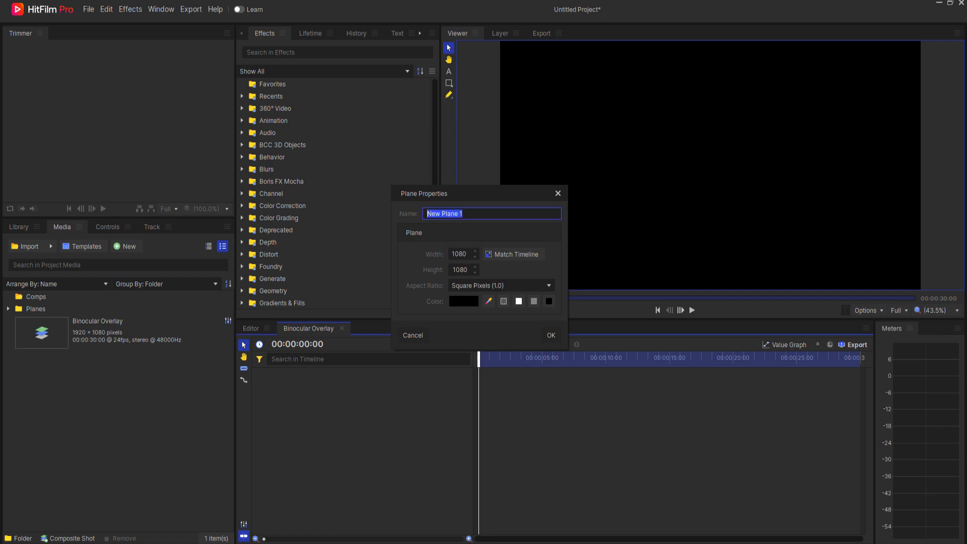
pyautogui.write('Eye')
pyautogui.press('Return')
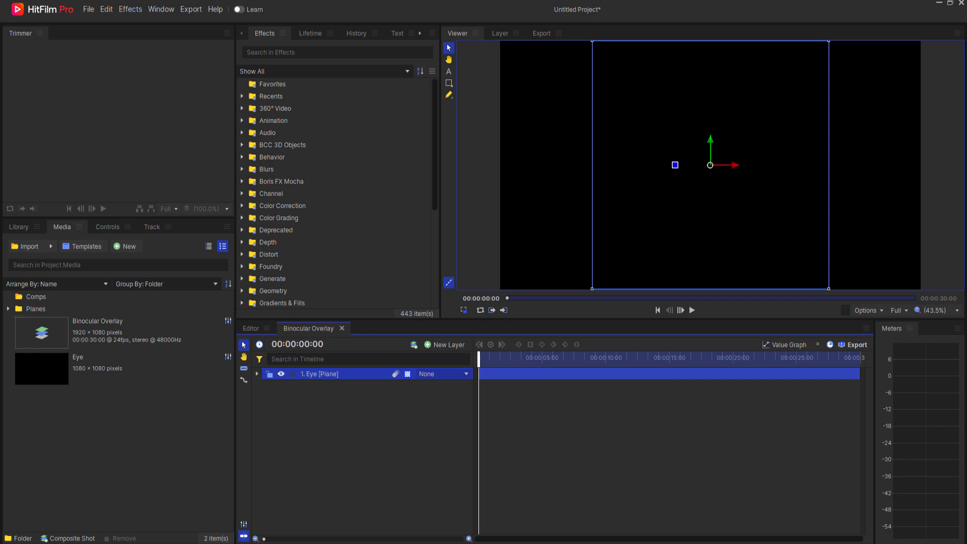
pyautogui.moveTo(45, 367); pyautogui.dragTo(36, 308)
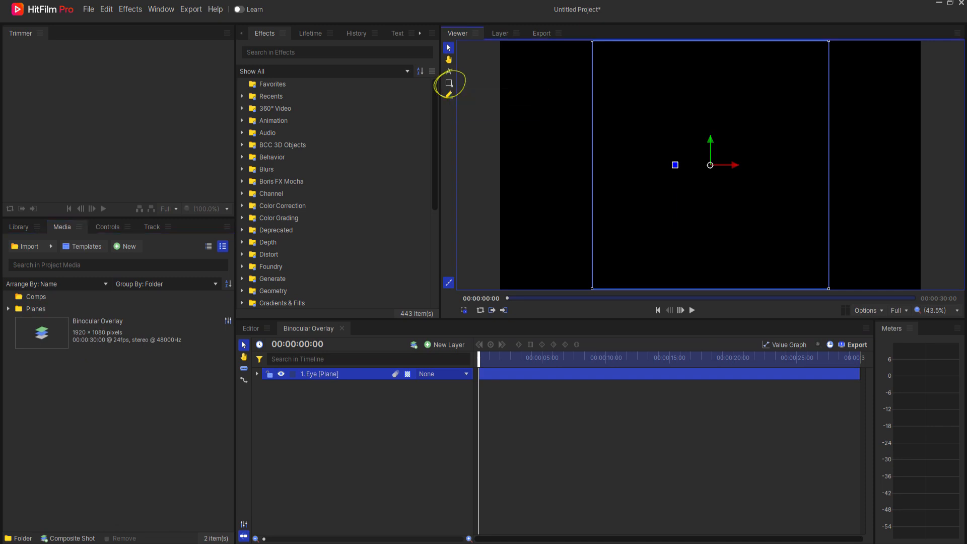
# Add an ellipse mask that fills the full extent of the Eye plane.
pyautogui.click(449, 83)
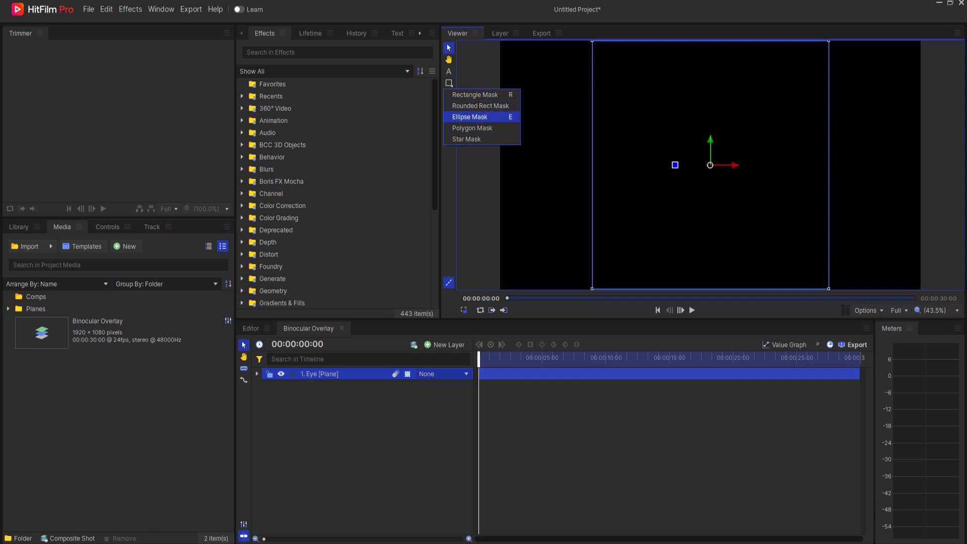
pyautogui.click(469, 116)
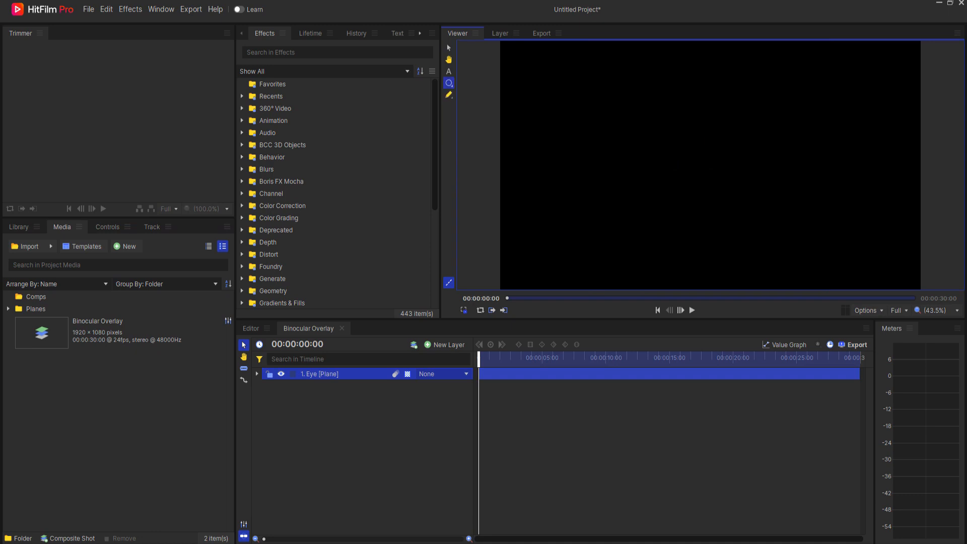
pyautogui.doubleClick(449, 83)
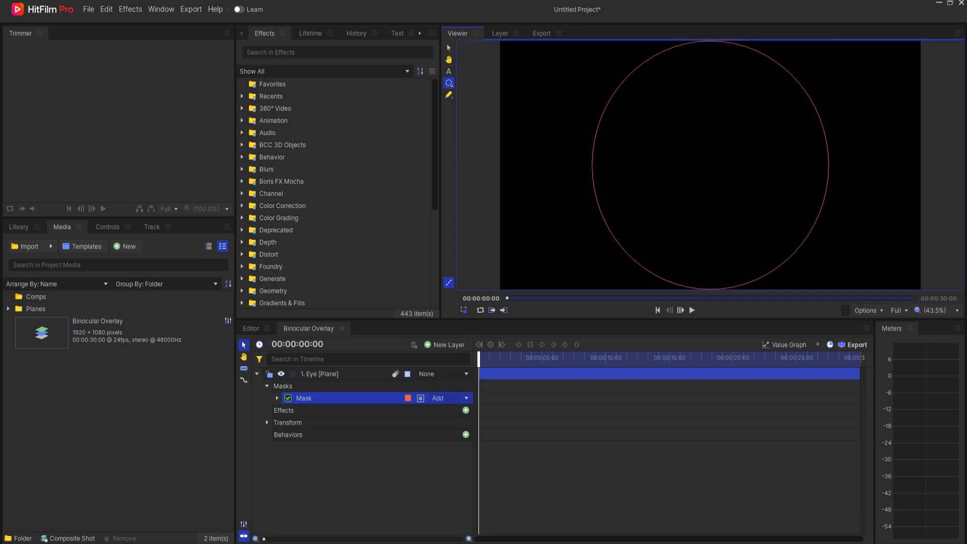
# Reveal the Eye layer's transform properties and show a checkerboard background behind transparent areas in the viewer.
pyautogui.click(267, 423)
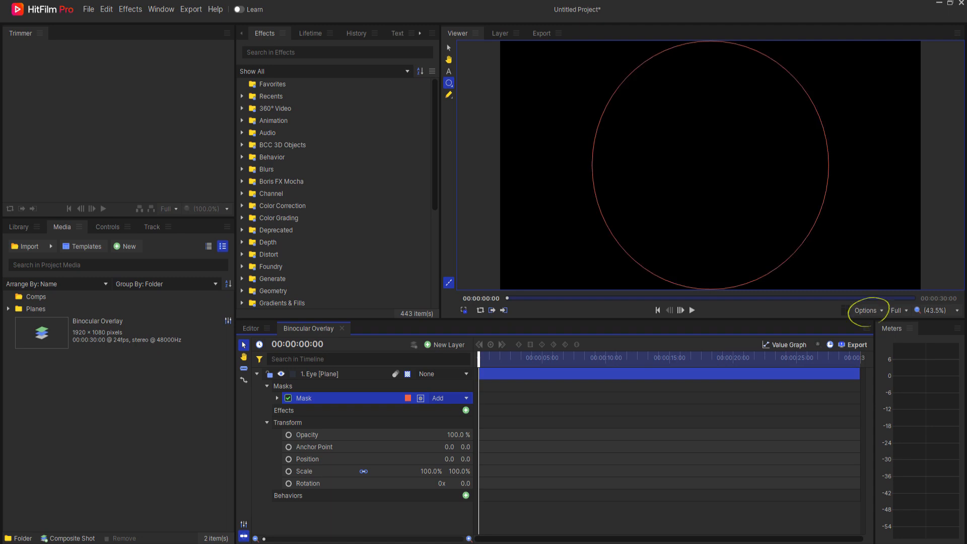
pyautogui.click(866, 311)
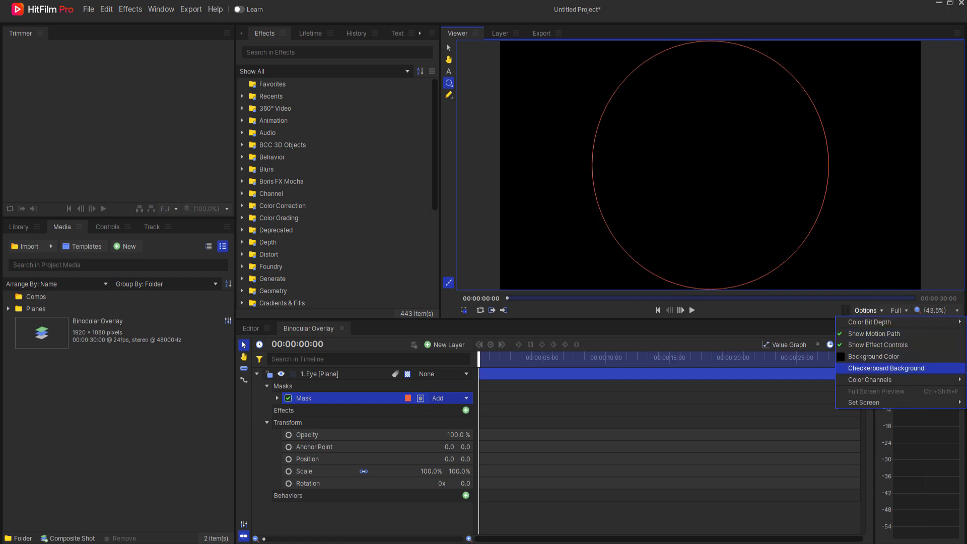
pyautogui.click(887, 368)
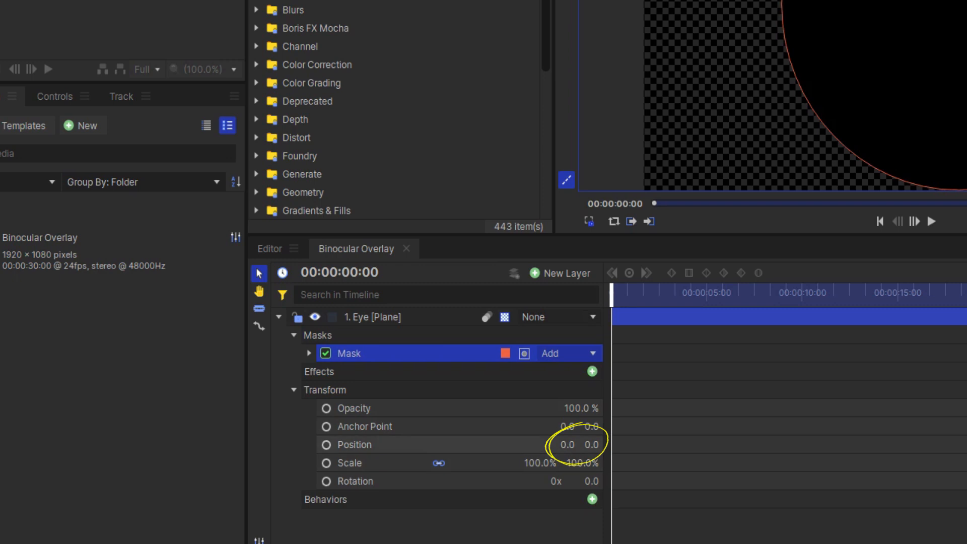
# Set the Eye layer's horizontal position to -370.
pyautogui.click(354, 445)
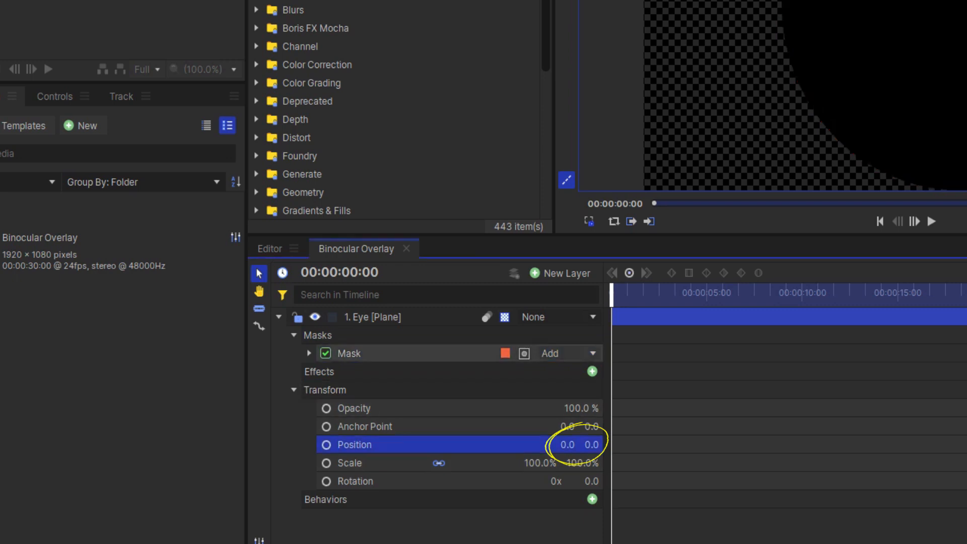
pyautogui.click(568, 444)
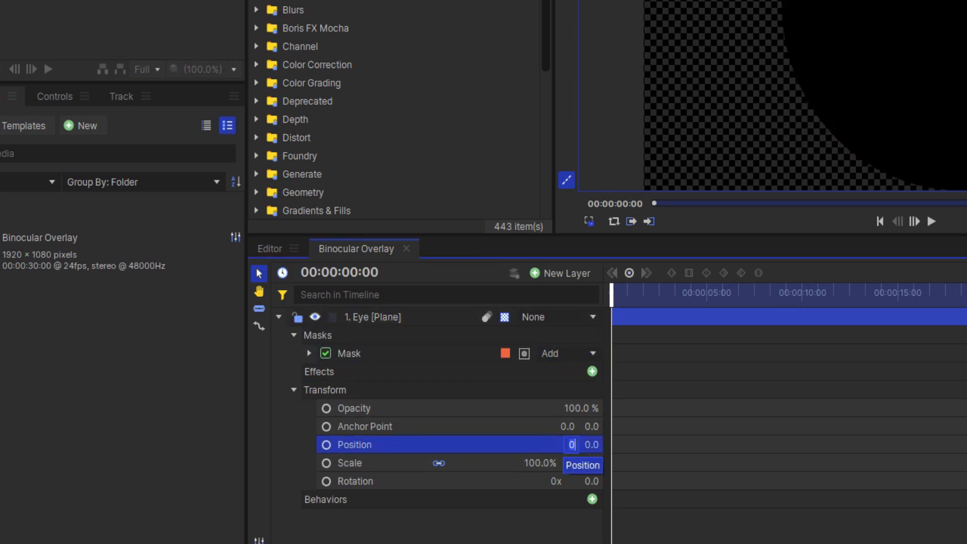
pyautogui.write('70')
pyautogui.press('Return')
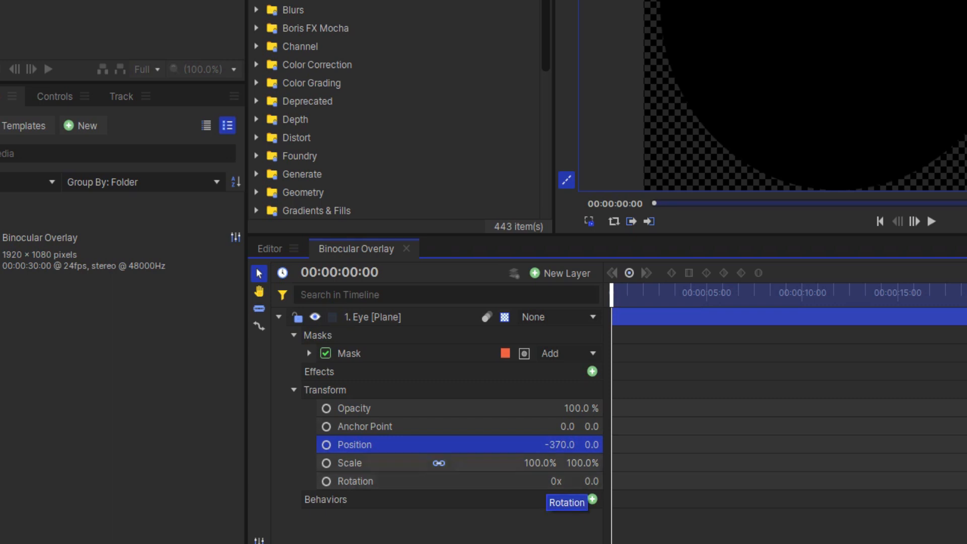
# Set the Eye mask's feather direction to In and its feather strength to 120 px.
pyautogui.click(309, 353)
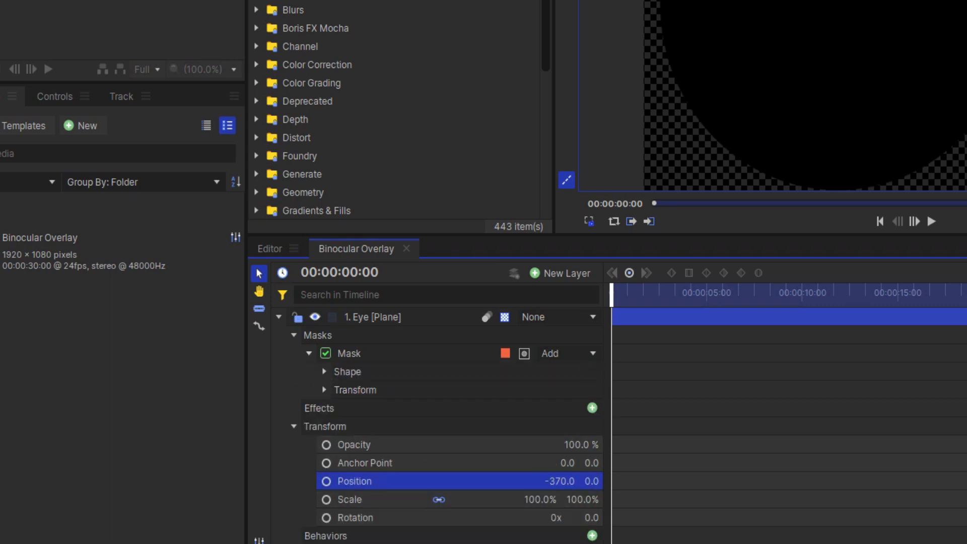
pyautogui.click(325, 372)
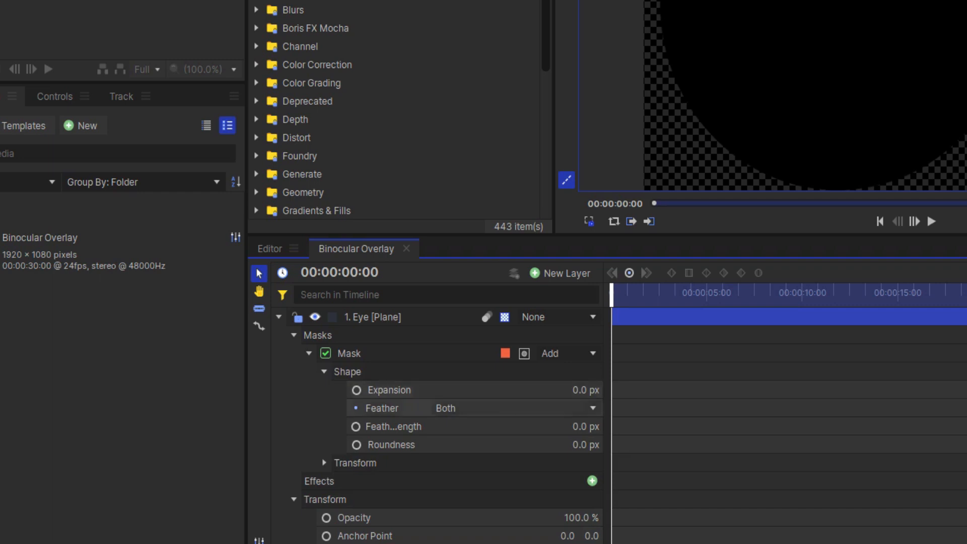
pyautogui.click(468, 408)
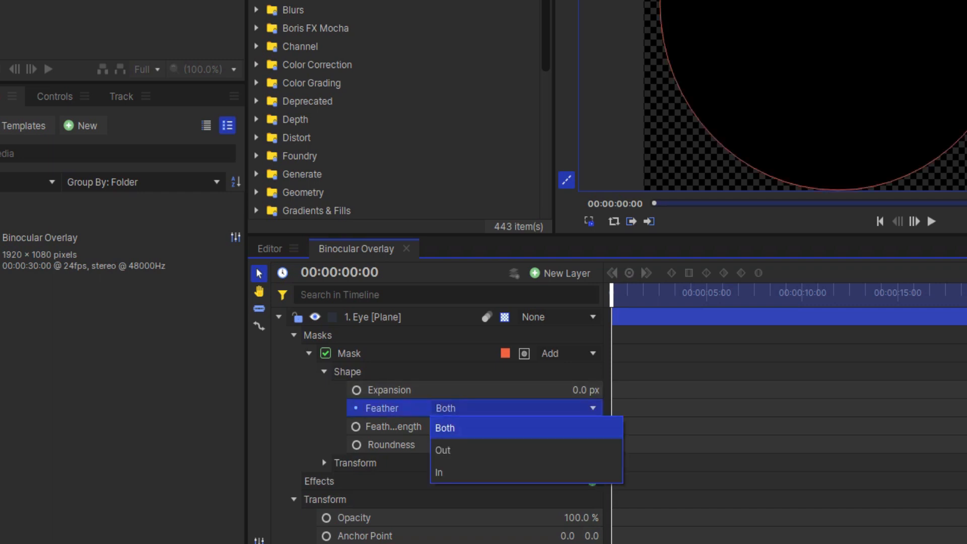
pyautogui.click(473, 472)
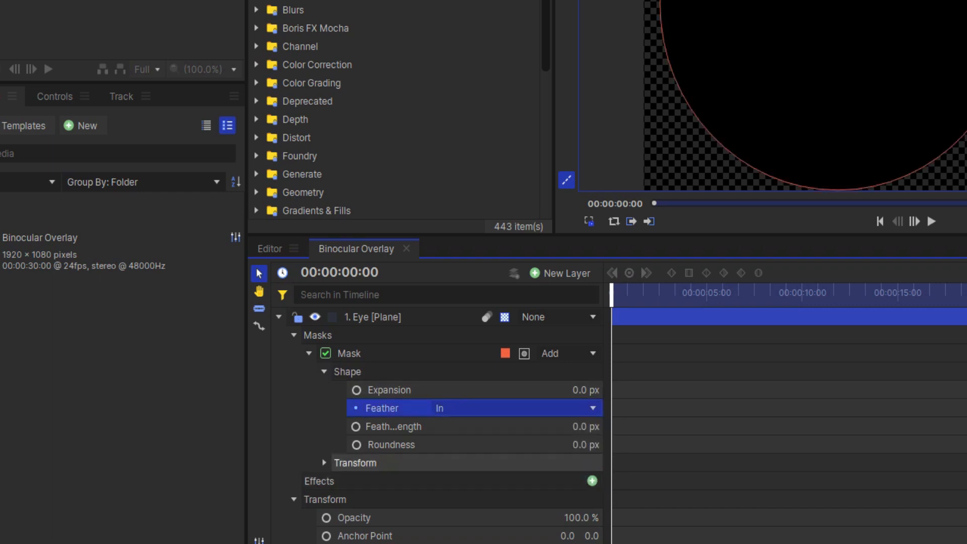
pyautogui.click(586, 390)
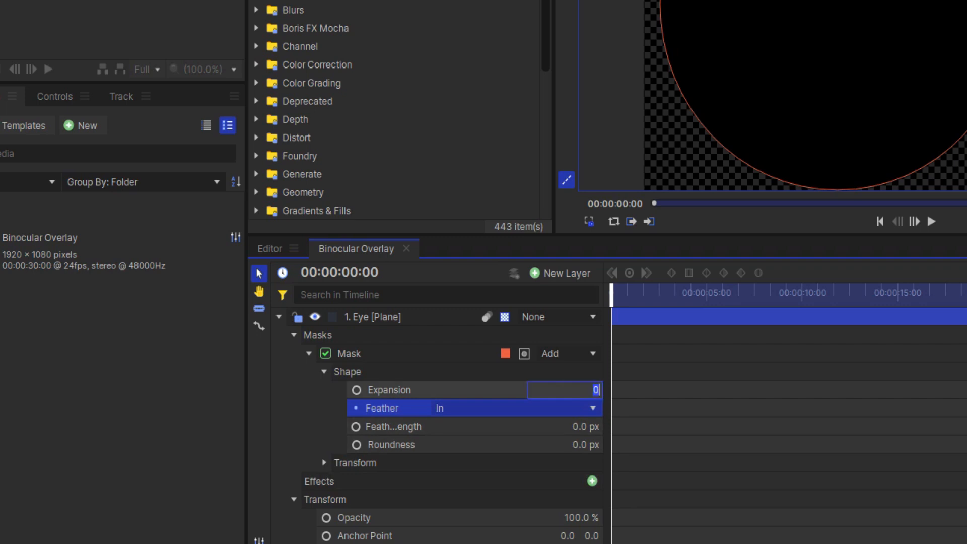
pyautogui.click(585, 426)
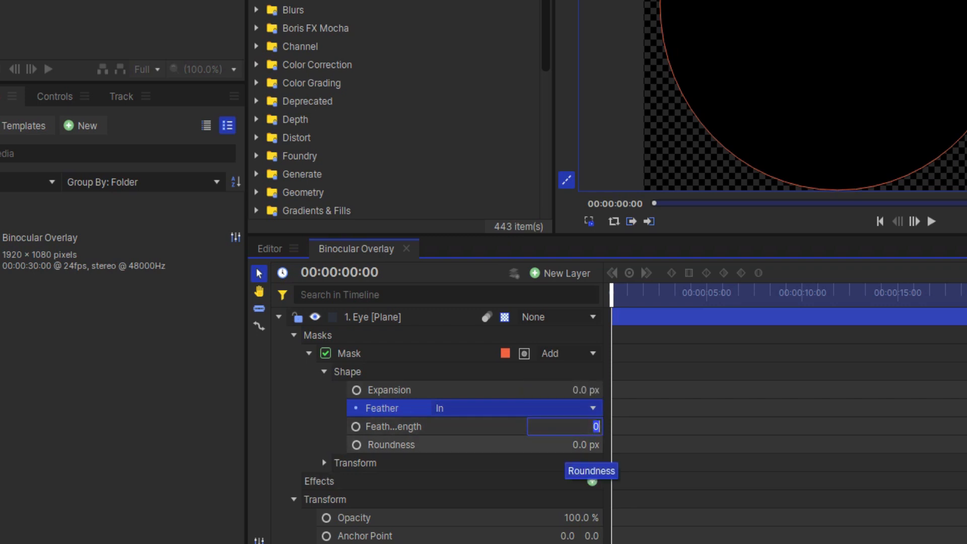
pyautogui.write('120')
pyautogui.press('Return')
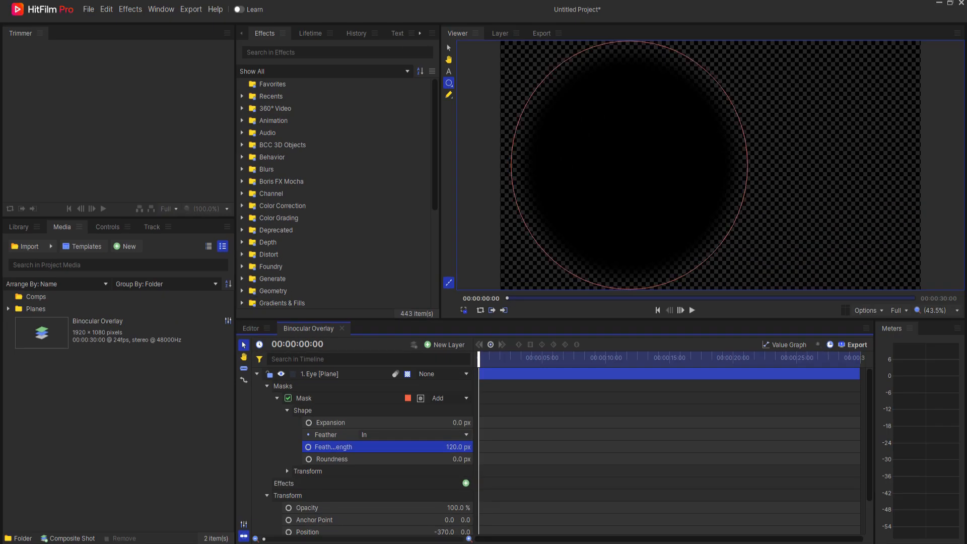
# Duplicate the Eye layer and set the copy's horizontal position to 370.
pyautogui.click(256, 374)
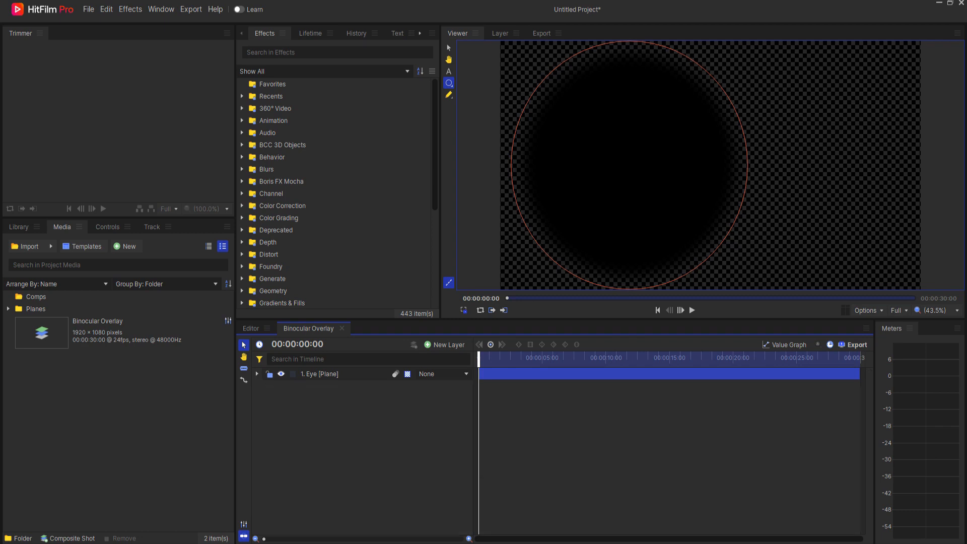
pyautogui.rightClick(320, 374)
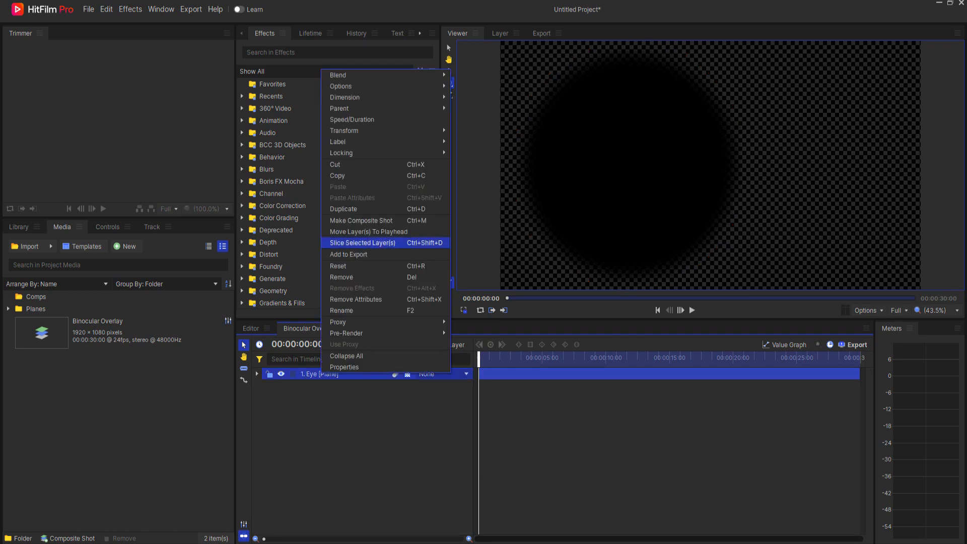
pyautogui.click(353, 210)
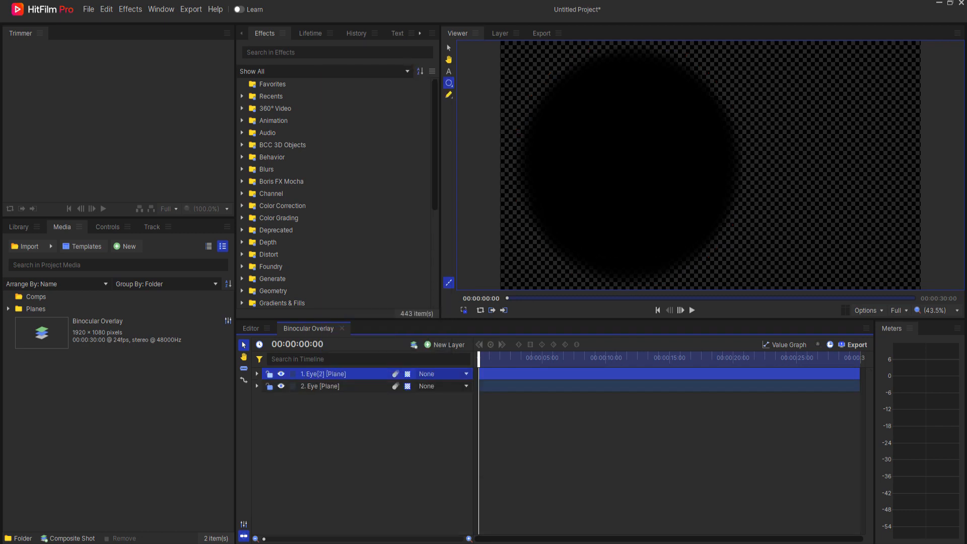
pyautogui.click(257, 373)
pyautogui.click(267, 411)
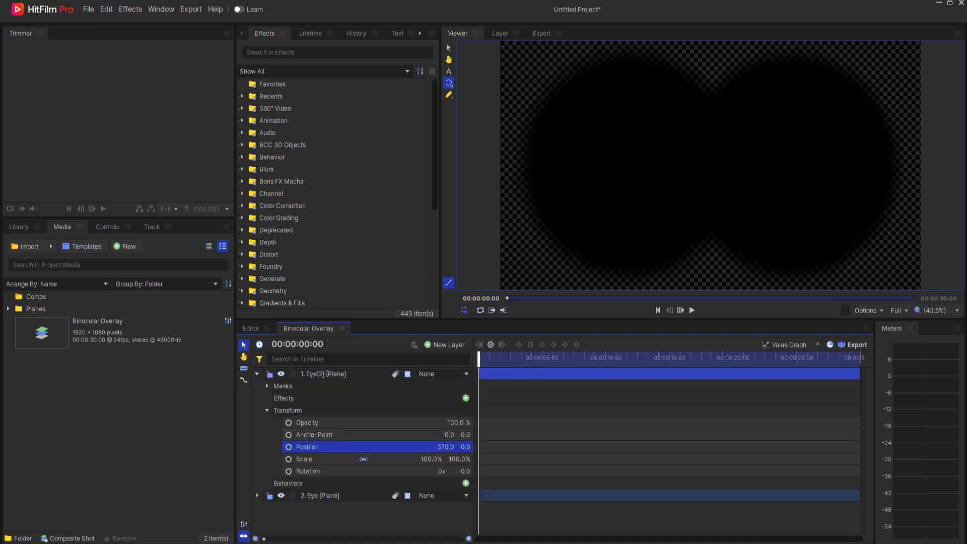
pyautogui.click(256, 374)
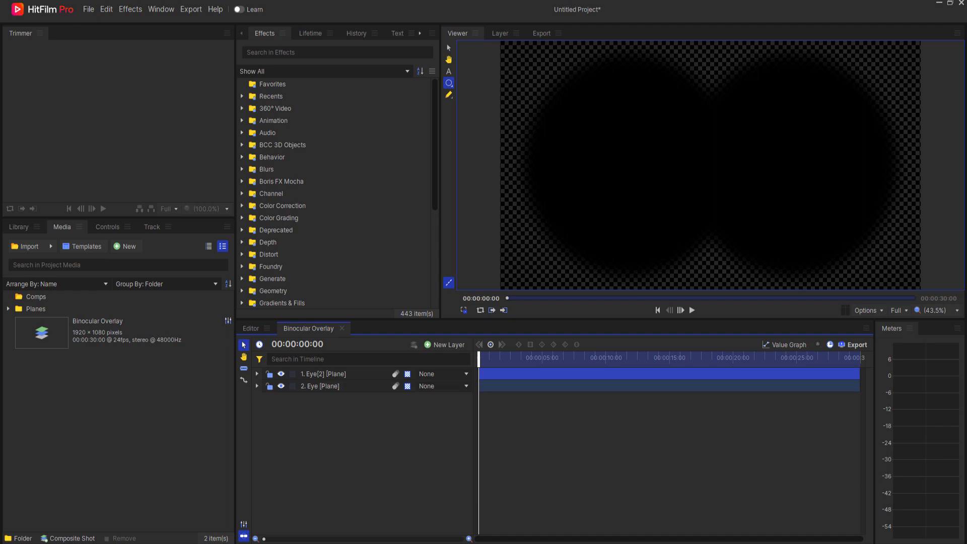
pyautogui.click(353, 438)
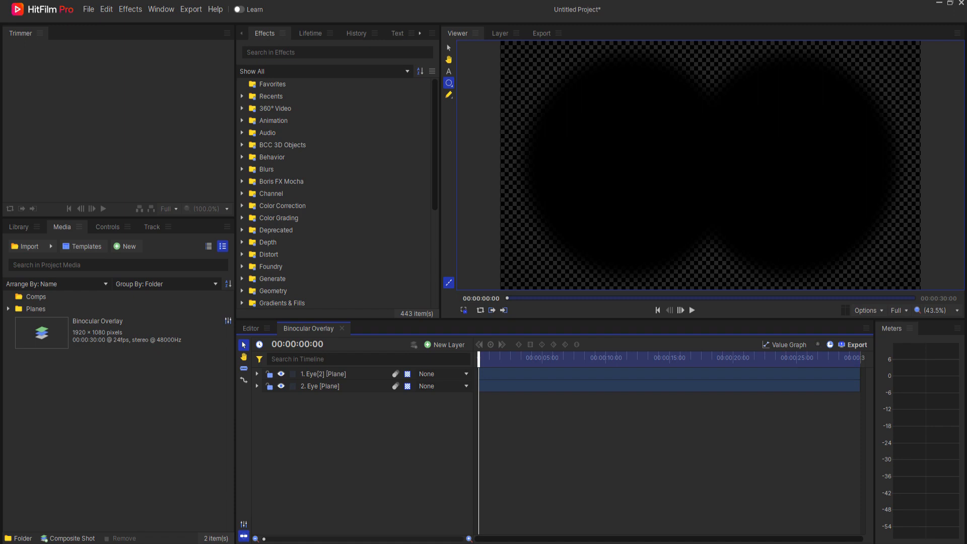
# Add a grade layer above the two Eye planes and apply the Invert Alpha effect to it.
pyautogui.click(446, 345)
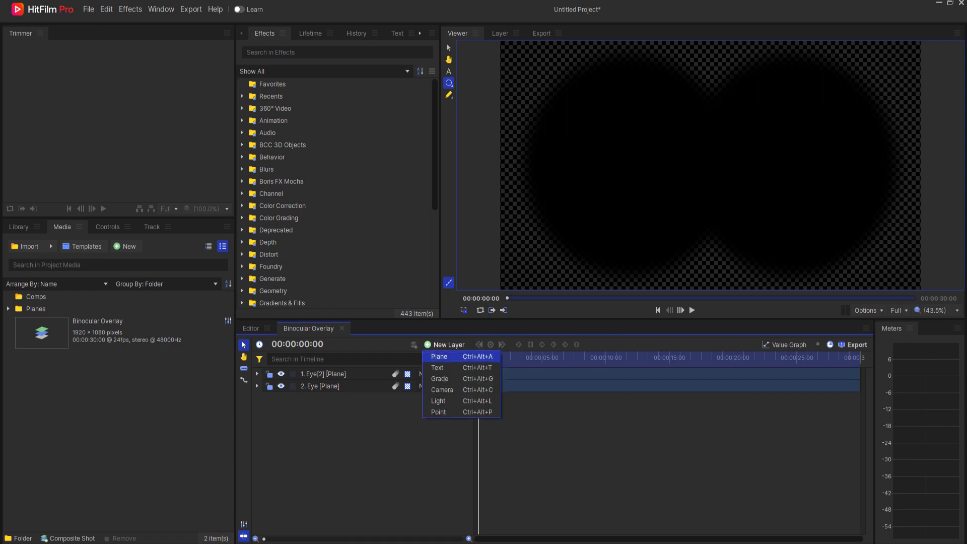
pyautogui.press('Up')
pyautogui.press('Return')
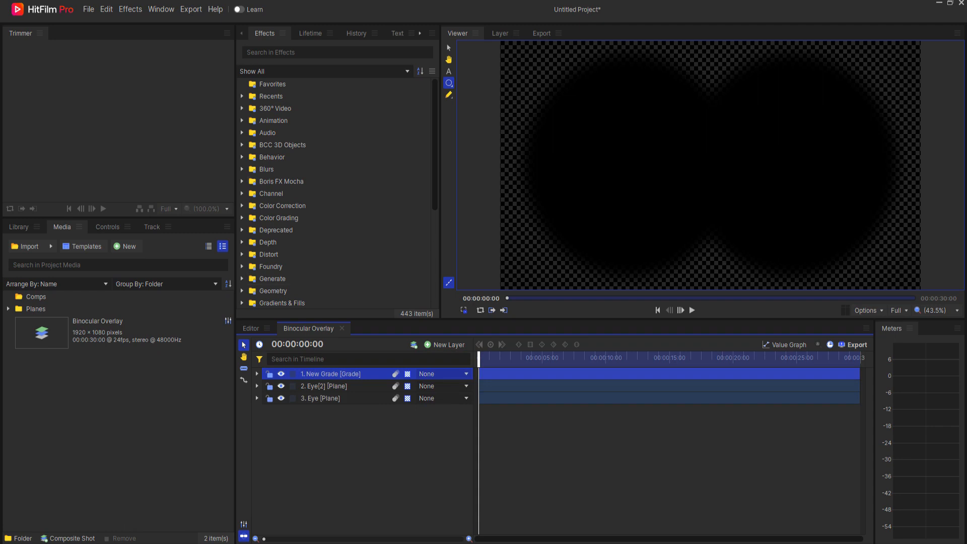
pyautogui.click(282, 52)
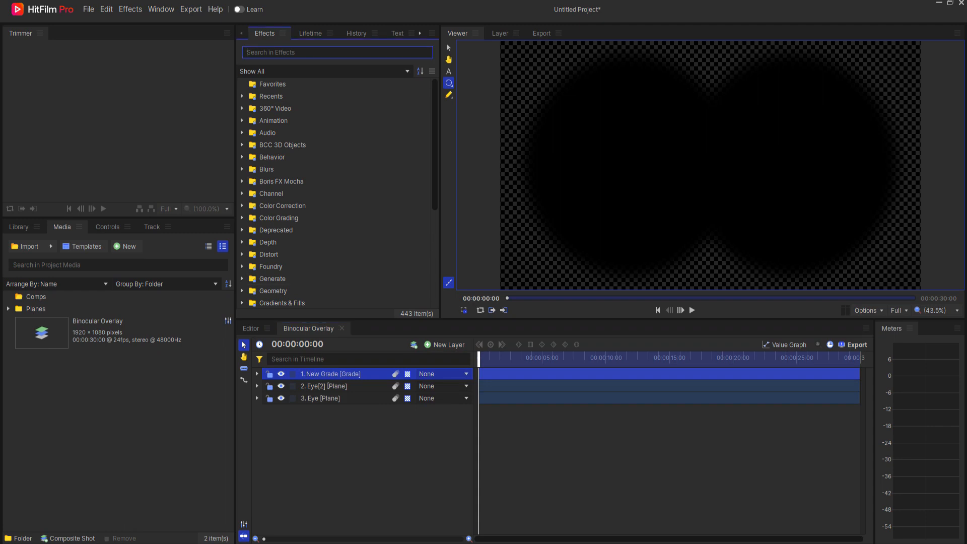
pyautogui.write('invert')
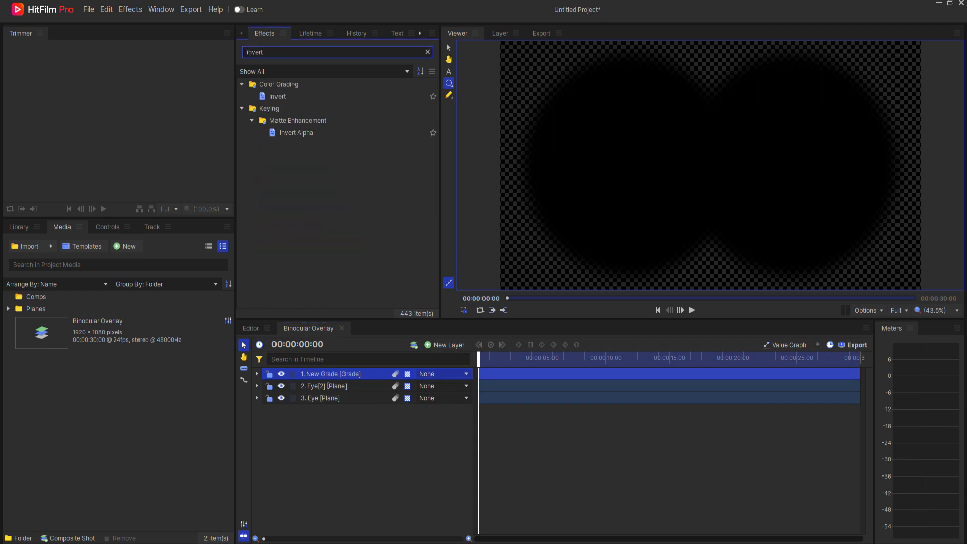
pyautogui.doubleClick(296, 132)
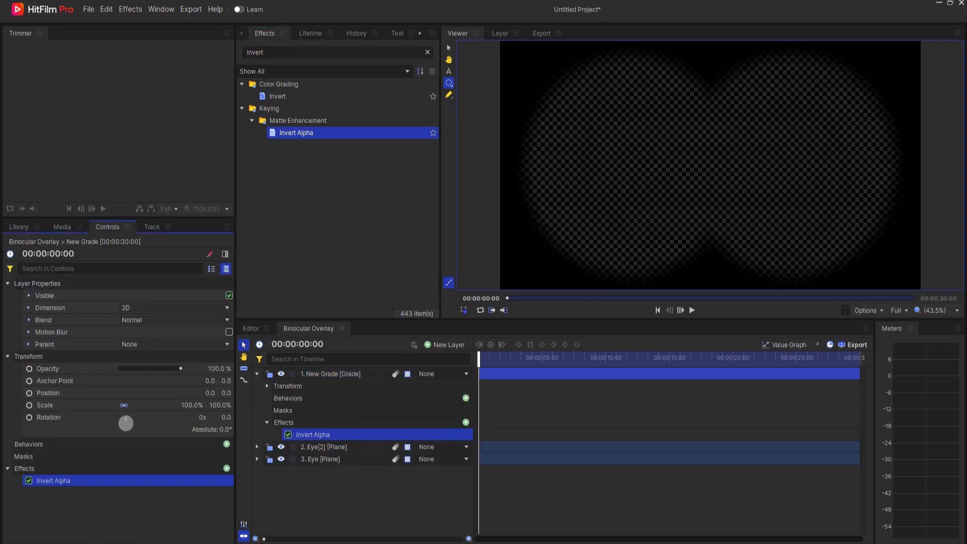
pyautogui.click(257, 374)
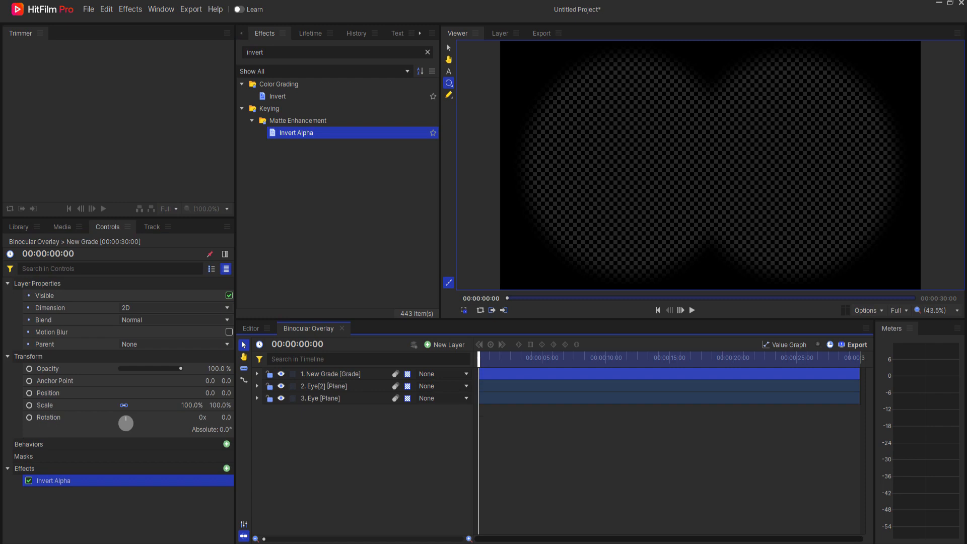
# Move the grade layer and both Eye layers into a new composite shot named Binoculars.
pyautogui.moveTo(354, 426); pyautogui.dragTo(303, 369)
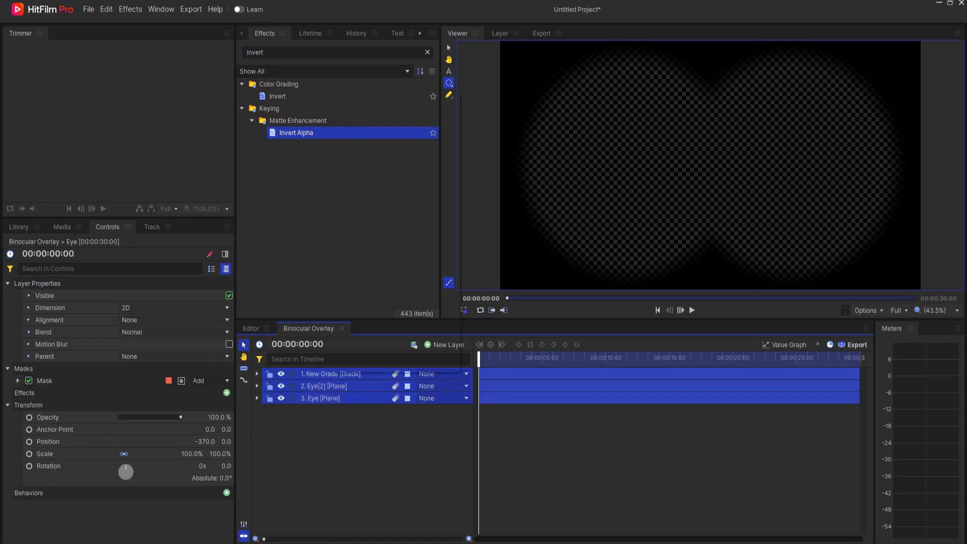
pyautogui.rightClick(330, 374)
pyautogui.click(371, 242)
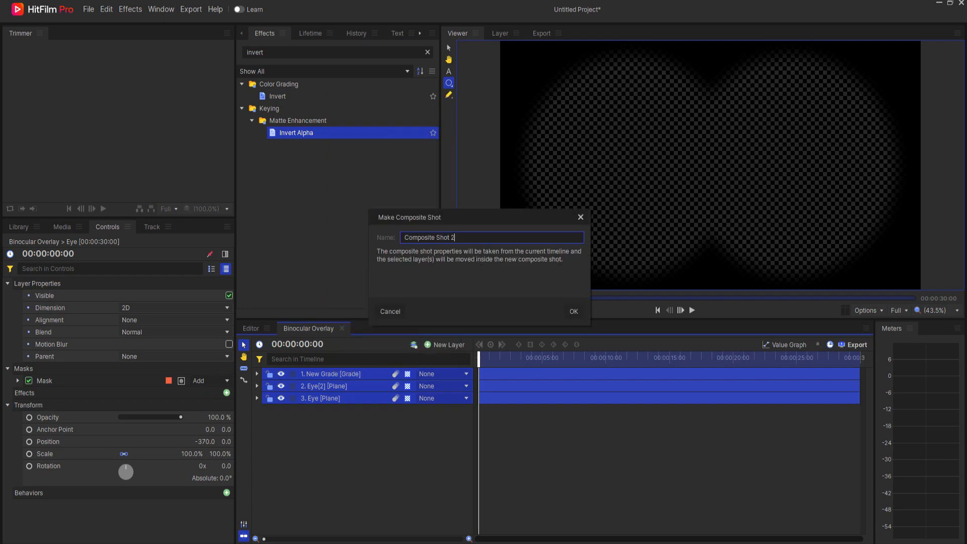
pyautogui.hotkey('shift', 'Home')
pyautogui.write('Binoculars')
pyautogui.press('Return')
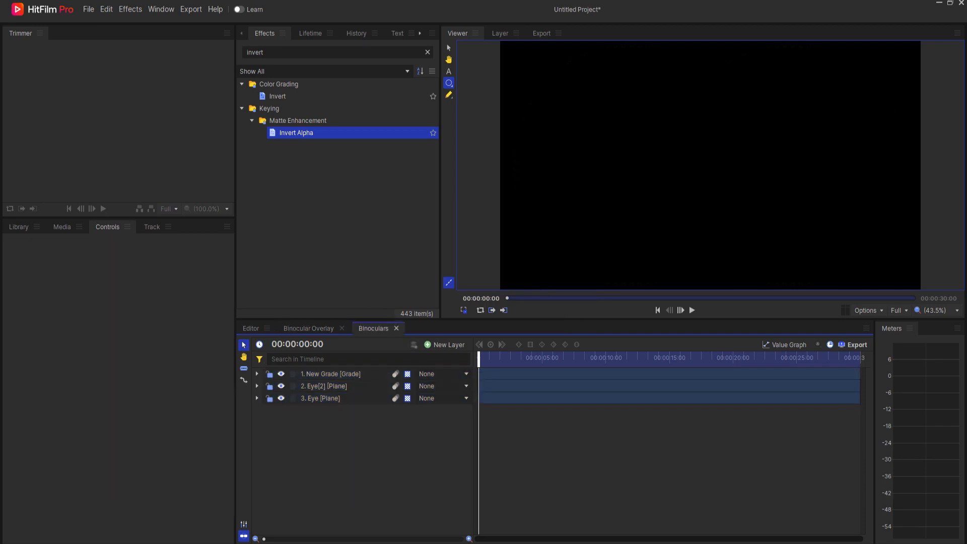
# Return to the Binocular Overlay timeline and file the Binoculars composite shot in the Comps media folder.
pyautogui.click(308, 328)
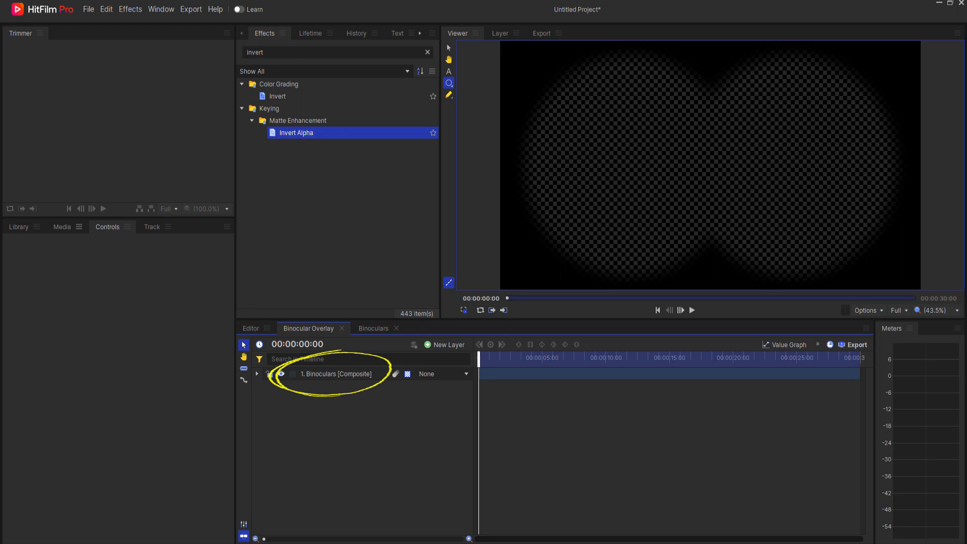
pyautogui.click(62, 226)
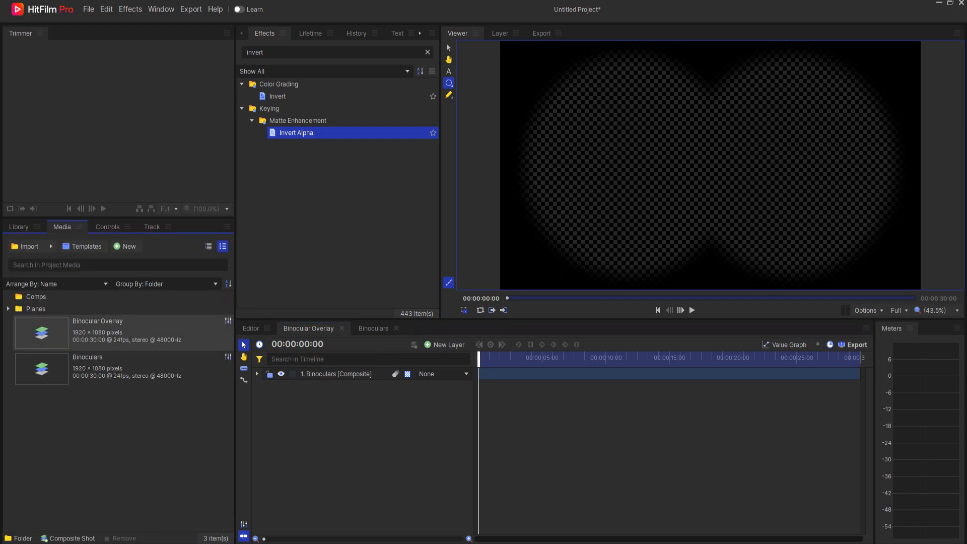
pyautogui.moveTo(87, 357); pyautogui.dragTo(36, 296)
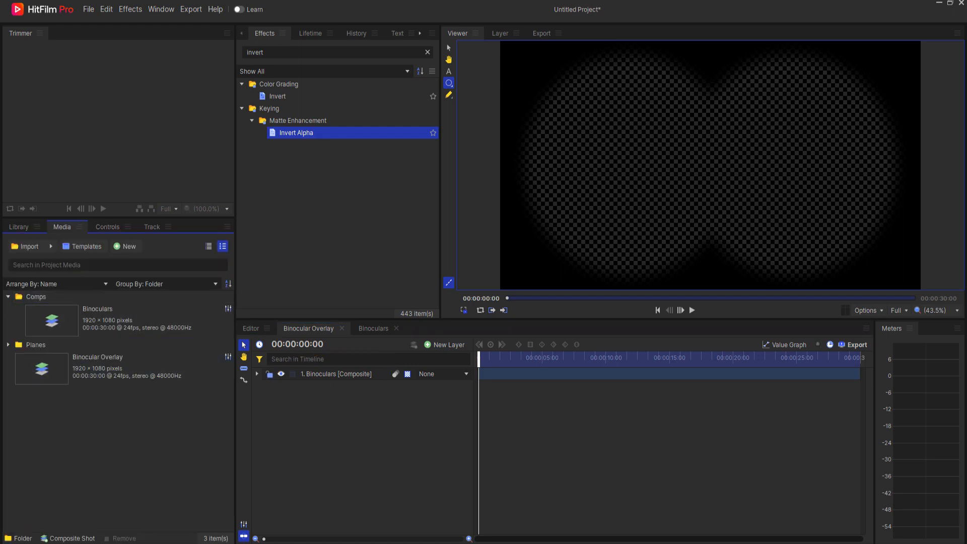
pyautogui.click(8, 296)
pyautogui.click(352, 428)
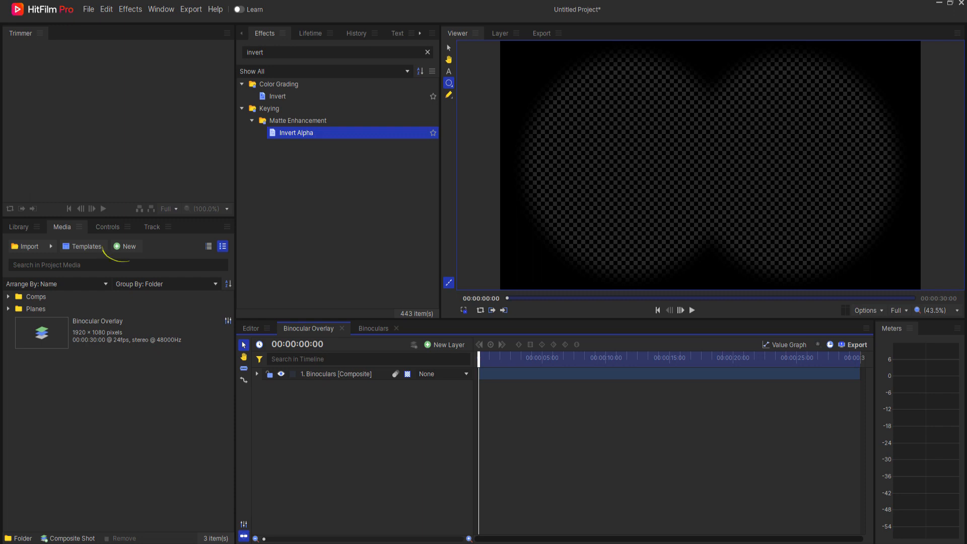
# Create a 300 × 5 px plane named Cross Hair and place it above the Binoculars layer in the timeline.
pyautogui.click(126, 246)
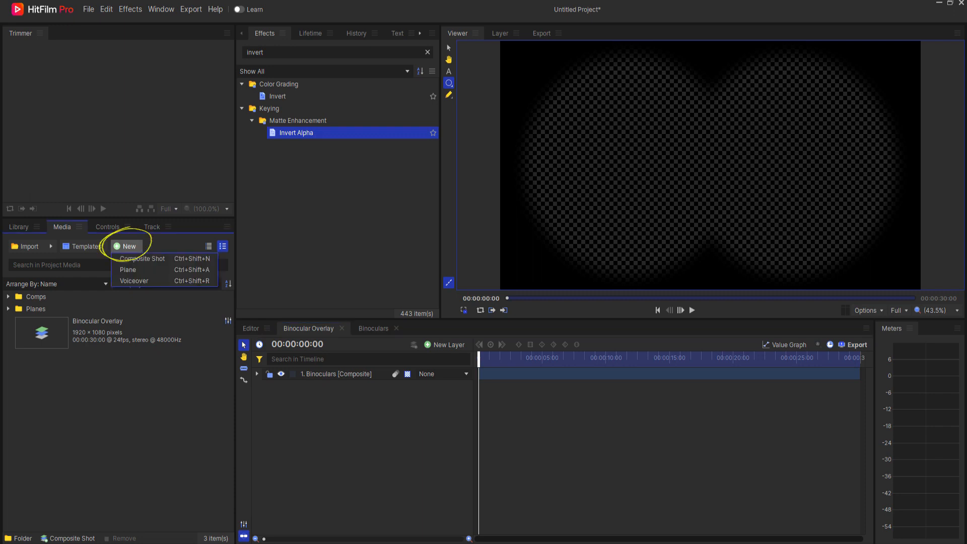
pyautogui.click(136, 270)
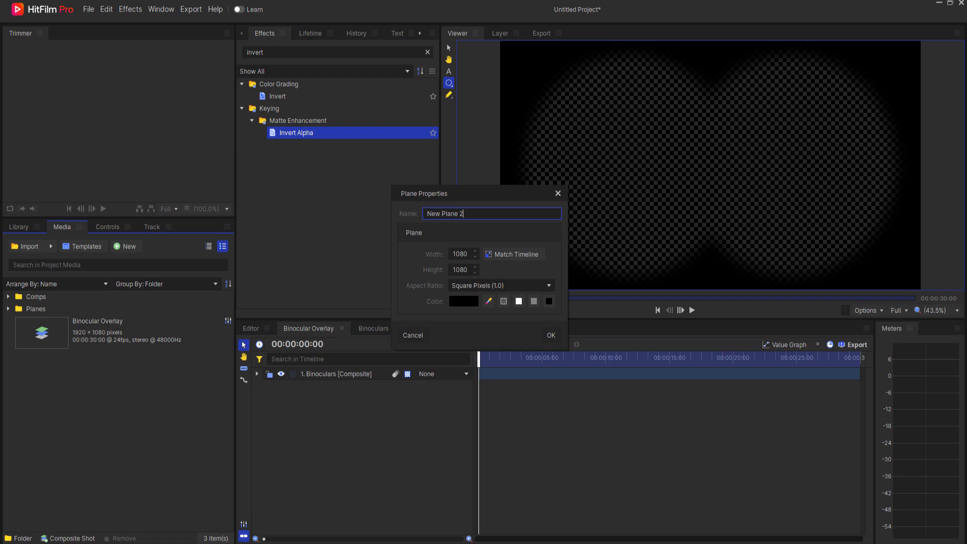
pyautogui.hotkey('ctrl', 'a')
pyautogui.write('Cross Hair')
pyautogui.press('Tab')
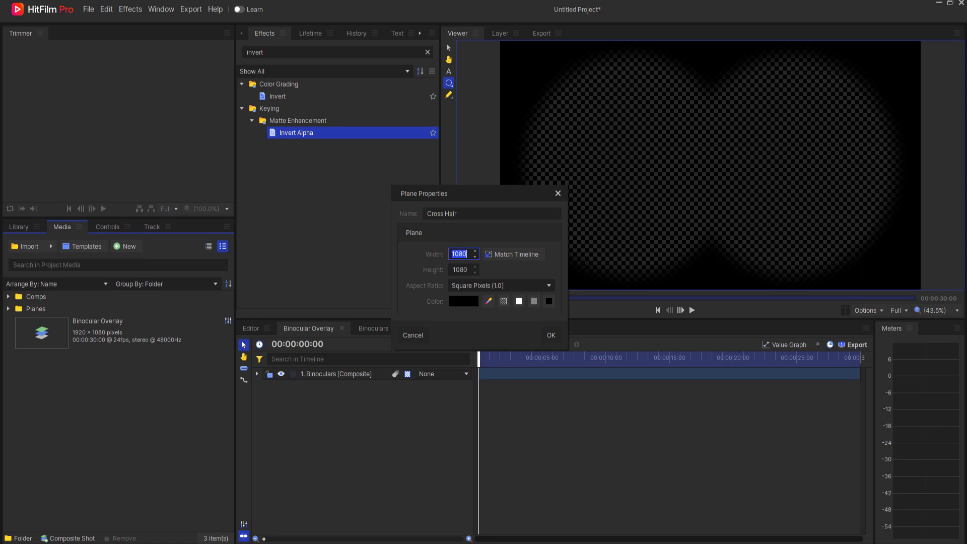
pyautogui.write('300')
pyautogui.press('Tab')
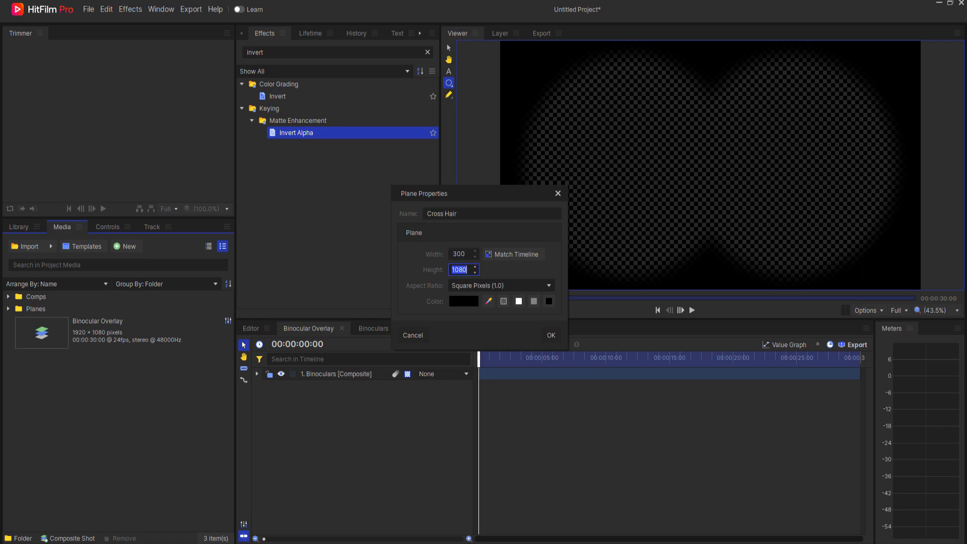
pyautogui.write('5')
pyautogui.click(551, 335)
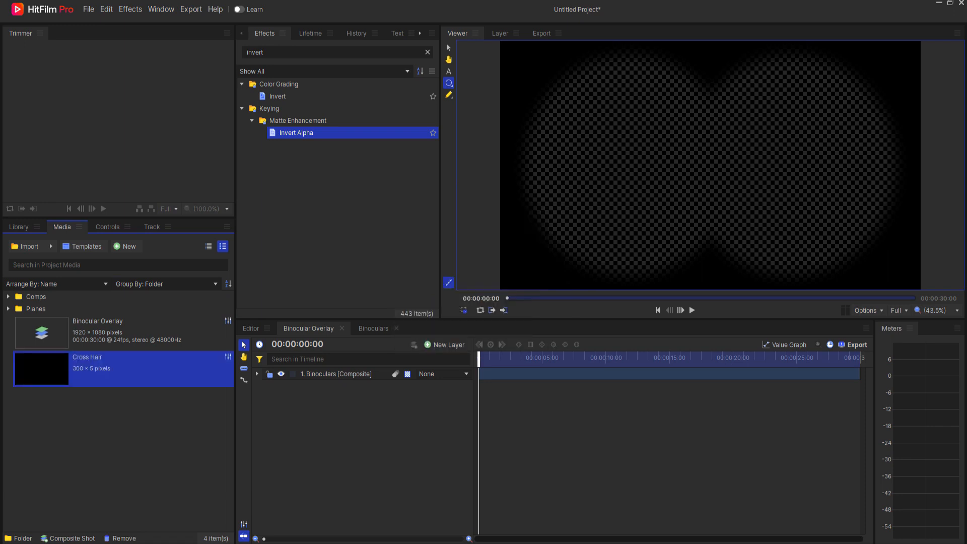
pyautogui.moveTo(56, 368); pyautogui.dragTo(322, 371)
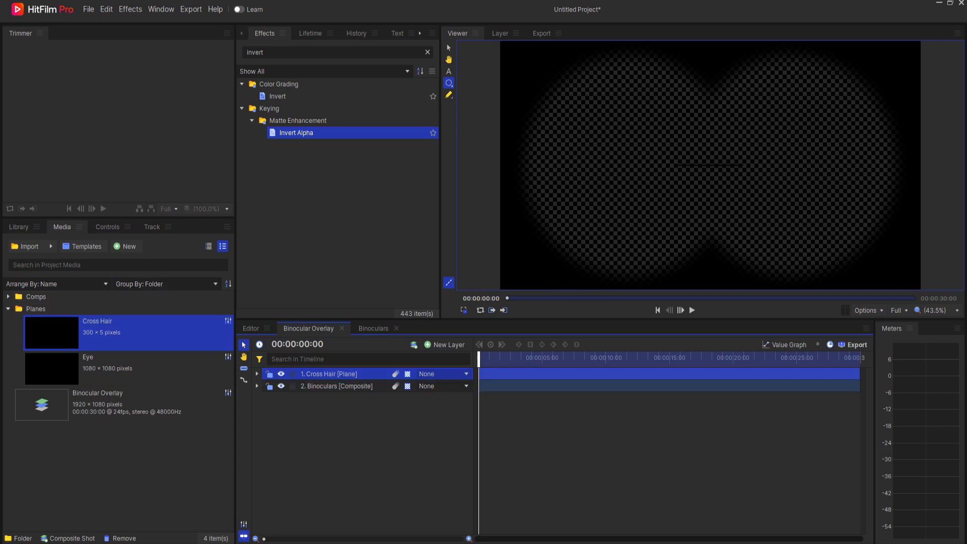
pyautogui.click(8, 309)
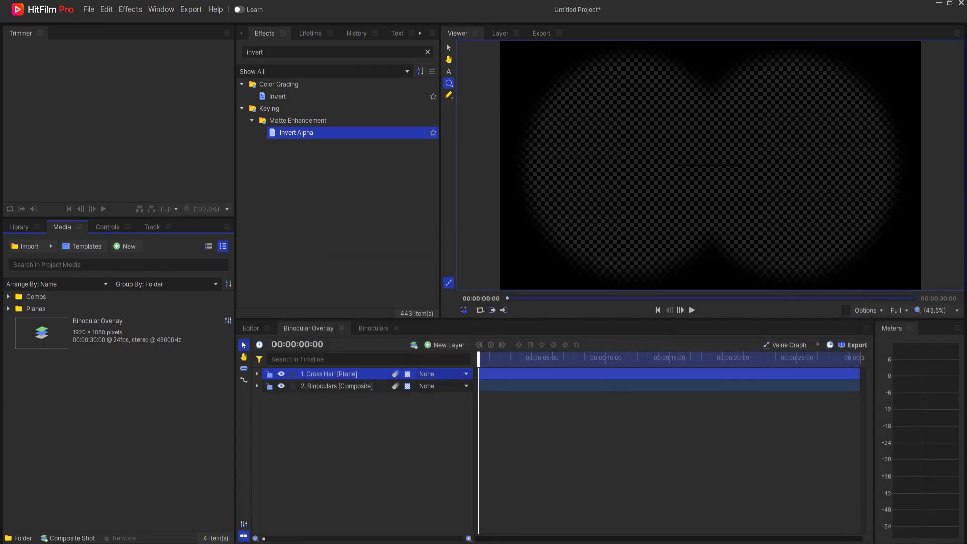
# Apply the Fill Color effect to the Cross Hair layer and undo the red color to restore the white fill.
pyautogui.doubleClick(256, 53)
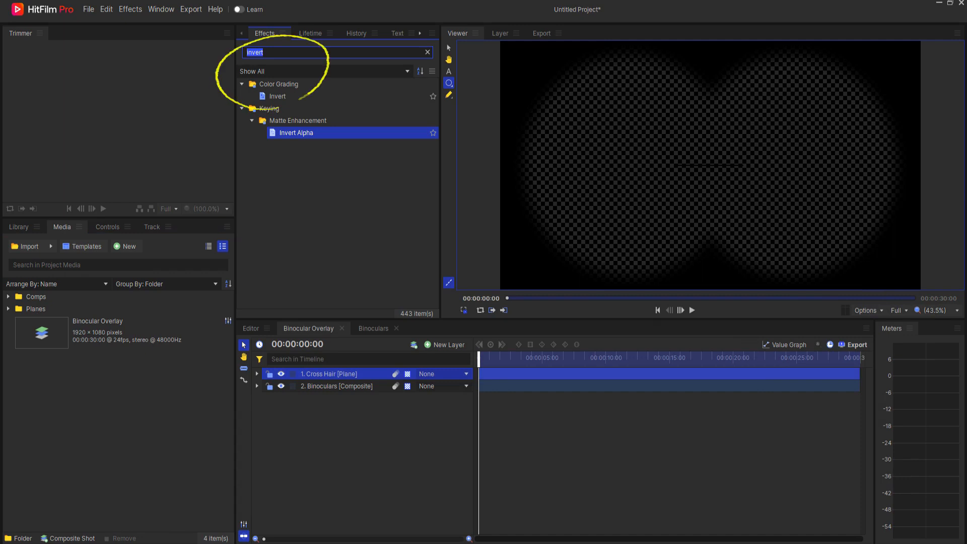
pyautogui.write('fill')
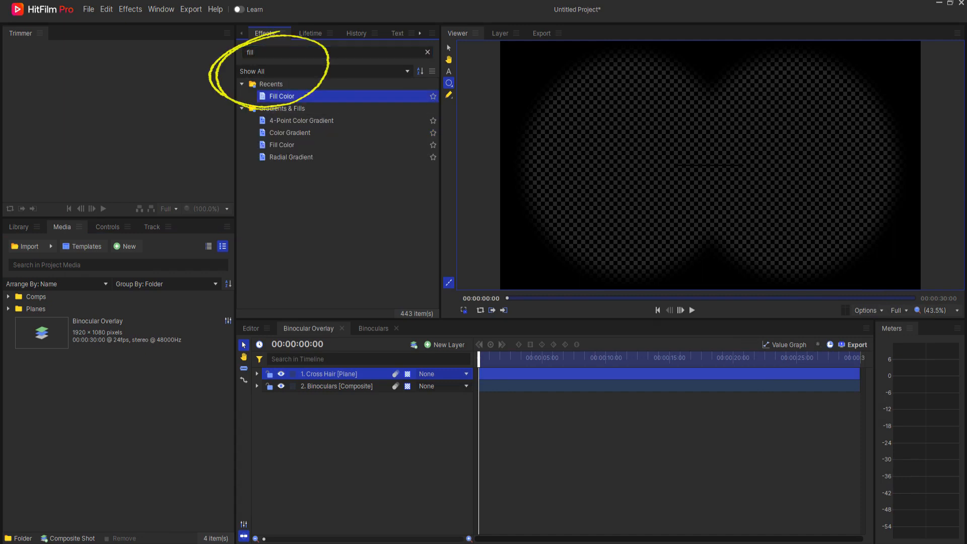
pyautogui.press('Return')
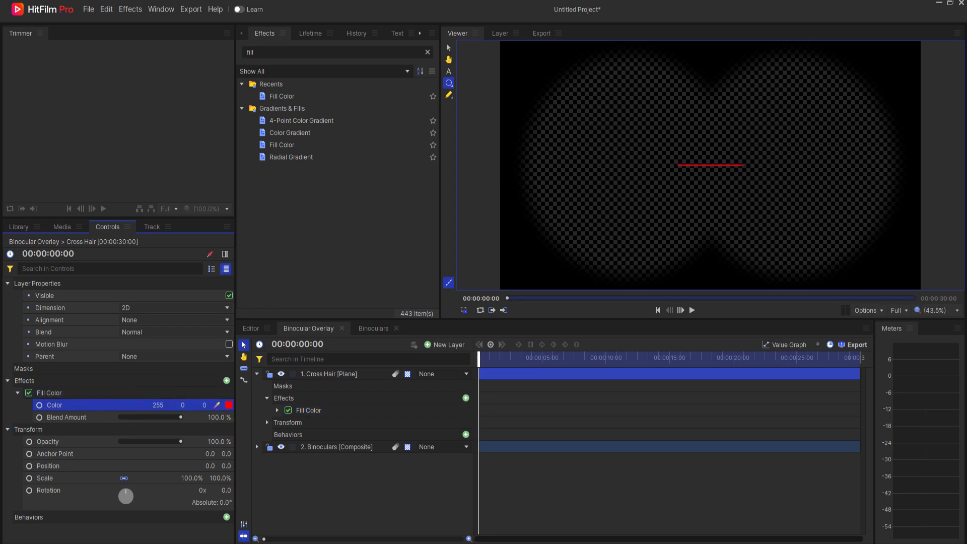
pyautogui.hotkey('ctrl', 'z')
pyautogui.hotkey('ctrl', 'z')
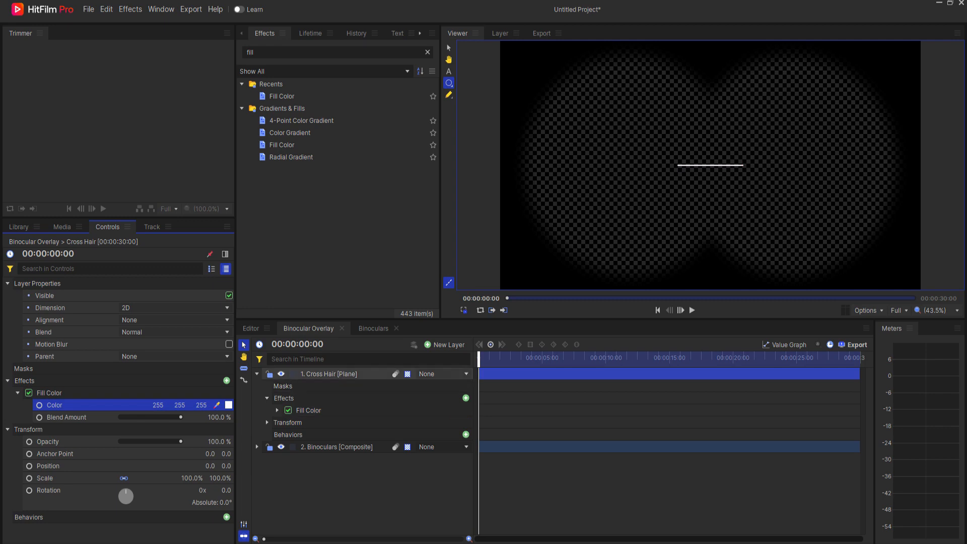
# Duplicate the Cross Hair layer and set the copy's rotation to 90°.
pyautogui.click(257, 374)
pyautogui.rightClick(329, 374)
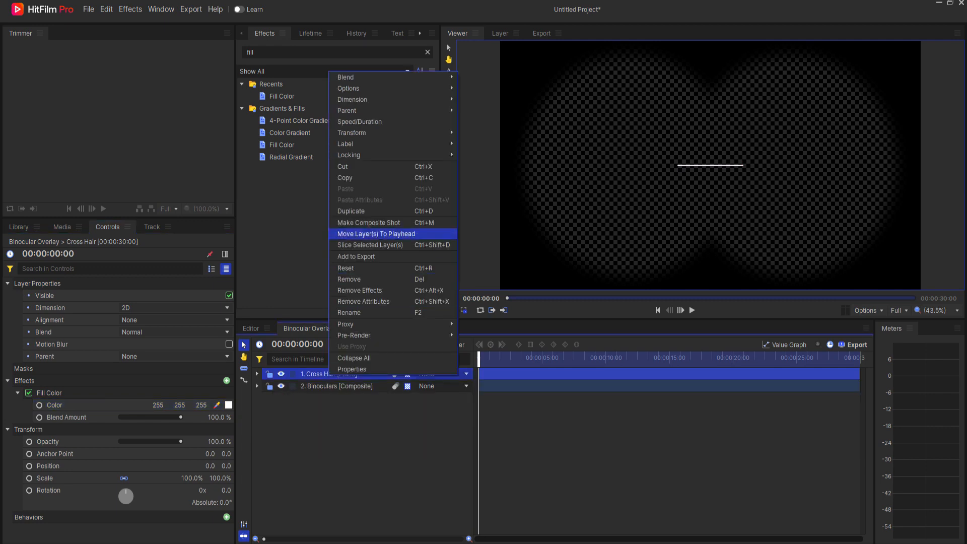
pyautogui.click(351, 211)
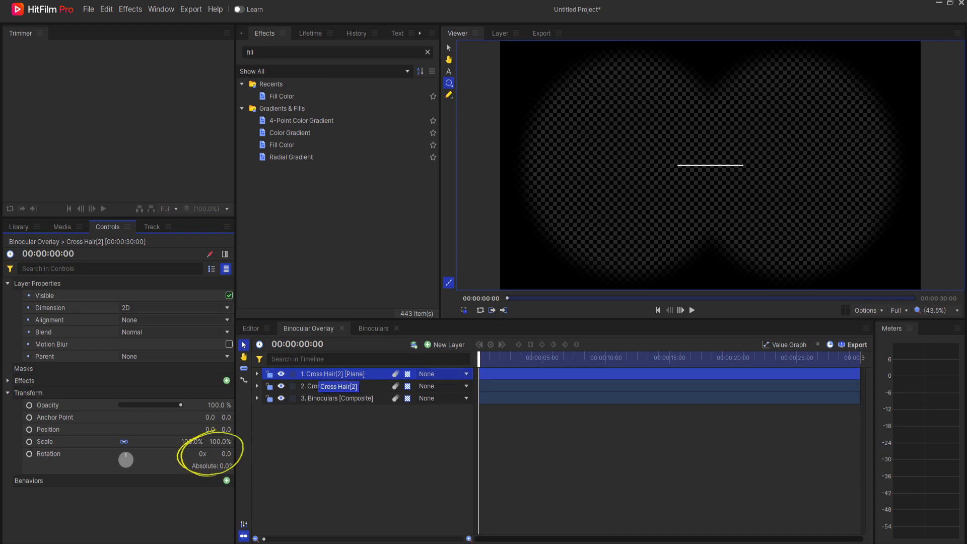
pyautogui.click(226, 453)
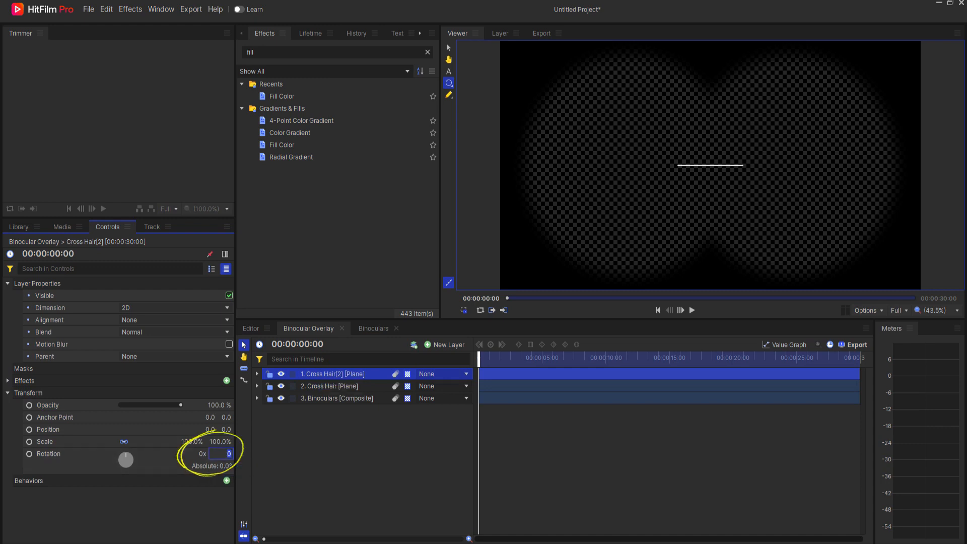
pyautogui.write('90')
pyautogui.press('Return')
pyautogui.click(361, 448)
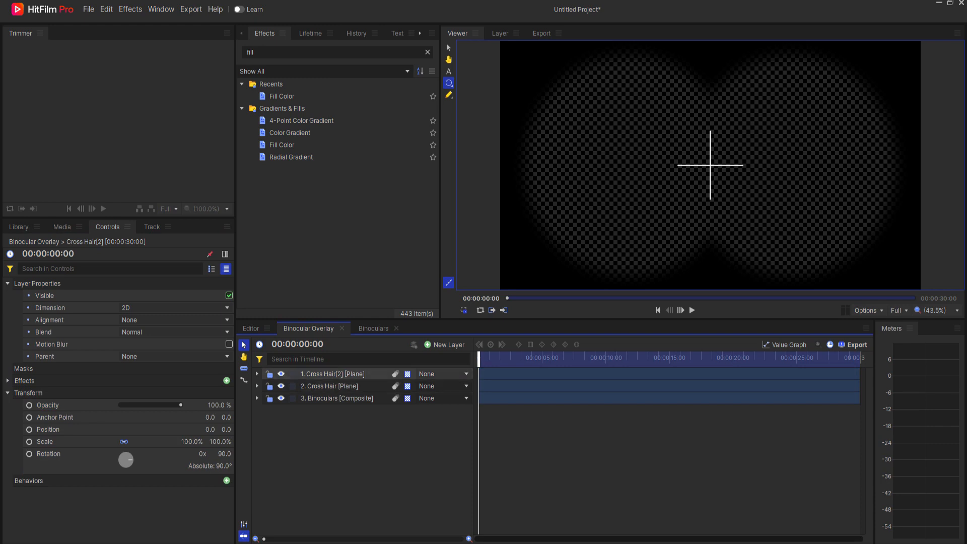
# Combine both Cross Hair plane layers into a new composite shot named Cross Hairs.
pyautogui.click(333, 374)
pyautogui.keyDown('shift'); pyautogui.click(331, 386); pyautogui.keyUp('shift')
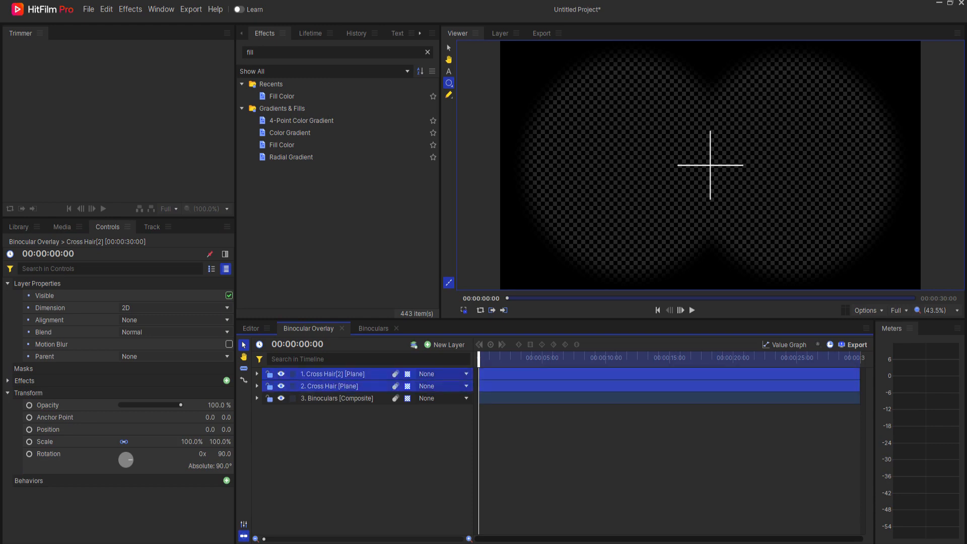
pyautogui.rightClick(330, 374)
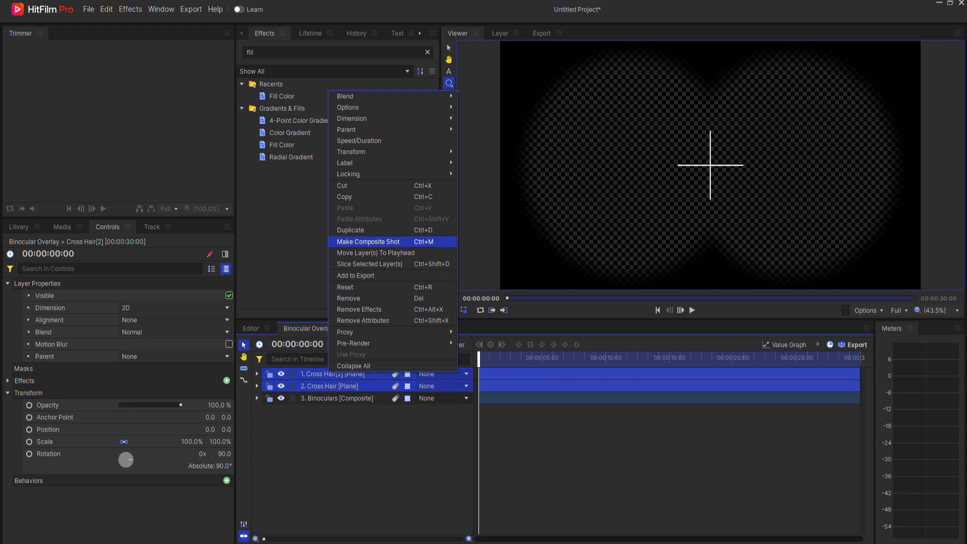
pyautogui.click(368, 242)
pyautogui.hotkey('shift', 'Home')
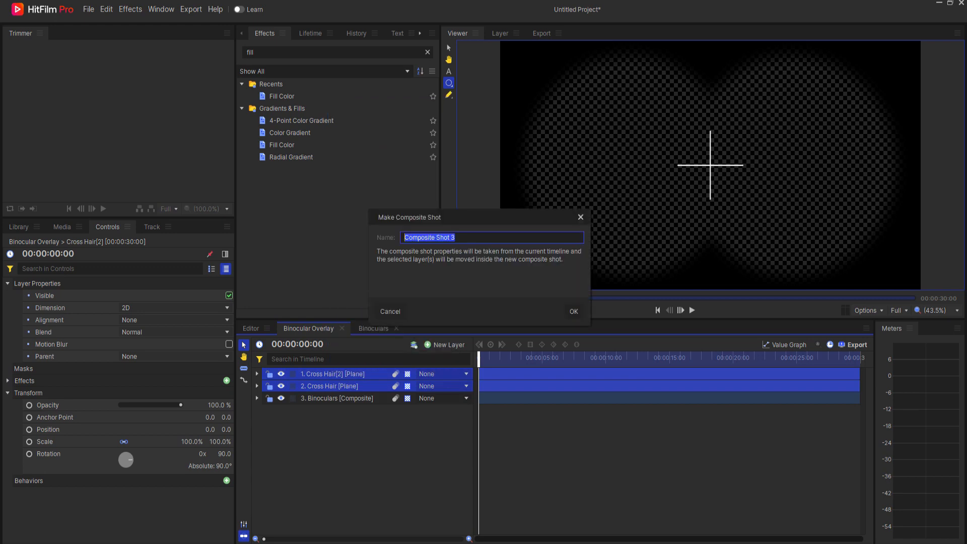
pyautogui.write('Cross Hairs')
pyautogui.press('Return')
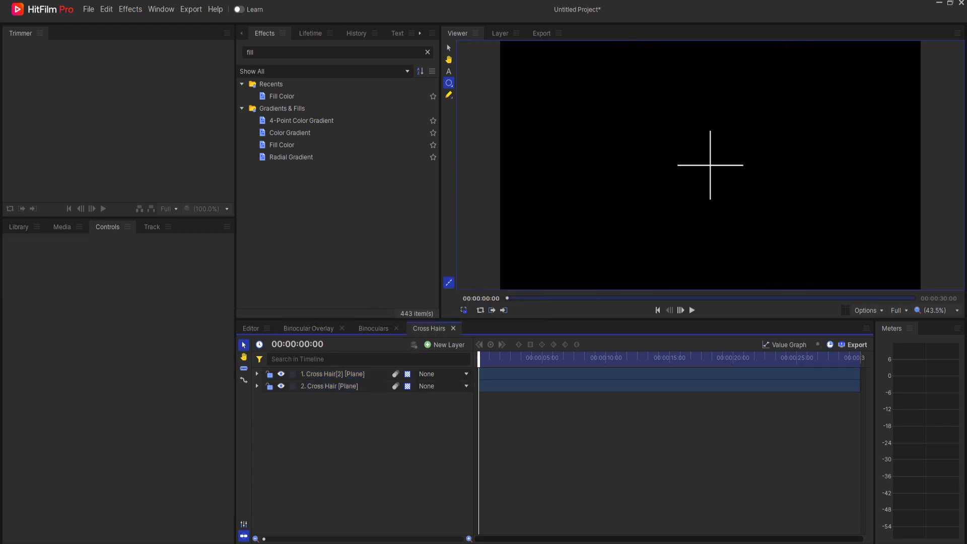
# Return to the Binocular Overlay timeline and file the Cross Hairs composite shot in the Comps media folder.
pyautogui.click(309, 329)
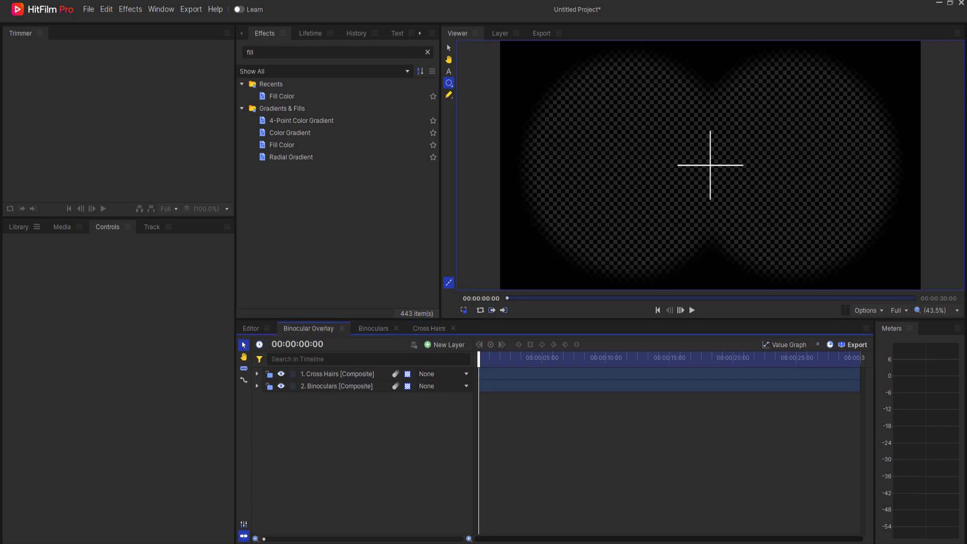
pyautogui.click(62, 227)
pyautogui.moveTo(89, 366); pyautogui.dragTo(36, 297)
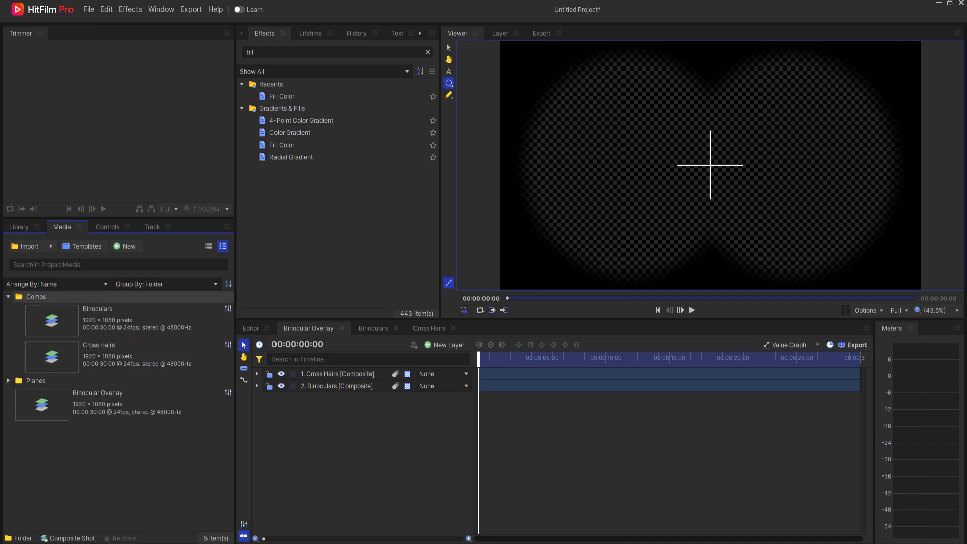
pyautogui.click(9, 296)
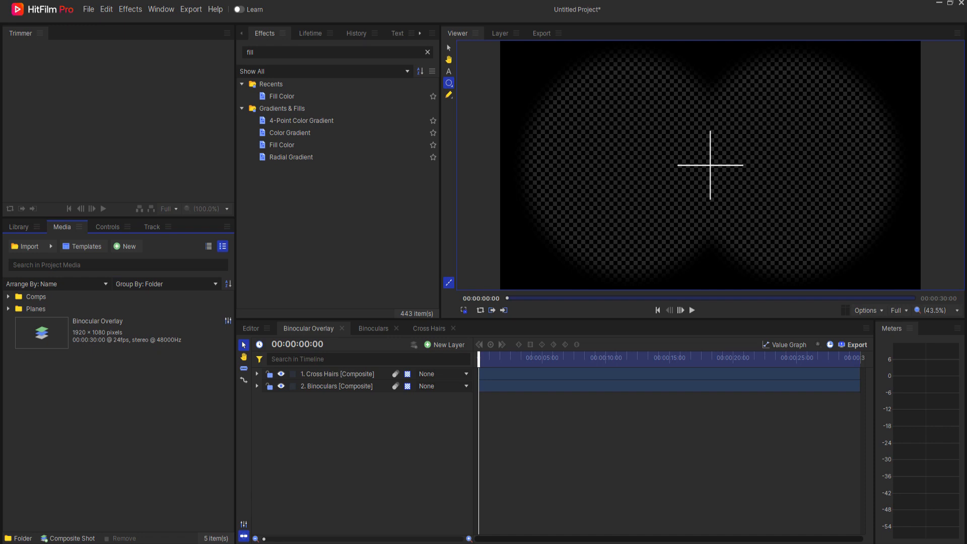
# Create a 1400 × 600 px plane named Four Corners in the Binocular Overlay timeline.
pyautogui.click(445, 344)
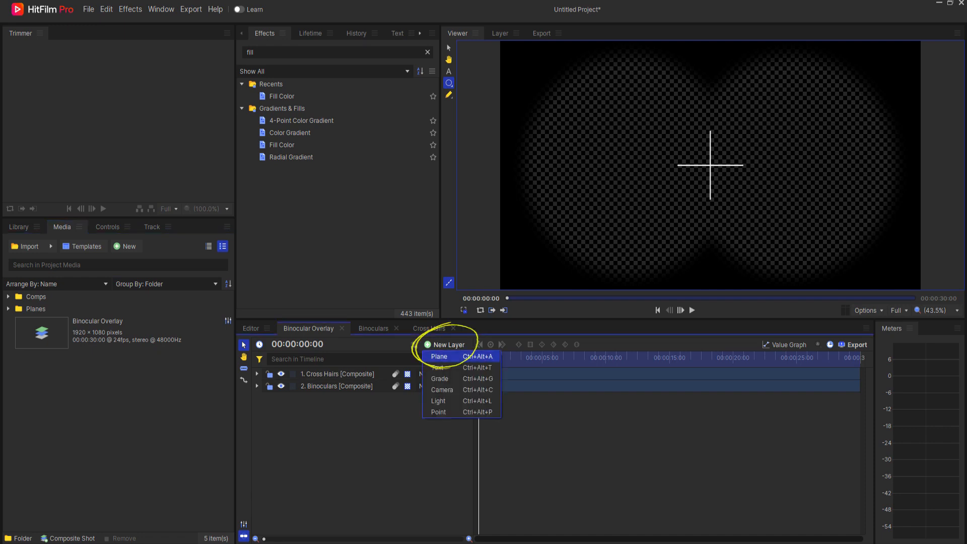
pyautogui.click(439, 356)
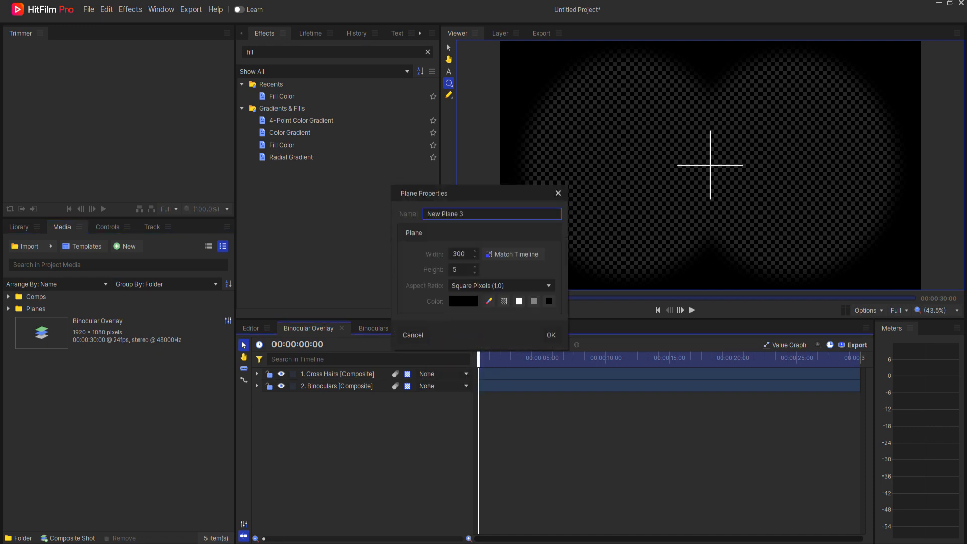
pyautogui.hotkey('shift', 'Home')
pyautogui.write('Four Corners')
pyautogui.press('Tab')
pyautogui.write('1400')
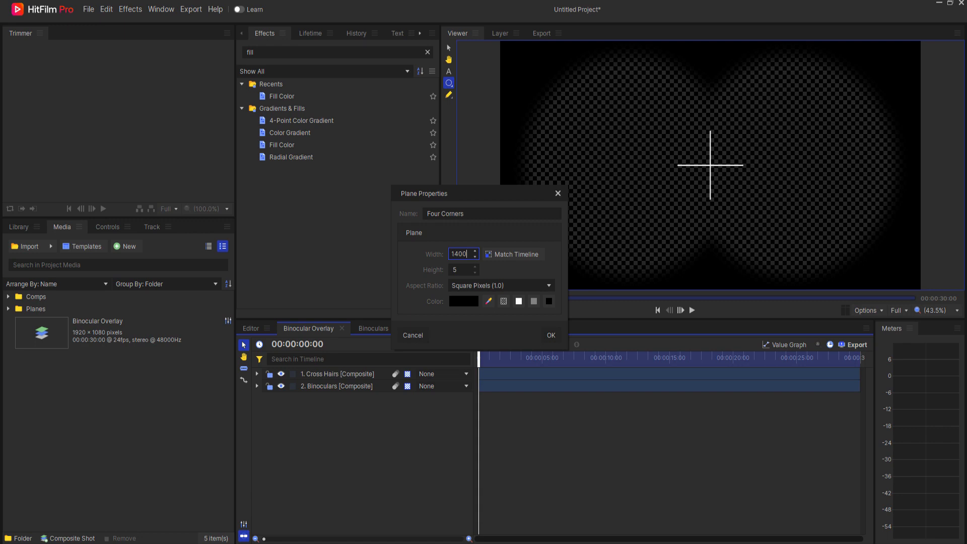
pyautogui.press('Tab')
pyautogui.write('3000')
pyautogui.press('BackSpace')
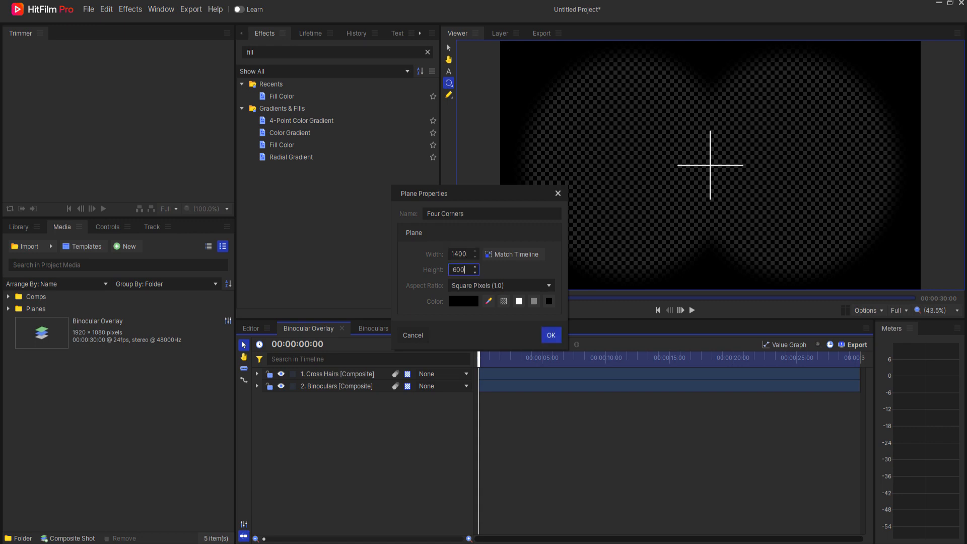
pyautogui.click(551, 335)
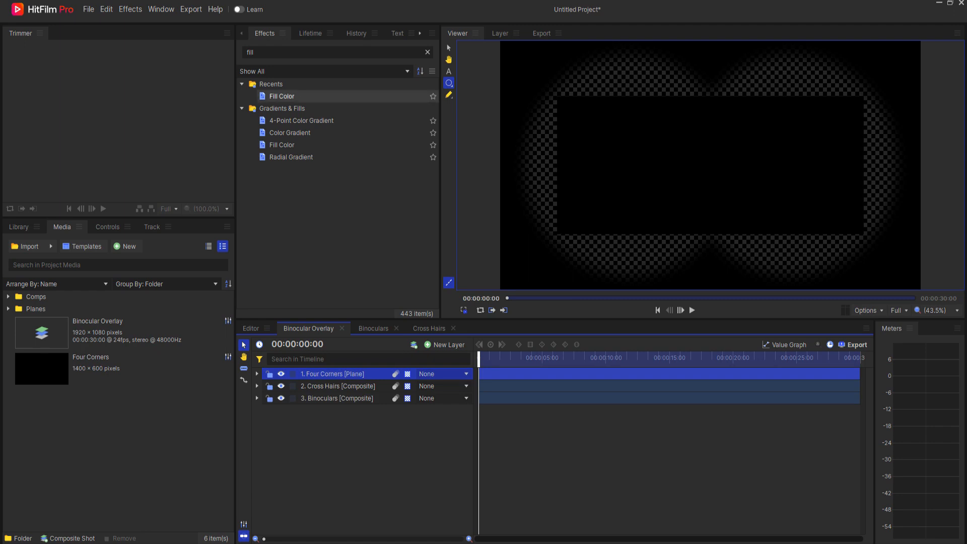
# Apply the Fill Color effect to the Four Corners layer and file its plane in the Planes media folder.
pyautogui.doubleClick(282, 96)
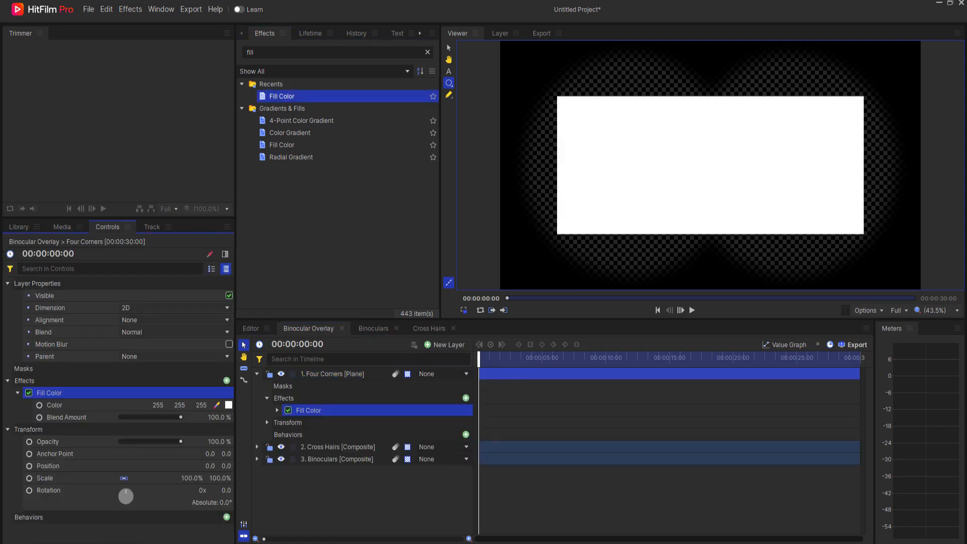
pyautogui.click(62, 226)
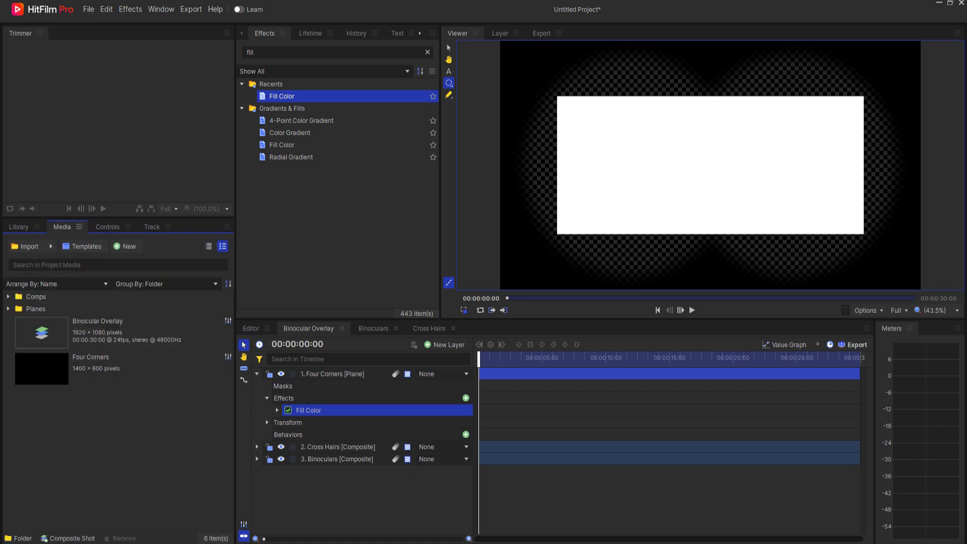
pyautogui.moveTo(76, 367); pyautogui.dragTo(50, 310)
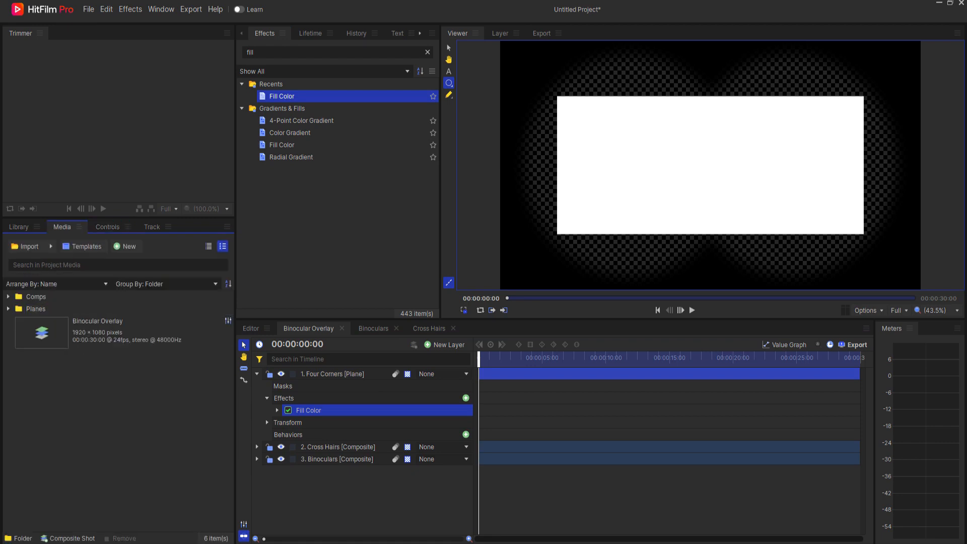
# Select the Four Corners layer's Masks group and examine the rounded corner brackets in the reference binocular image in the photo viewer.
pyautogui.click(108, 227)
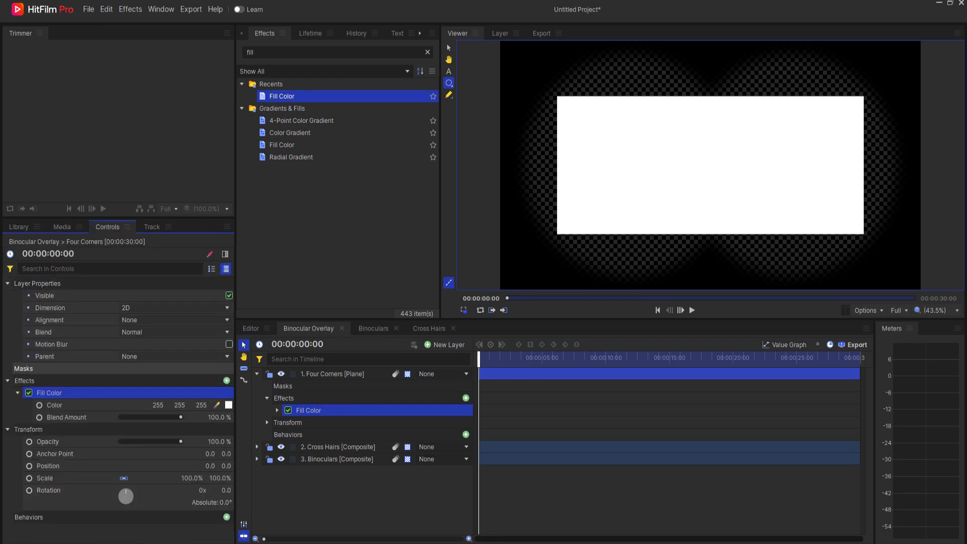
pyautogui.click(50, 369)
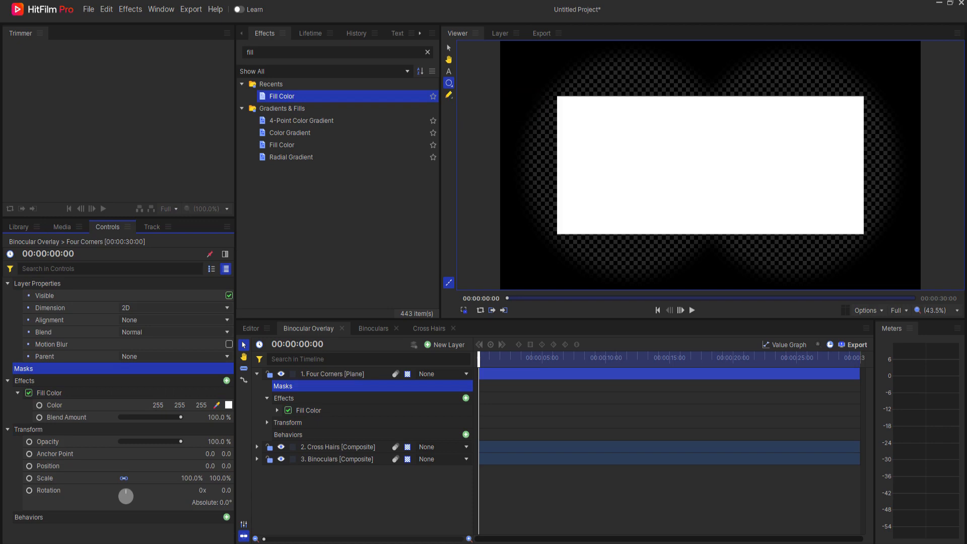
pyautogui.hotkey('alt', 'Tab')
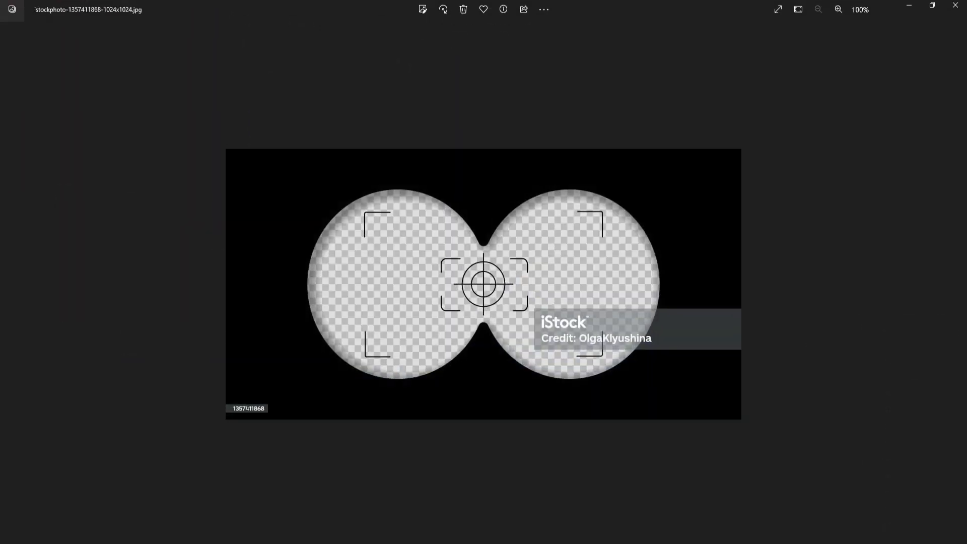
pyautogui.scroll(7, 468, 283)
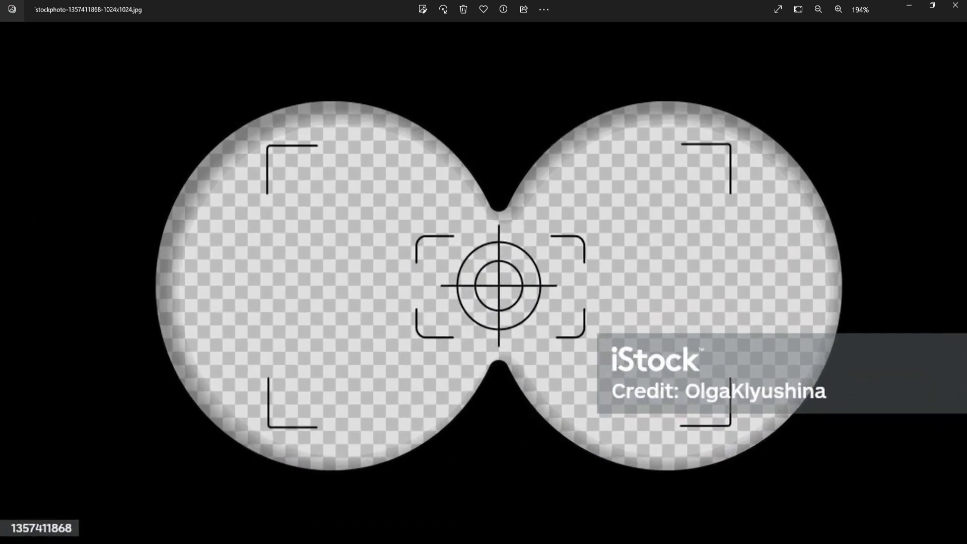
pyautogui.moveTo(273, 172)
pyautogui.mouseDown()
pyautogui.moveTo(259, 134)
pyautogui.moveTo(274, 124)
pyautogui.mouseUp()
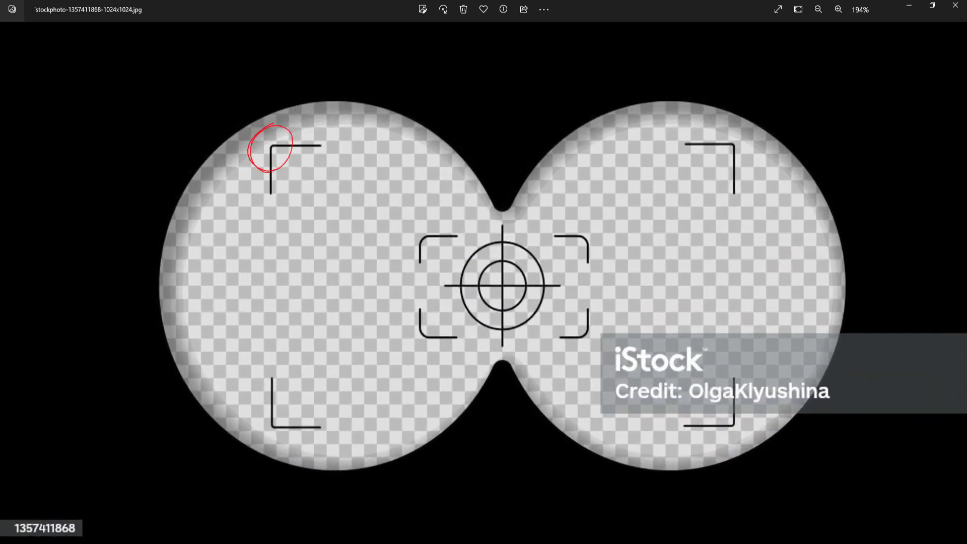
pyautogui.press('Escape')
pyautogui.scroll(-7, 484, 283)
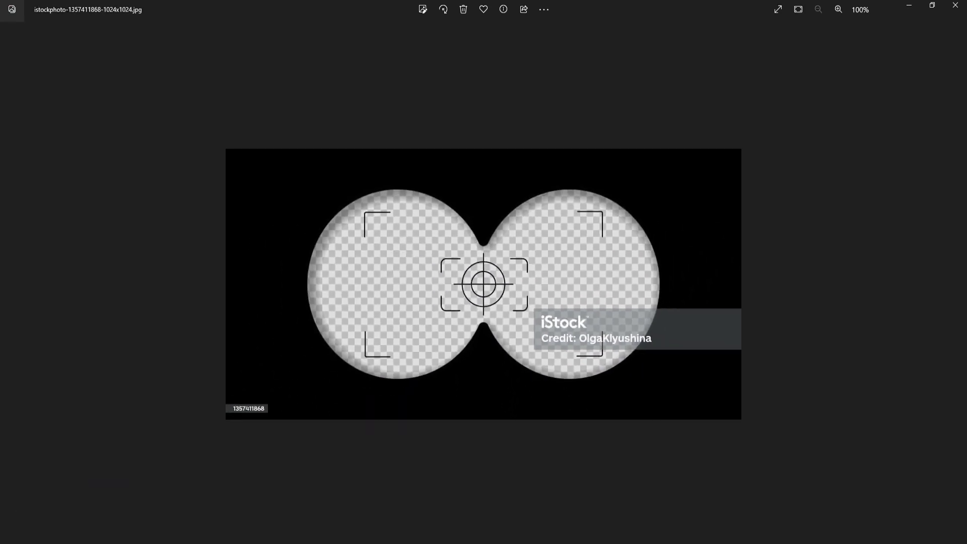
pyautogui.scroll(4, 483, 283)
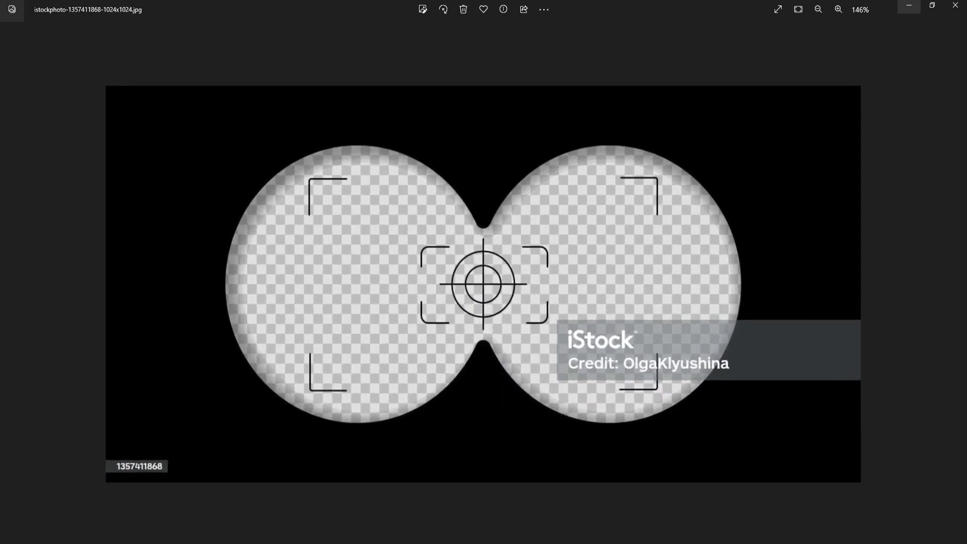
pyautogui.click(909, 5)
# Add a rounded rectangle mask that spans the whole Four Corners plane.
pyautogui.moveTo(450, 106)
pyautogui.mouseDown()
pyautogui.moveTo(469, 96)
pyautogui.moveTo(449, 59)
pyautogui.mouseUp()
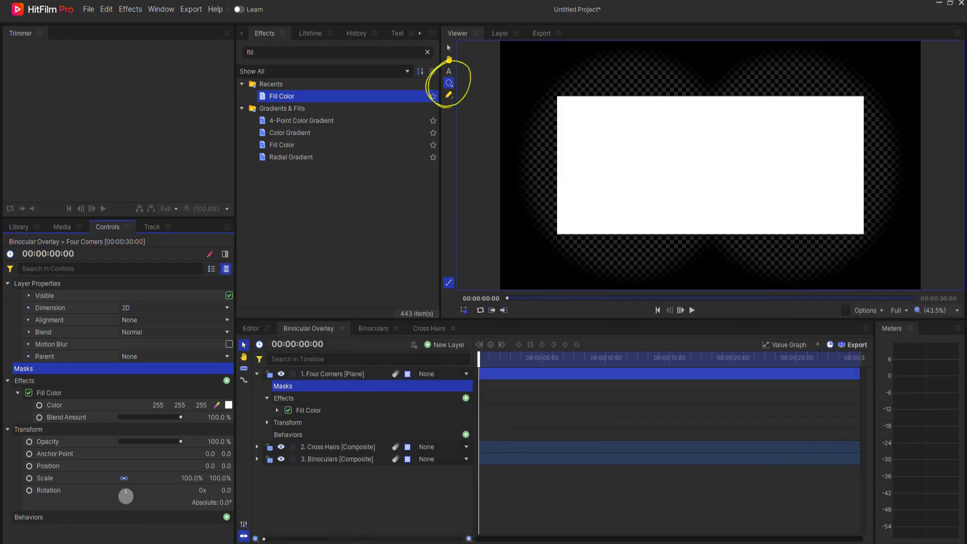
pyautogui.click(449, 83)
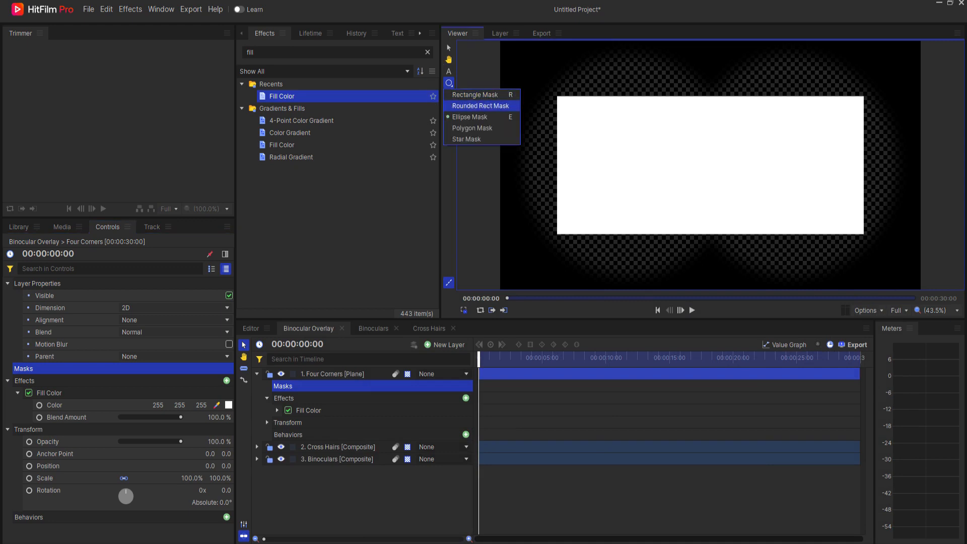
pyautogui.click(480, 106)
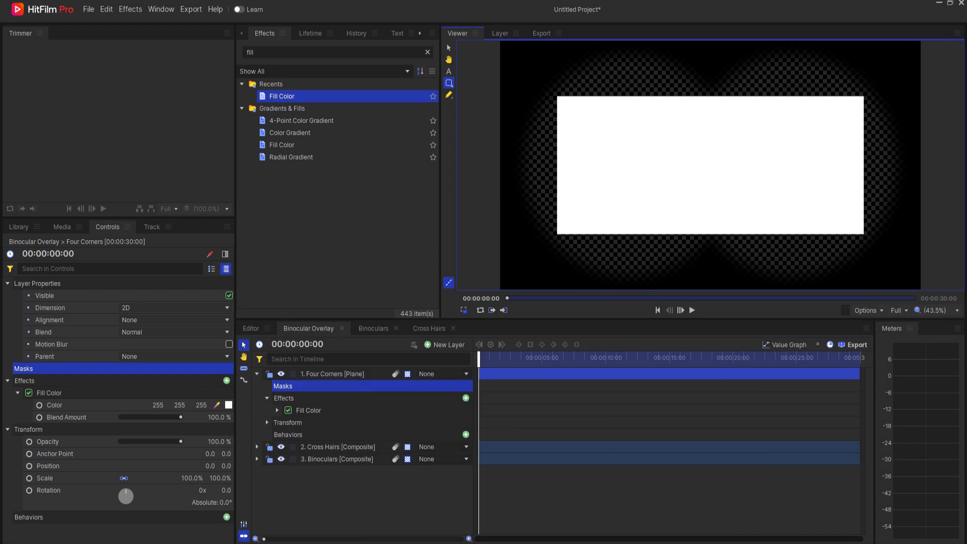
pyautogui.doubleClick(449, 83)
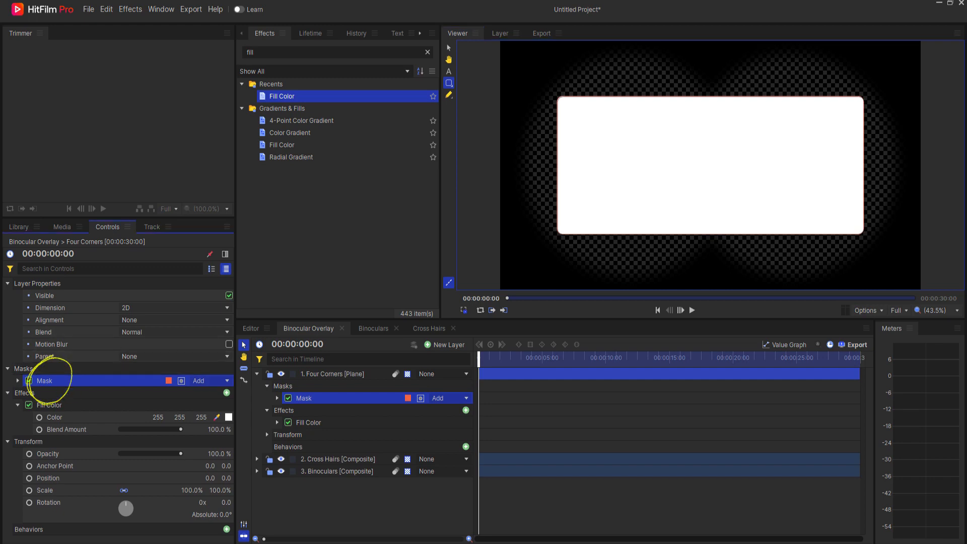
# Duplicate the rounded rectangle mask and set the copy's blend mode to Subtract.
pyautogui.rightClick(57, 381)
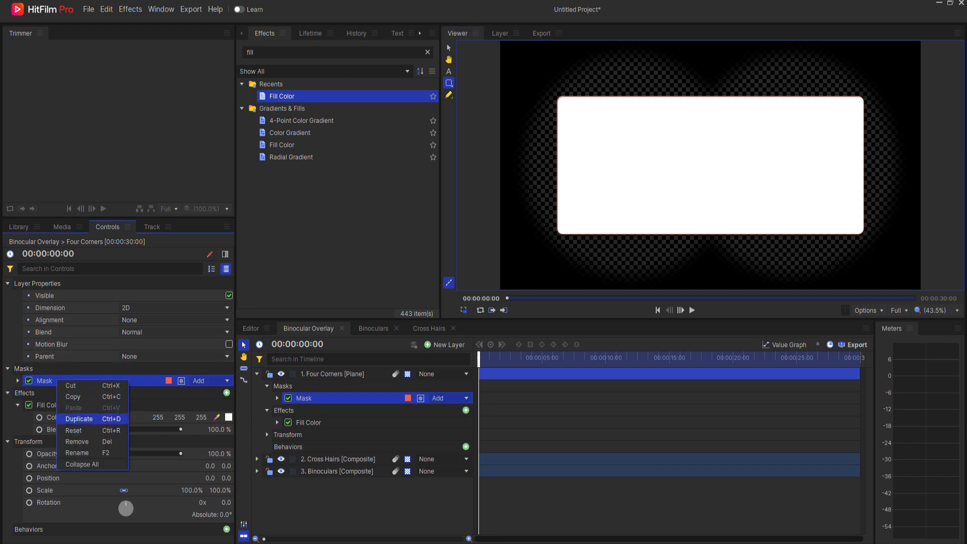
pyautogui.click(79, 418)
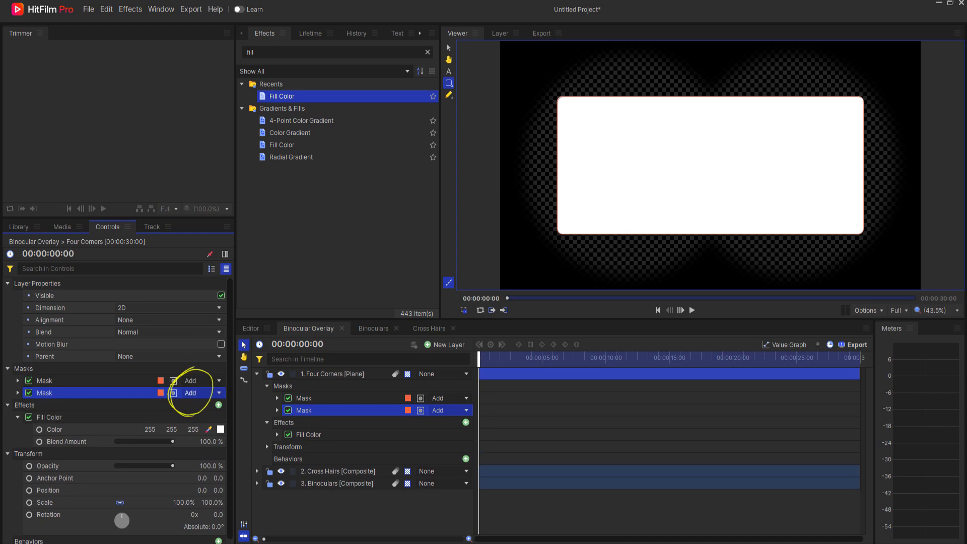
pyautogui.click(190, 393)
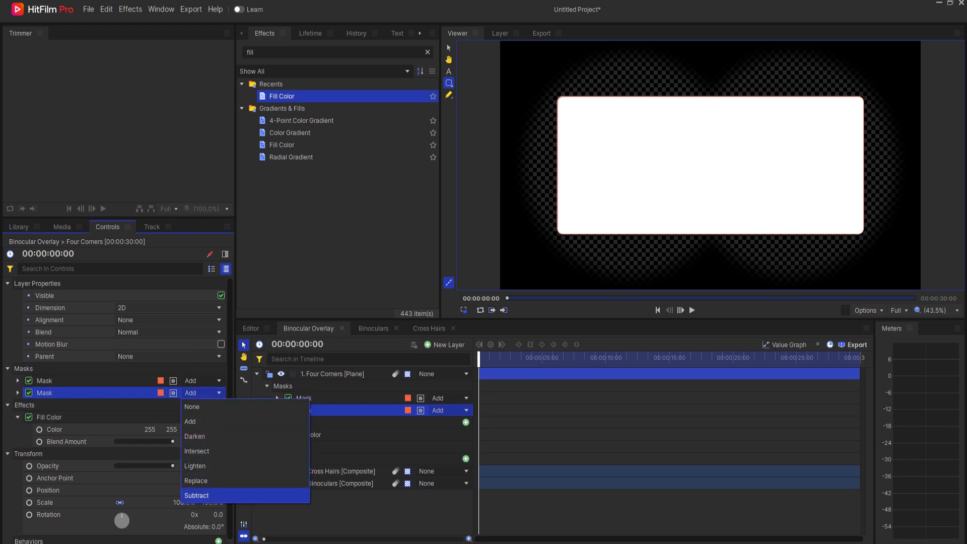
pyautogui.click(196, 495)
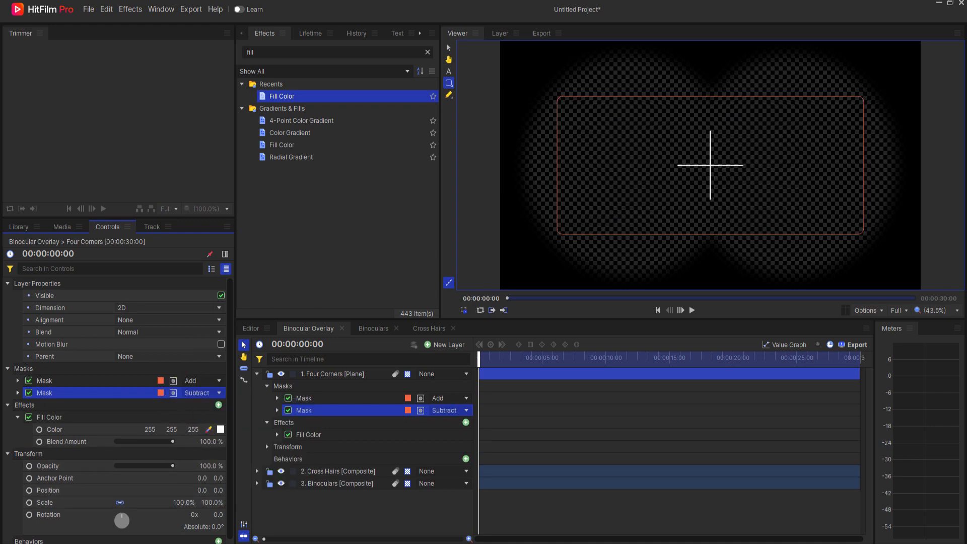
# Set the subtracting mask's shape expansion to -10 px to leave a thin white rounded frame.
pyautogui.click(18, 393)
pyautogui.click(28, 405)
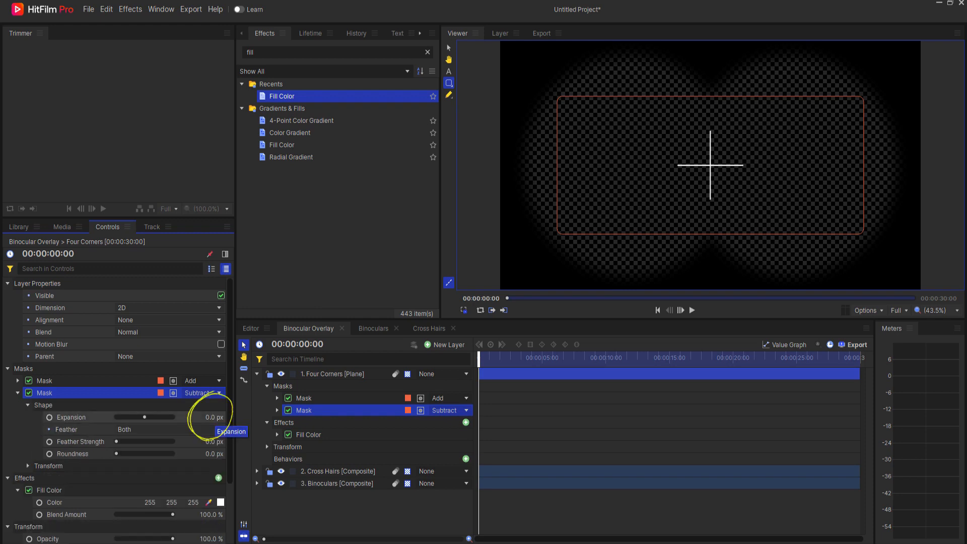
pyautogui.click(210, 418)
pyautogui.write('-')
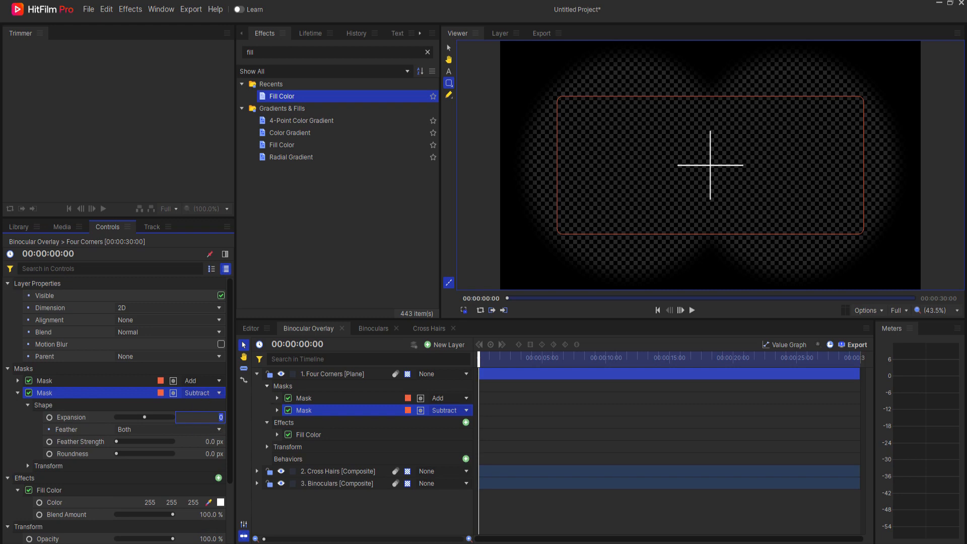
pyautogui.write('10')
pyautogui.press('Return')
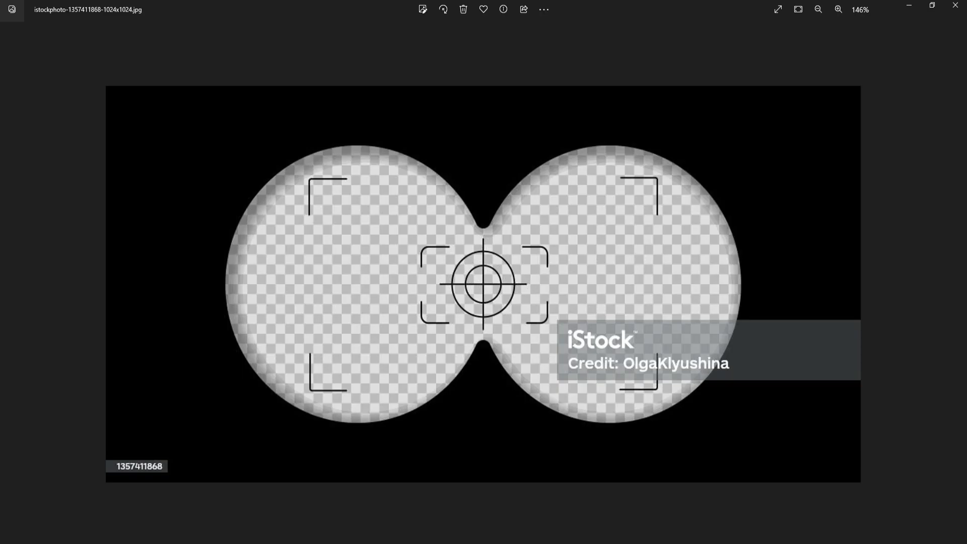
# Add a plain rectangle mask that fills the Four Corners plane and set its blend mode to Subtract.
pyautogui.moveTo(324, 227)
pyautogui.mouseDown()
pyautogui.moveTo(284, 204)
pyautogui.moveTo(323, 148)
pyautogui.mouseUp()
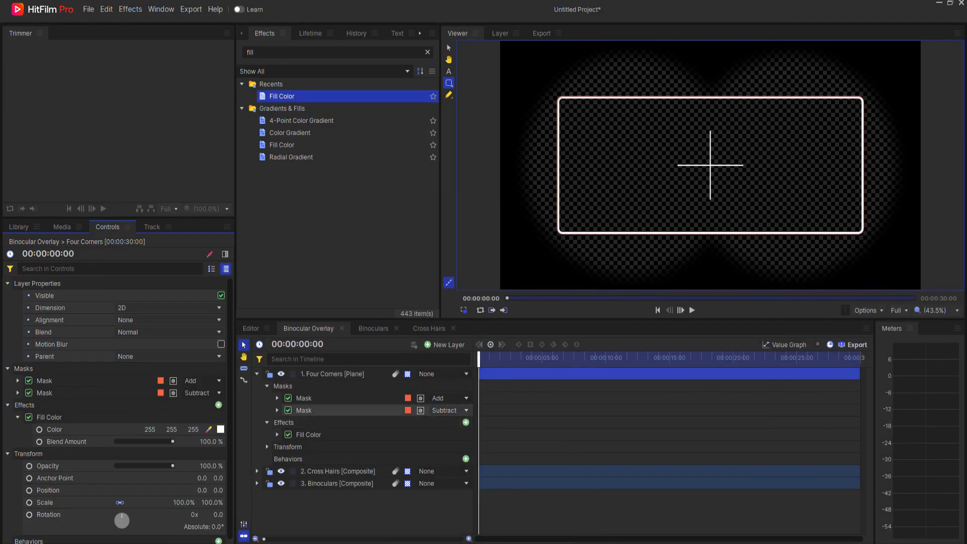
pyautogui.click(282, 386)
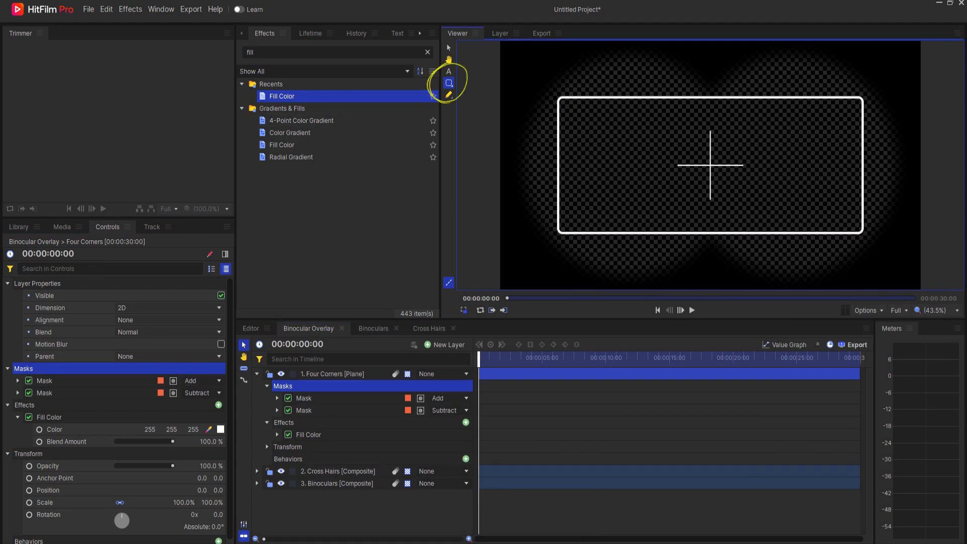
pyautogui.click(448, 83)
pyautogui.click(475, 94)
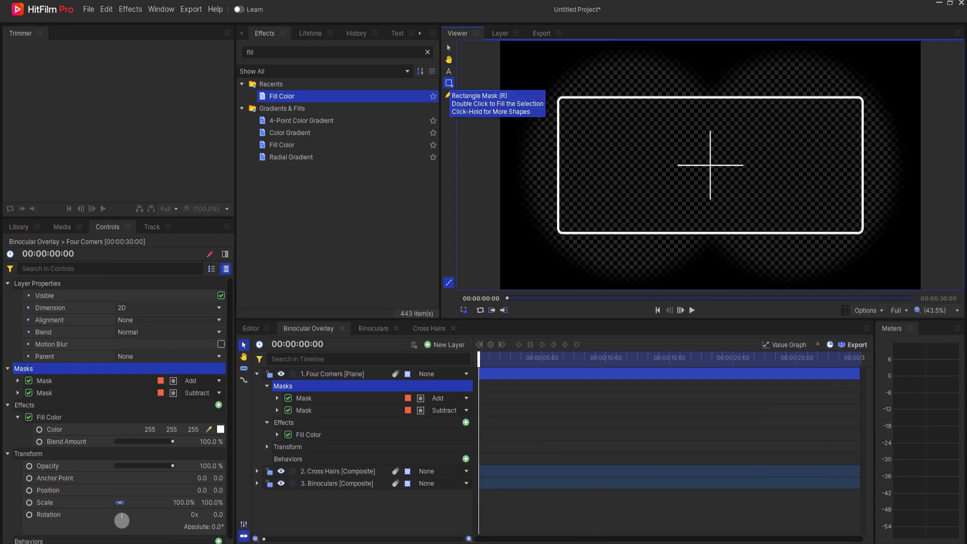
pyautogui.doubleClick(448, 83)
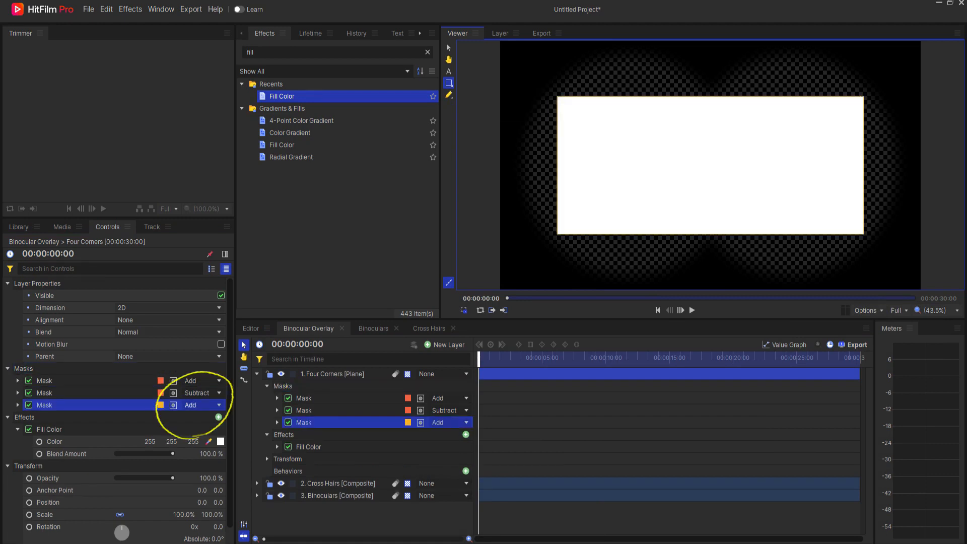
pyautogui.click(194, 405)
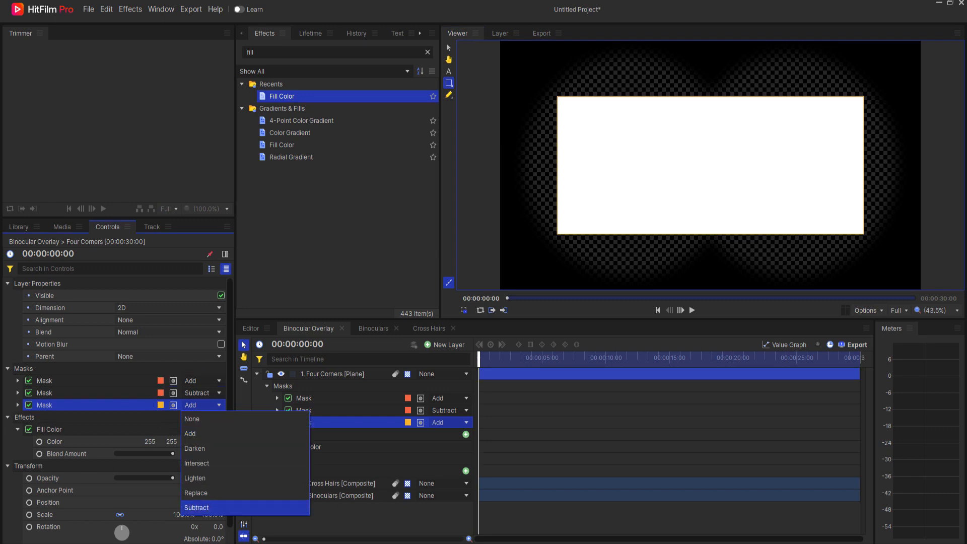
pyautogui.click(196, 507)
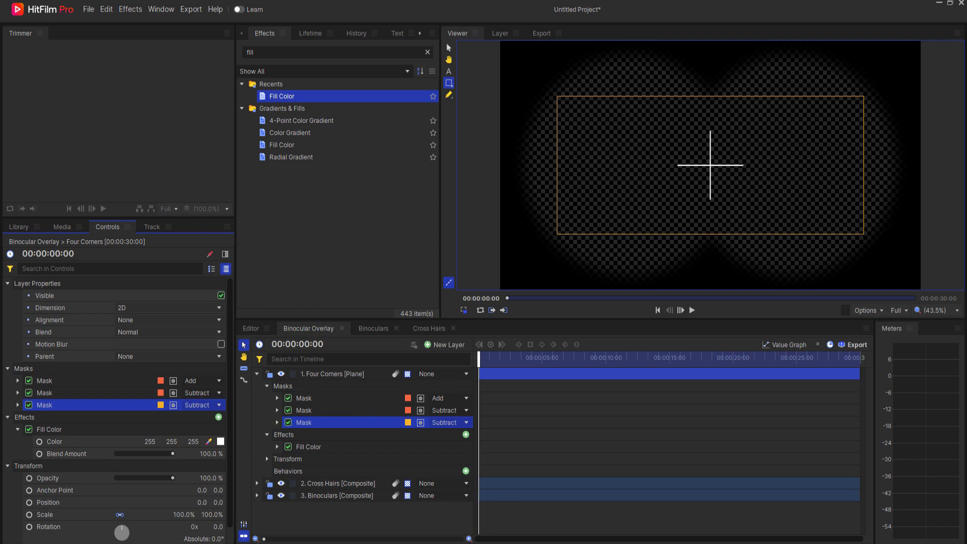
# Resize the new mask about its centre, wider than the frame but shorter, to cut out the middle of the frame's vertical sides.
pyautogui.click(449, 48)
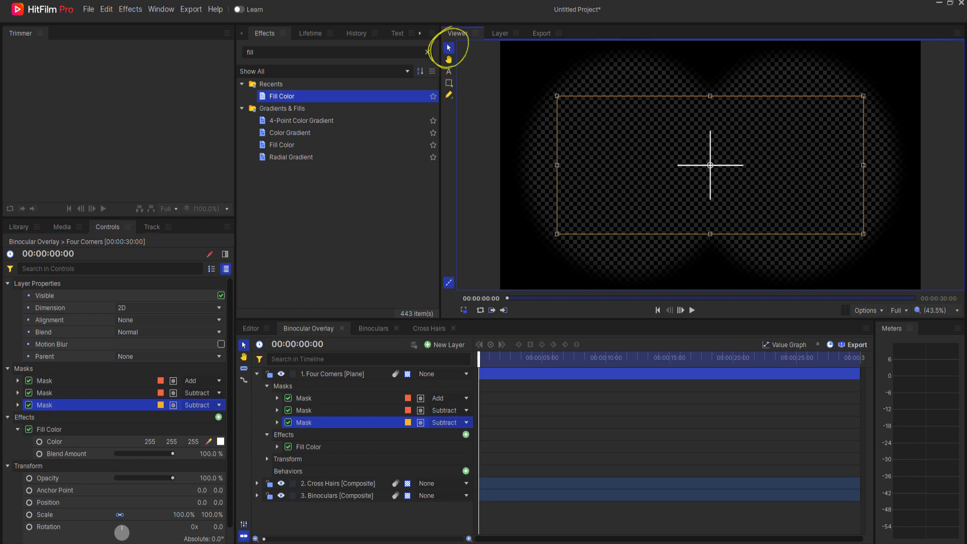
pyautogui.moveTo(558, 233); pyautogui.dragTo(599, 214)
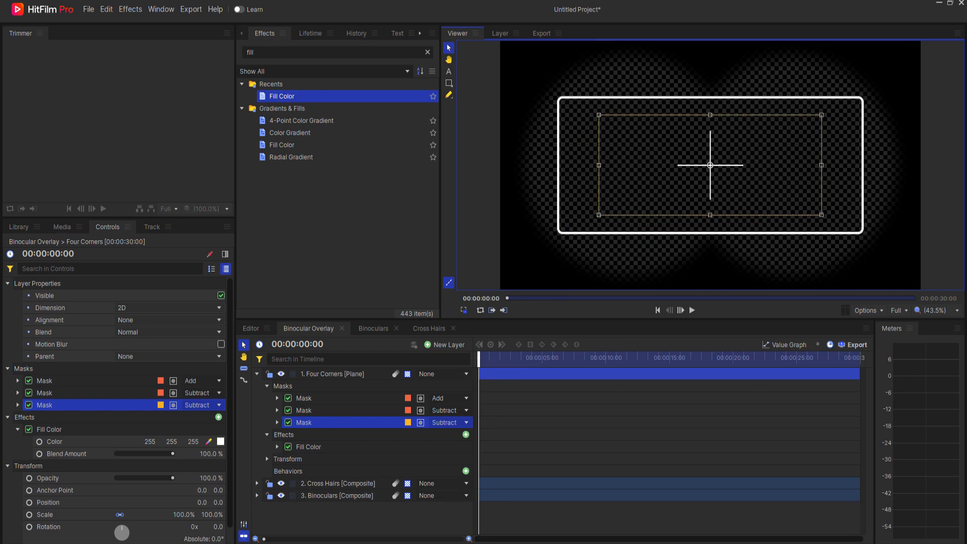
pyautogui.moveTo(599, 165); pyautogui.dragTo(535, 165)
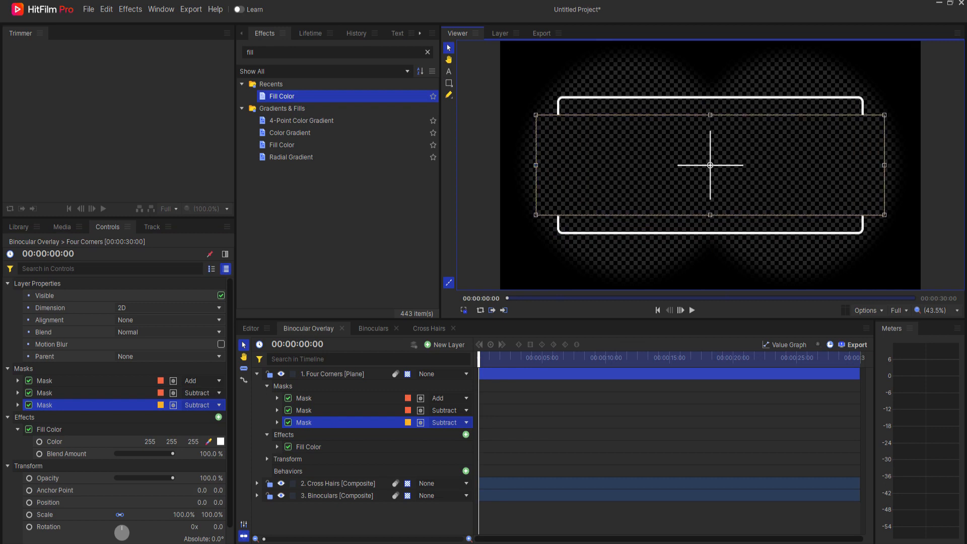
pyautogui.moveTo(710, 215); pyautogui.dragTo(710, 209)
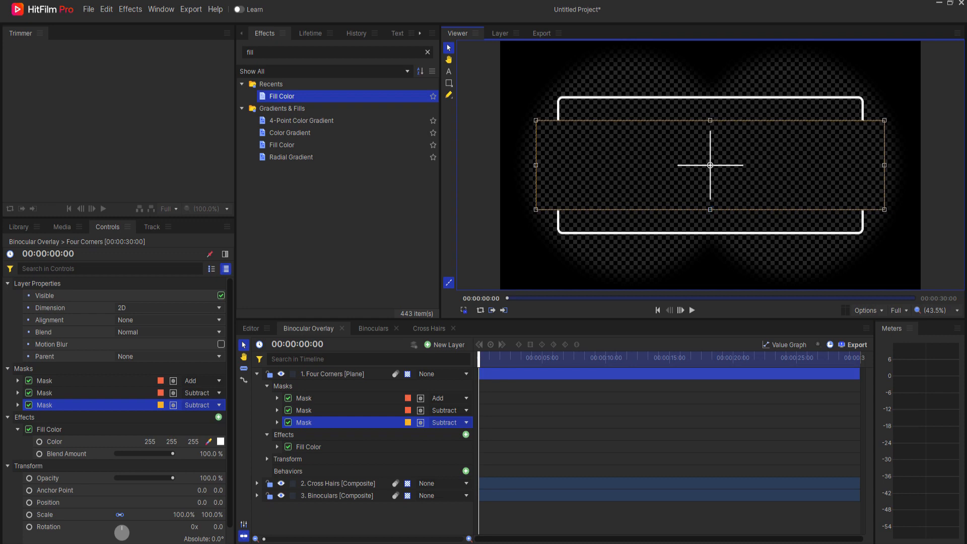
# Duplicate that rectangle mask and make the copy narrower and taller than the frame, leaving four separate corner brackets.
pyautogui.rightClick(313, 424)
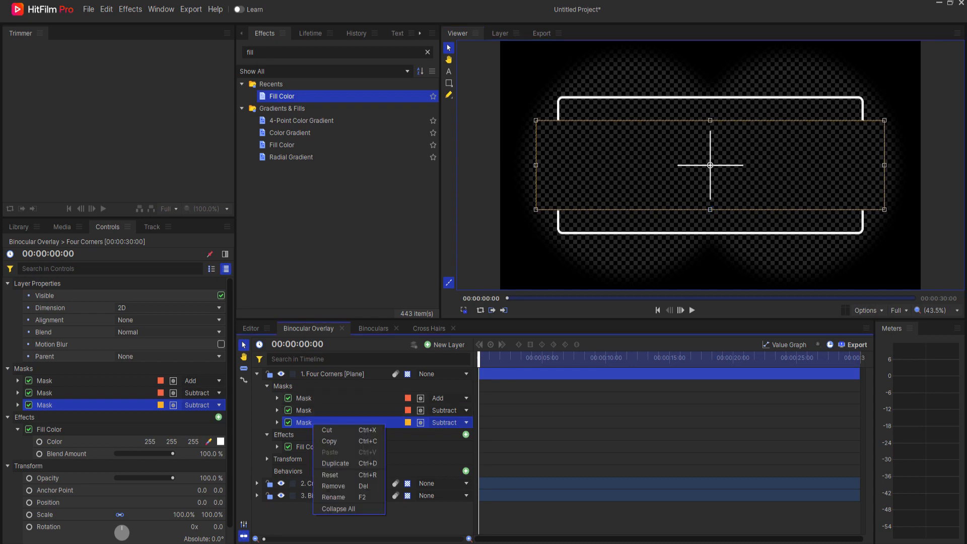
pyautogui.click(335, 463)
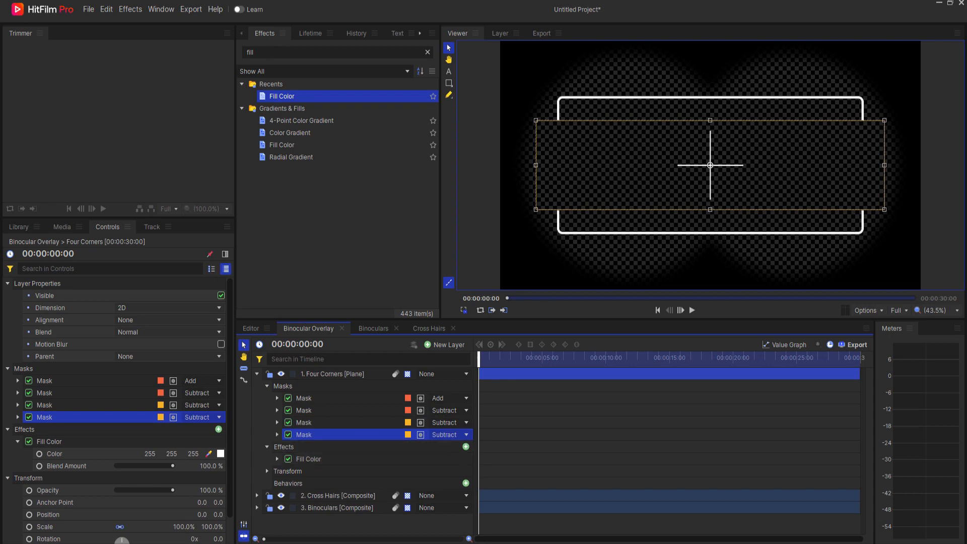
pyautogui.moveTo(536, 165); pyautogui.dragTo(588, 165)
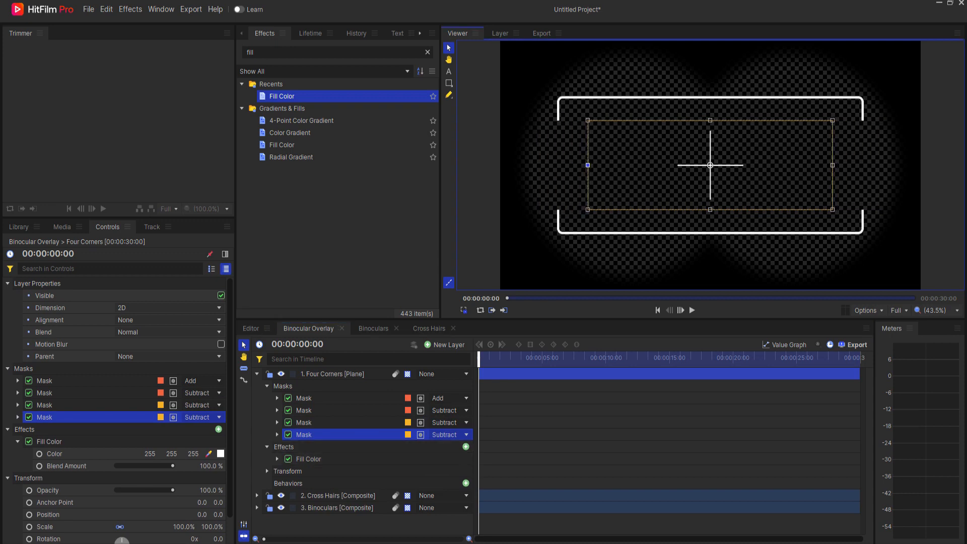
pyautogui.moveTo(710, 210); pyautogui.dragTo(710, 273)
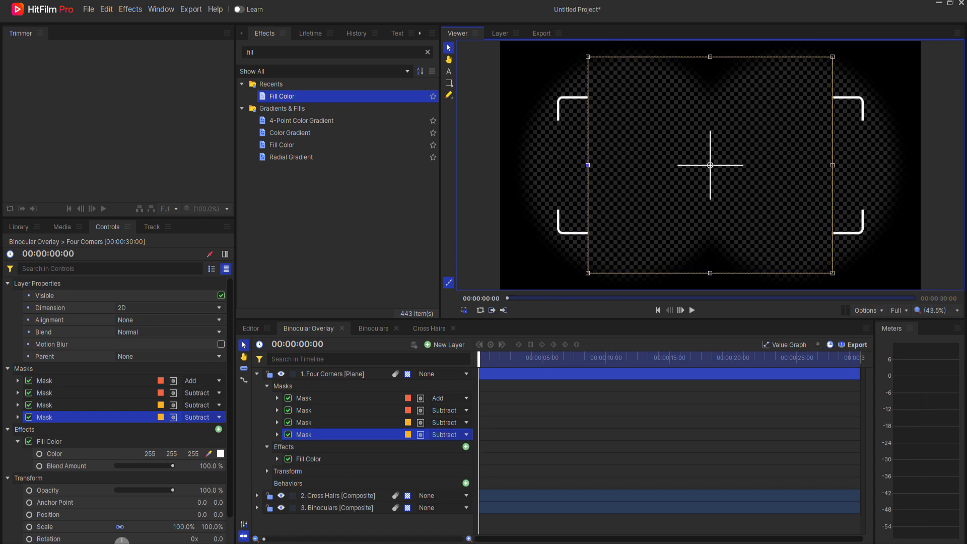
pyautogui.moveTo(587, 165); pyautogui.dragTo(579, 166)
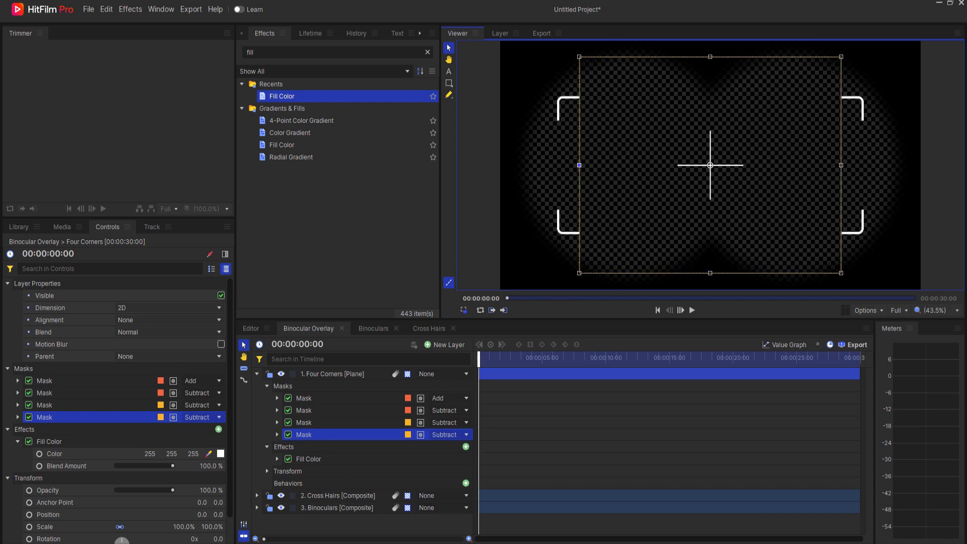
pyautogui.click(257, 375)
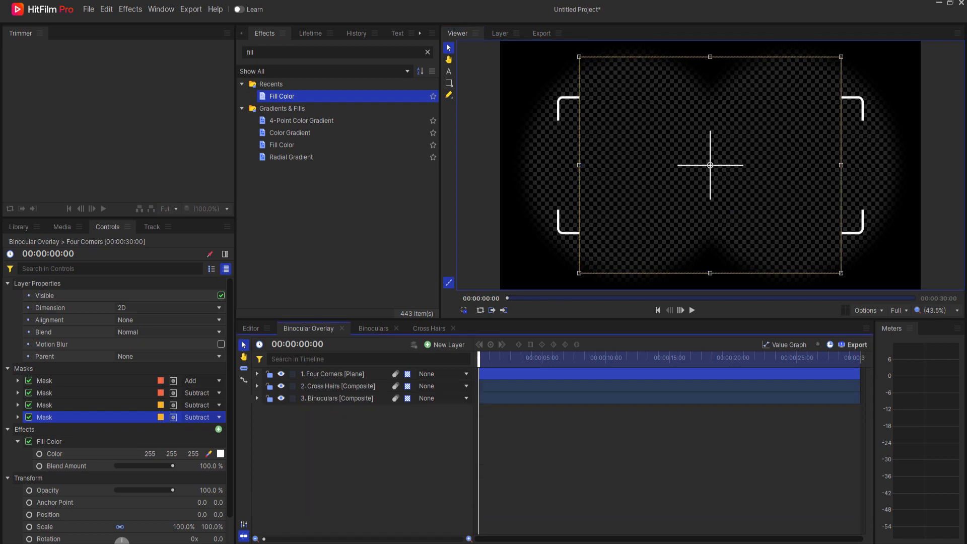
pyautogui.click(343, 448)
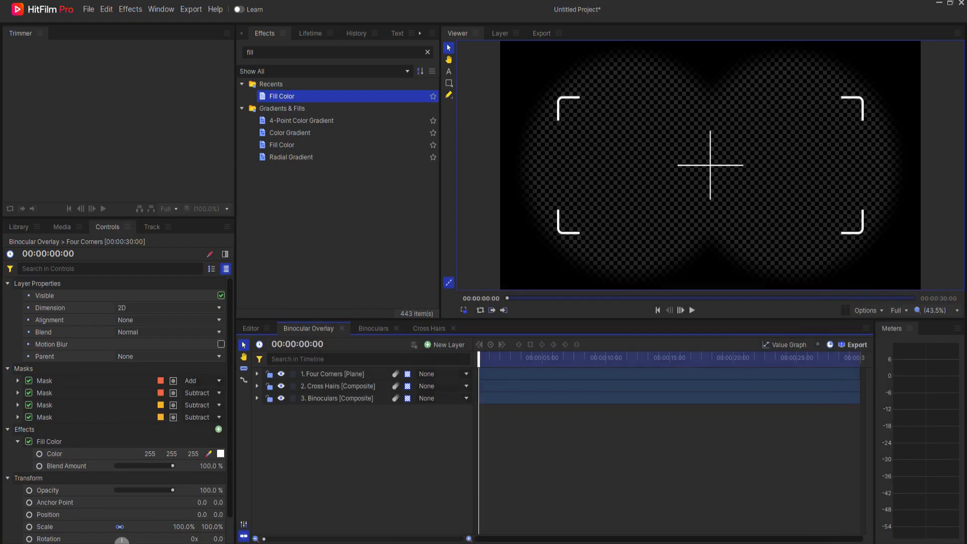
# Duplicate the Four Corners plane layer and set the copy's scale to 50%.
pyautogui.click(332, 374)
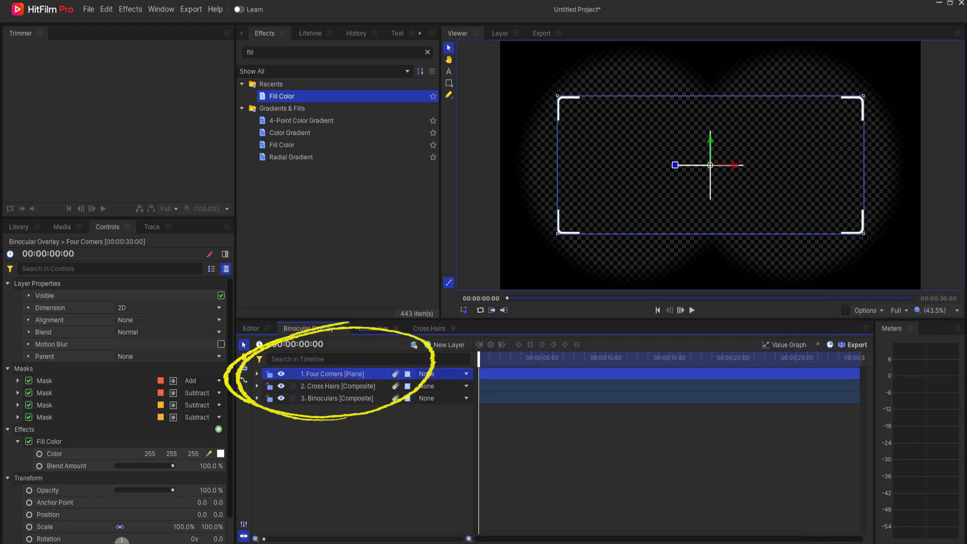
pyautogui.rightClick(315, 374)
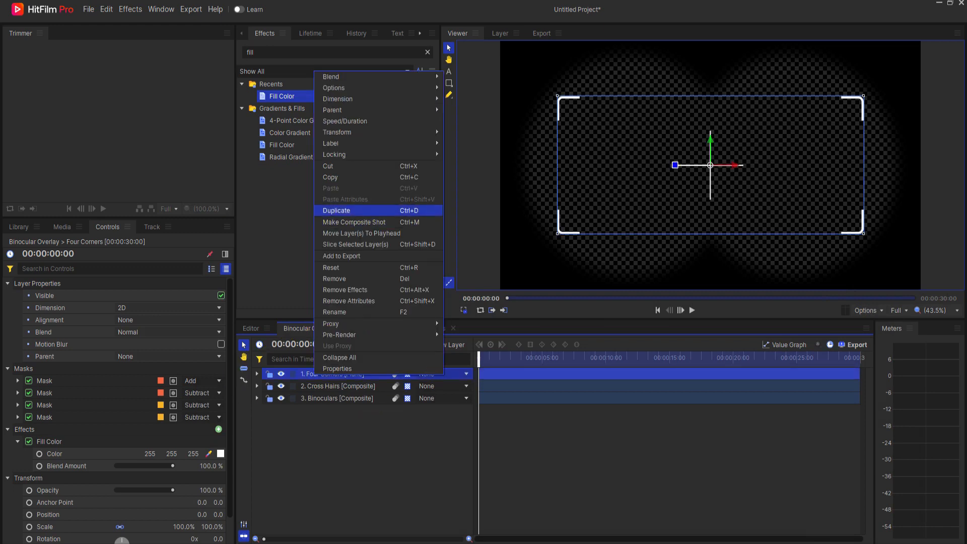
pyautogui.click(336, 210)
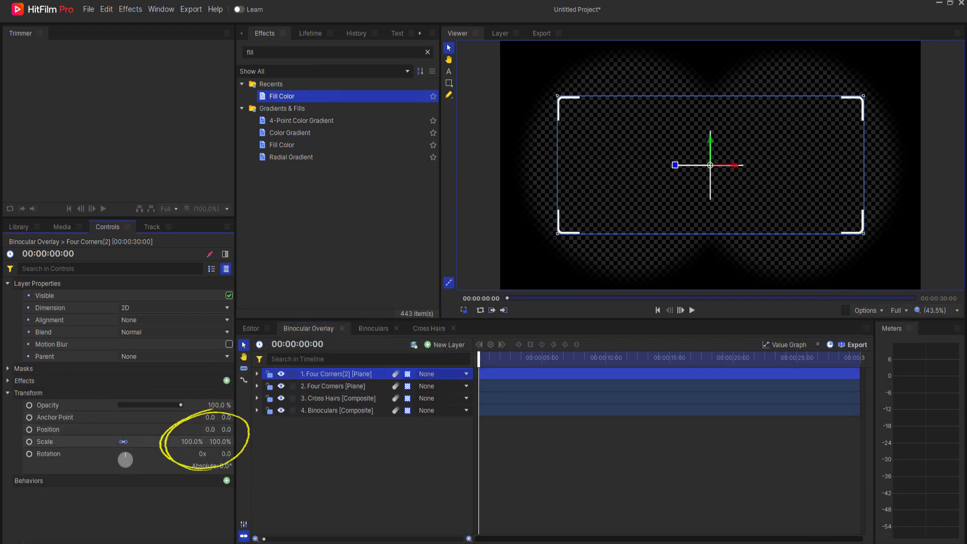
pyautogui.click(192, 442)
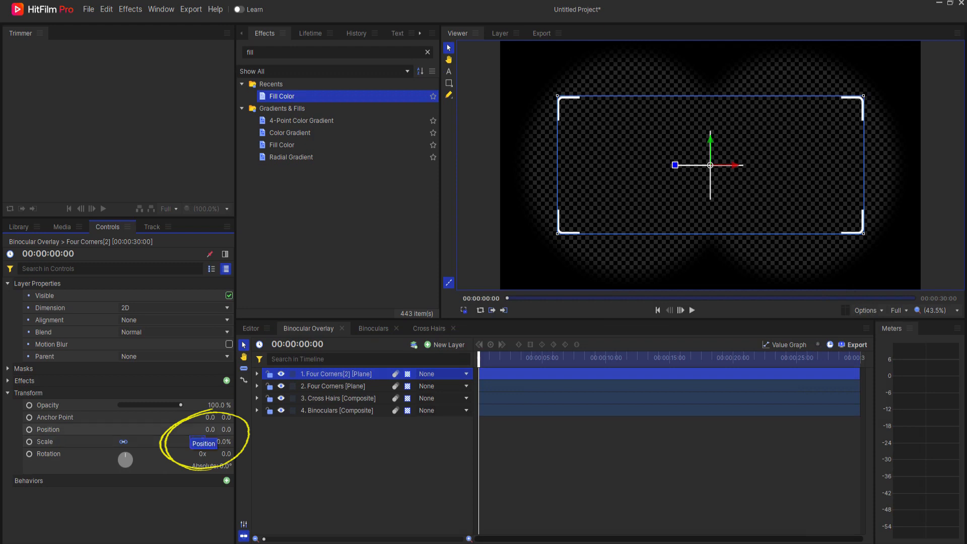
pyautogui.write('50')
pyautogui.press('Return')
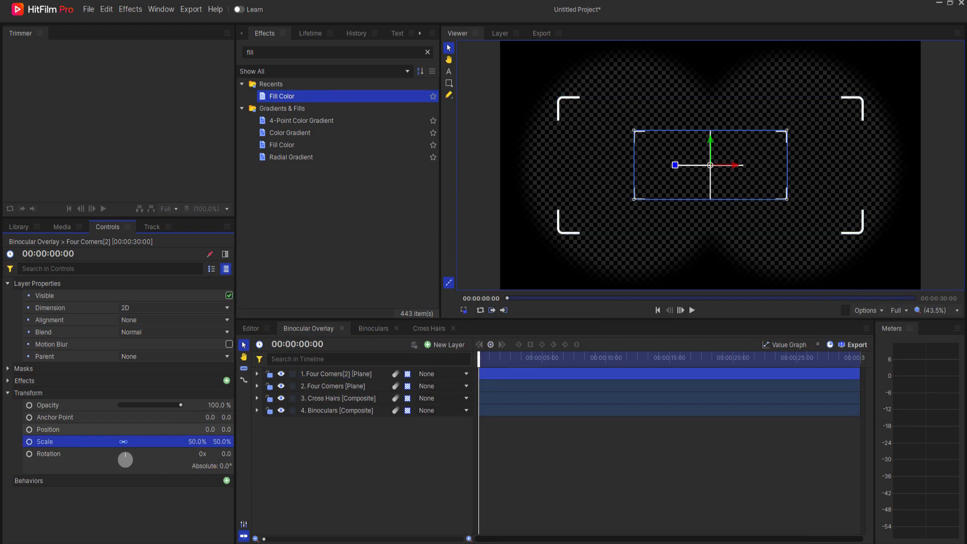
pyautogui.click(362, 468)
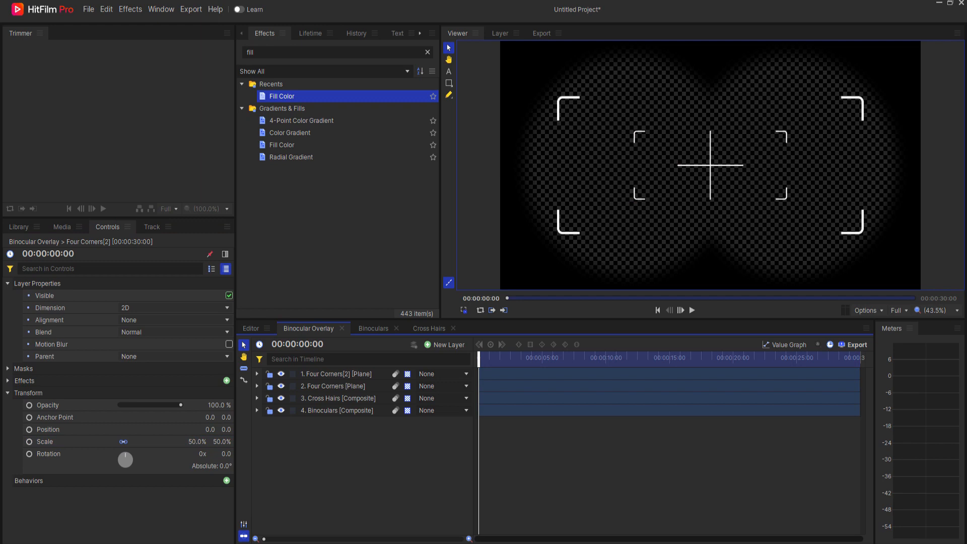
# Combine both Four Corners plane layers into a composite shot named Four Corners and return to the Binocular Overlay timeline.
pyautogui.click(333, 386)
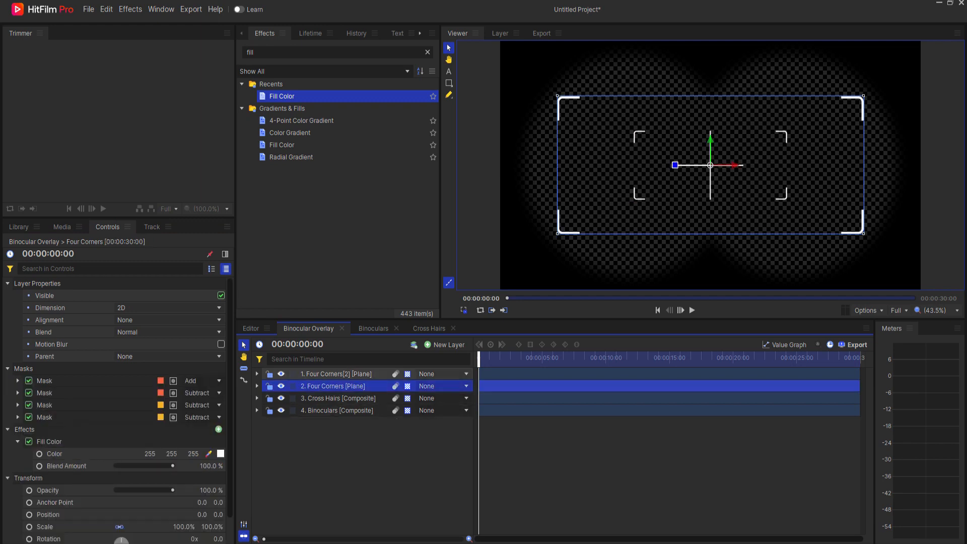
pyautogui.keyDown('shift'); pyautogui.click(334, 374); pyautogui.keyUp('shift')
pyautogui.rightClick(322, 374)
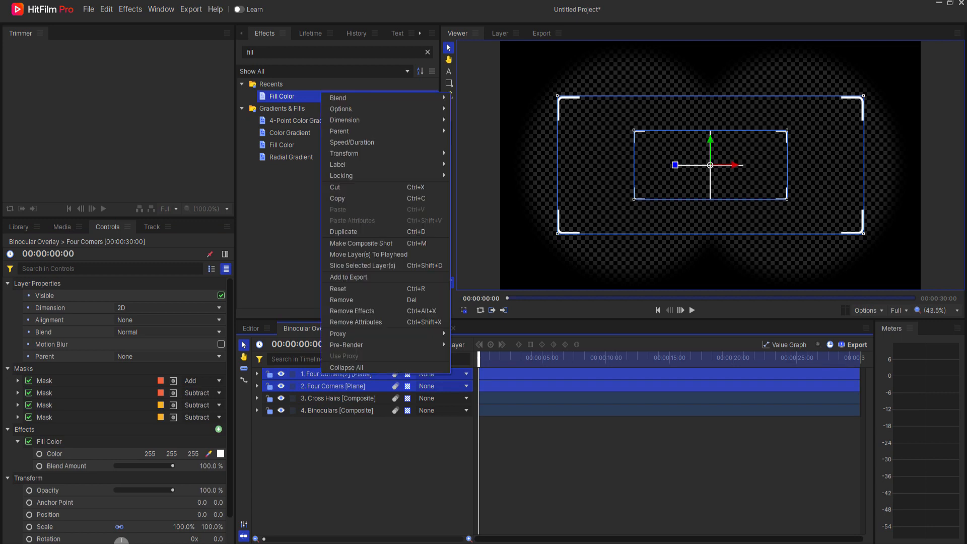
pyautogui.click(361, 243)
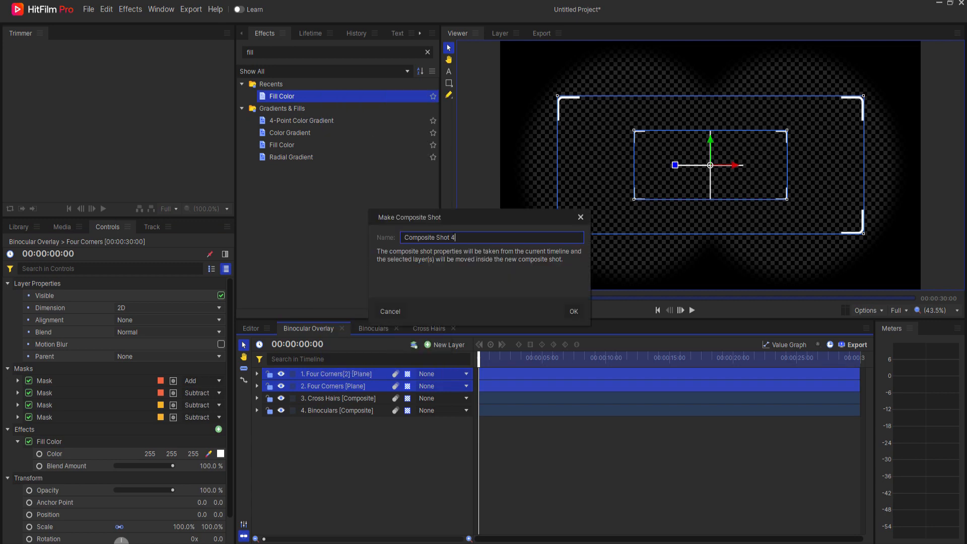
pyautogui.moveTo(457, 238); pyautogui.dragTo(404, 238)
pyautogui.write('Four Corners')
pyautogui.click(574, 311)
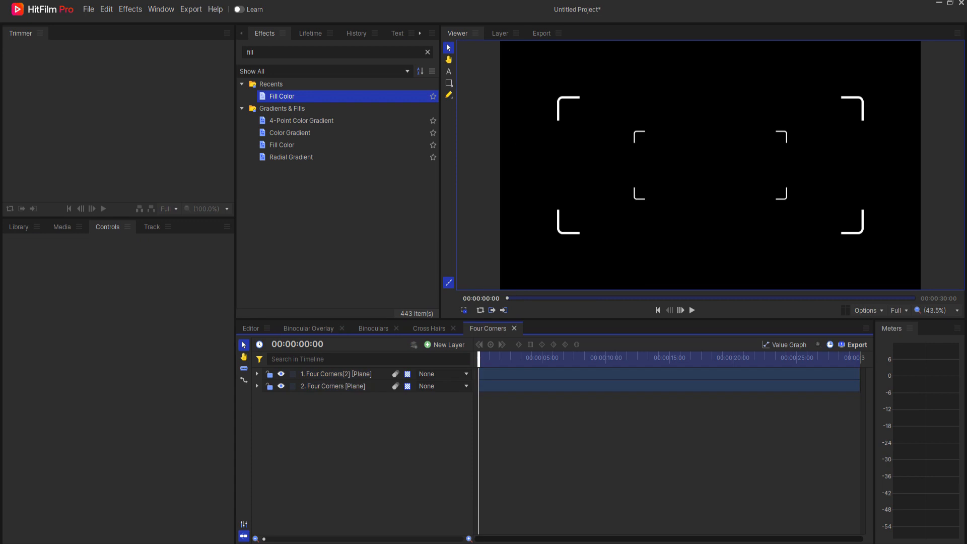
pyautogui.click(309, 329)
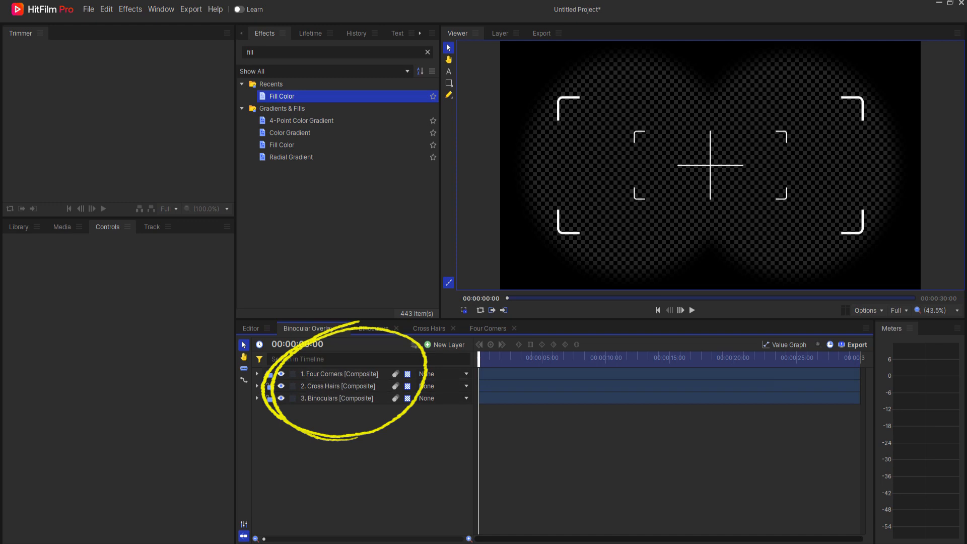
# Move the Four Corners composite shot into the Comps folder of the project media.
pyautogui.click(63, 227)
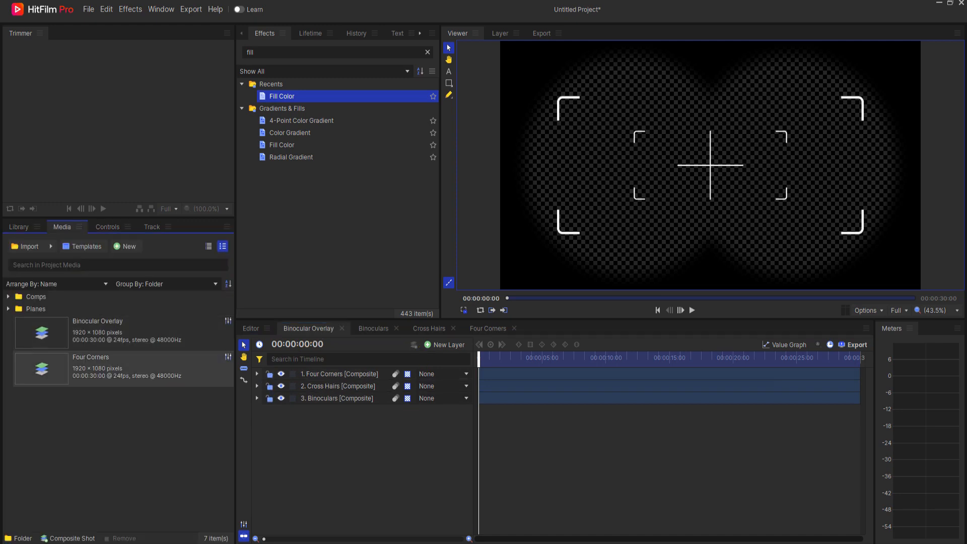
pyautogui.moveTo(90, 369); pyautogui.dragTo(36, 297)
pyautogui.click(8, 297)
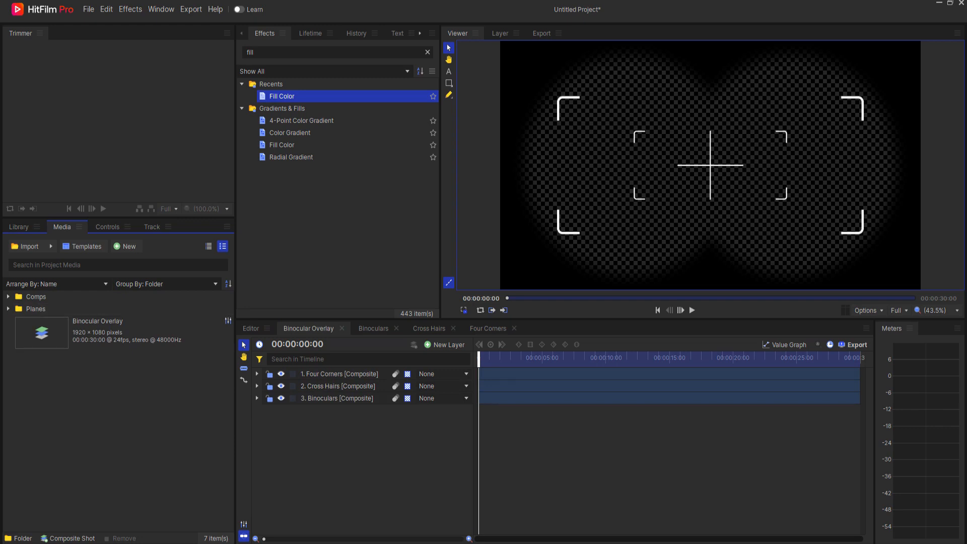
pyautogui.click(361, 453)
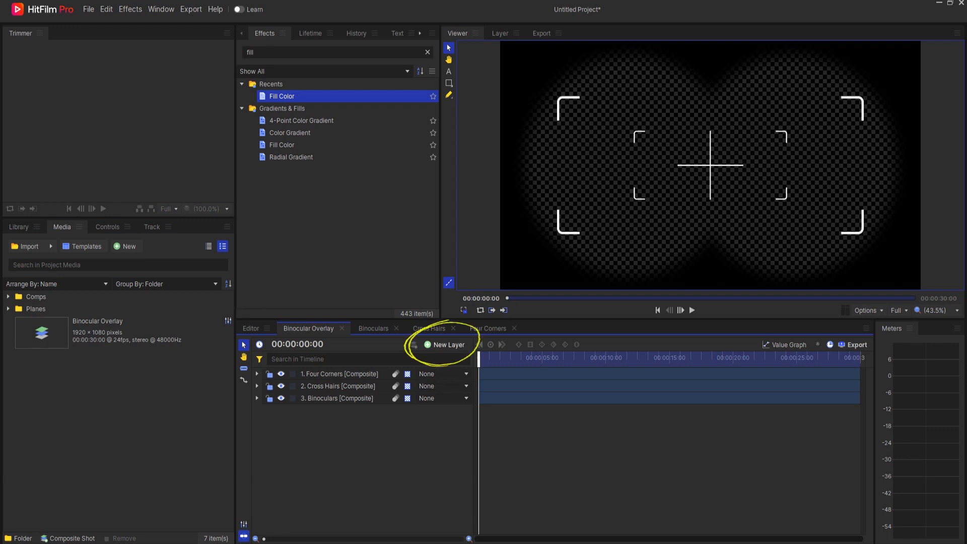
# Create a new plane layer named Circle, 200 pixels wide and 200 pixels high.
pyautogui.click(444, 345)
pyautogui.click(453, 356)
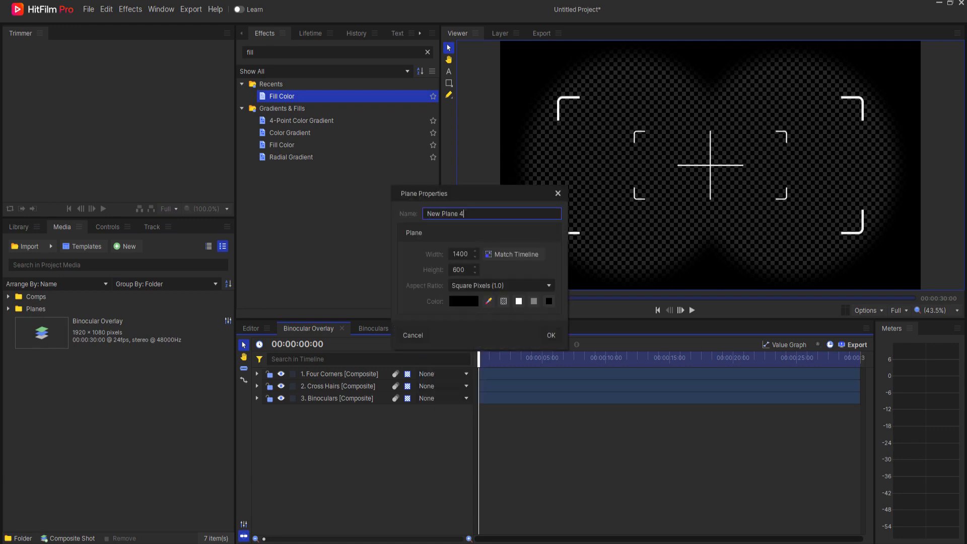
pyautogui.hotkey('ctrl', 'a')
pyautogui.write('Circle')
pyautogui.press('Tab')
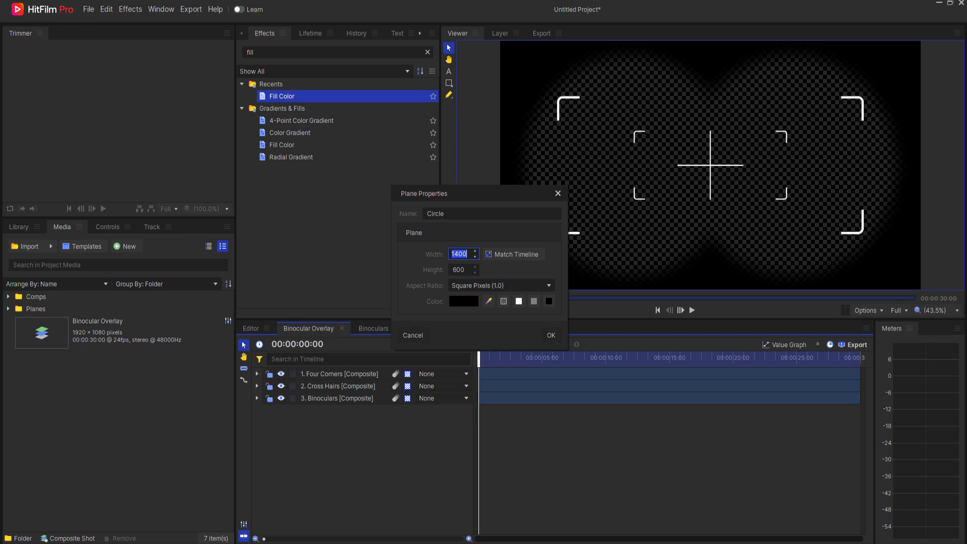
pyautogui.write('200')
pyautogui.press('Tab')
pyautogui.write('200')
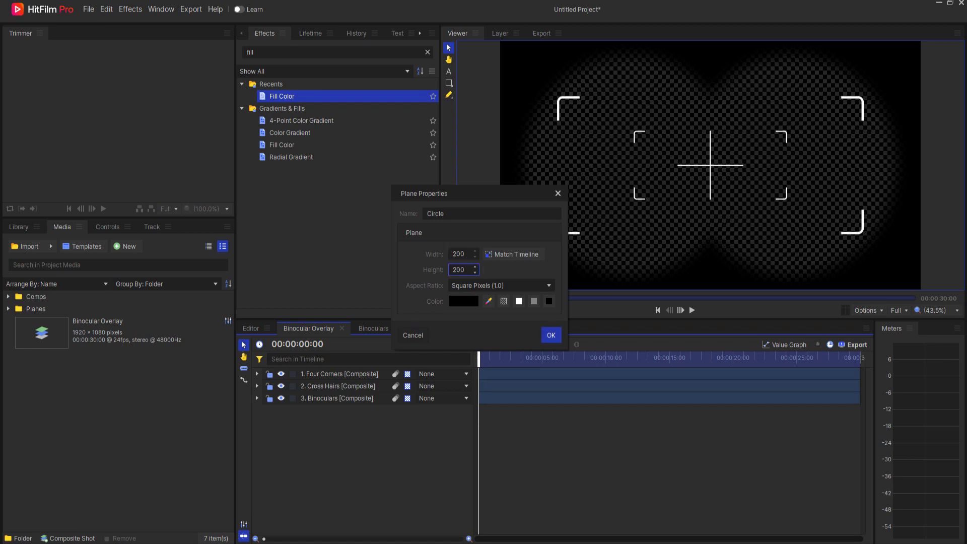
pyautogui.press('Return')
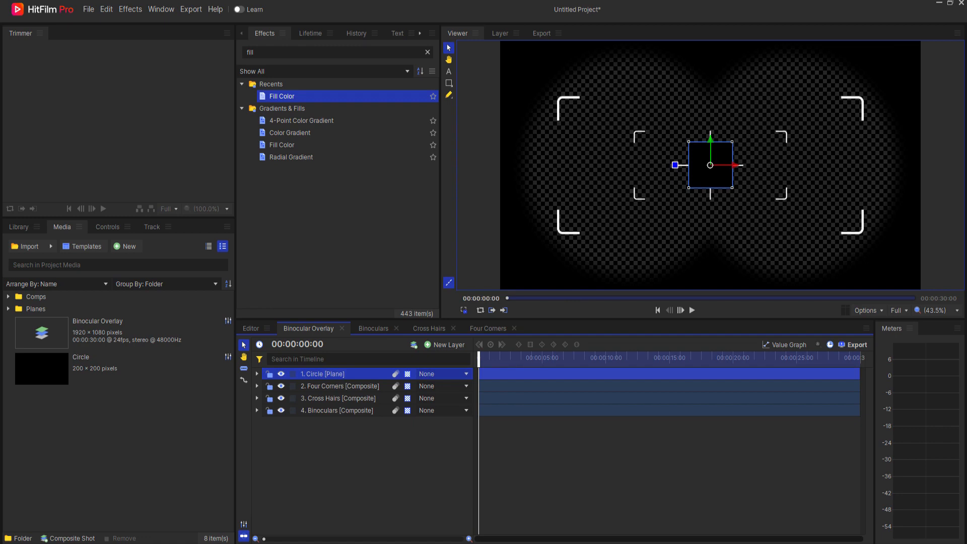
# Apply a white Fill Color effect to the Circle plane and add an ellipse mask fitted to the whole plane.
pyautogui.doubleClick(281, 96)
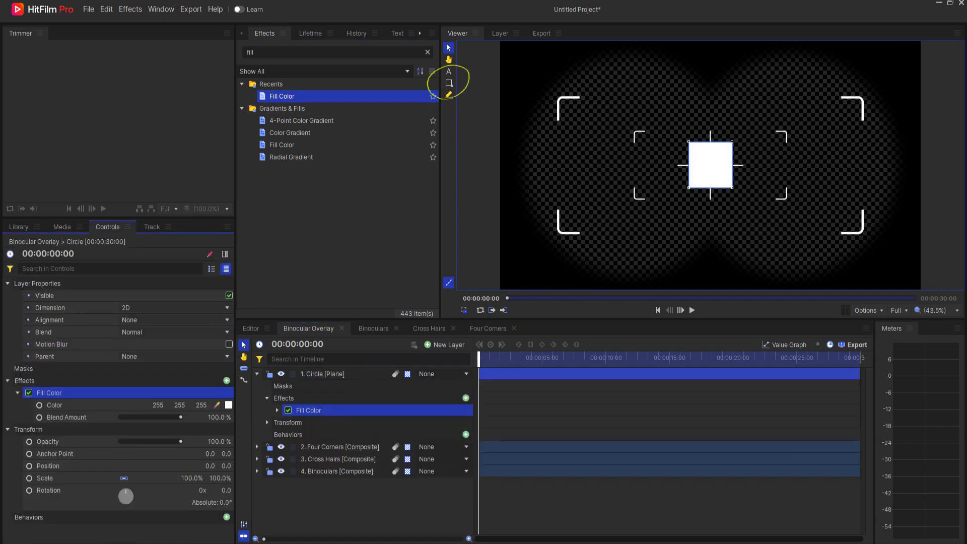
pyautogui.click(449, 84)
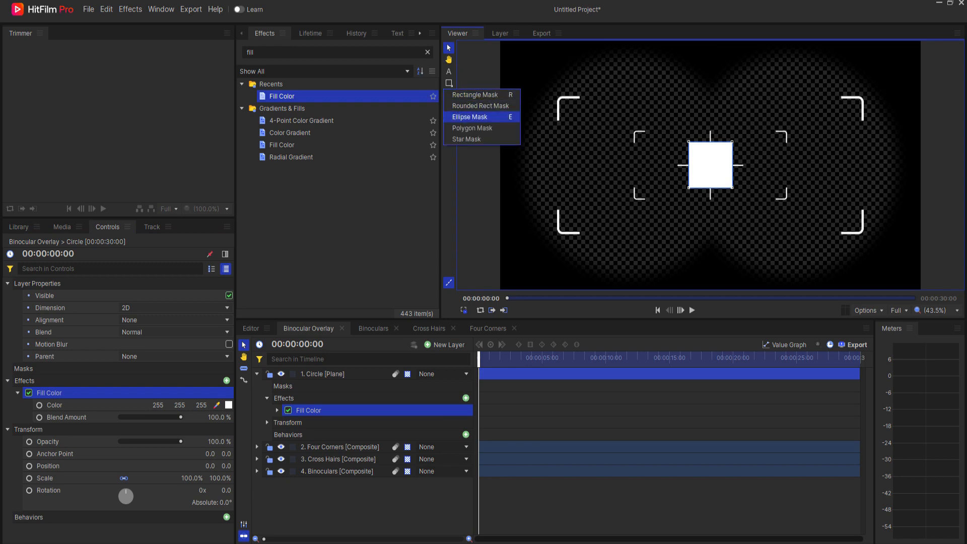
pyautogui.click(470, 117)
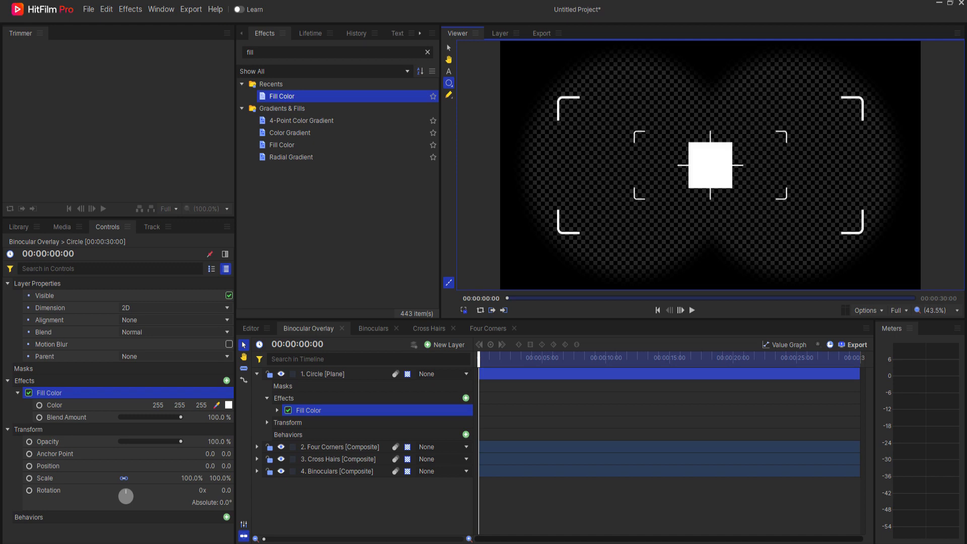
pyautogui.doubleClick(449, 83)
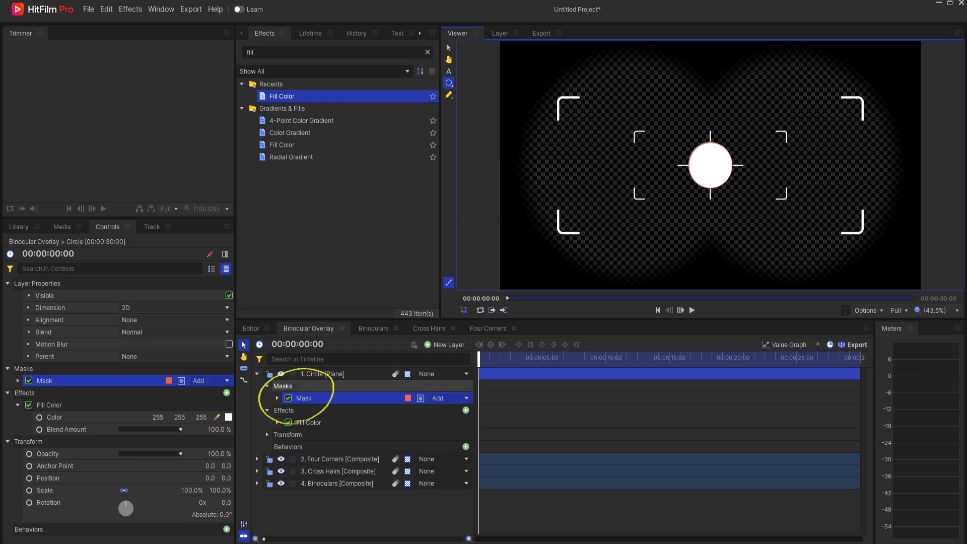
# Duplicate the Circle plane's ellipse mask and set the copy's blend mode to Subtract.
pyautogui.rightClick(311, 398)
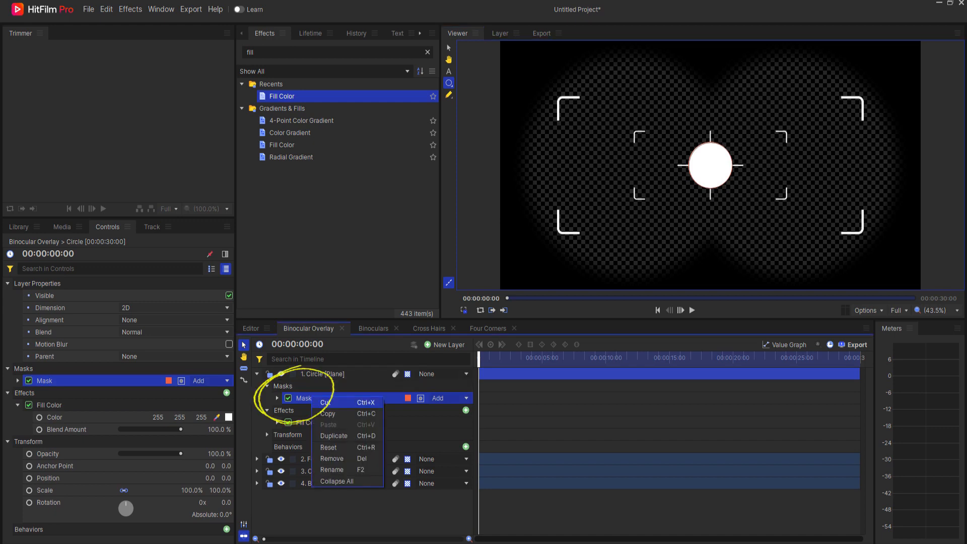
pyautogui.click(334, 435)
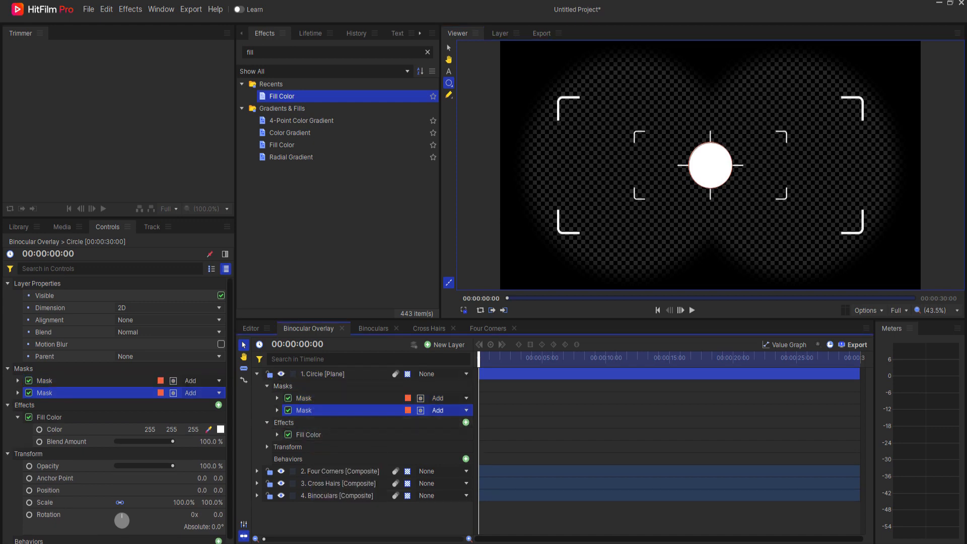
pyautogui.click(450, 411)
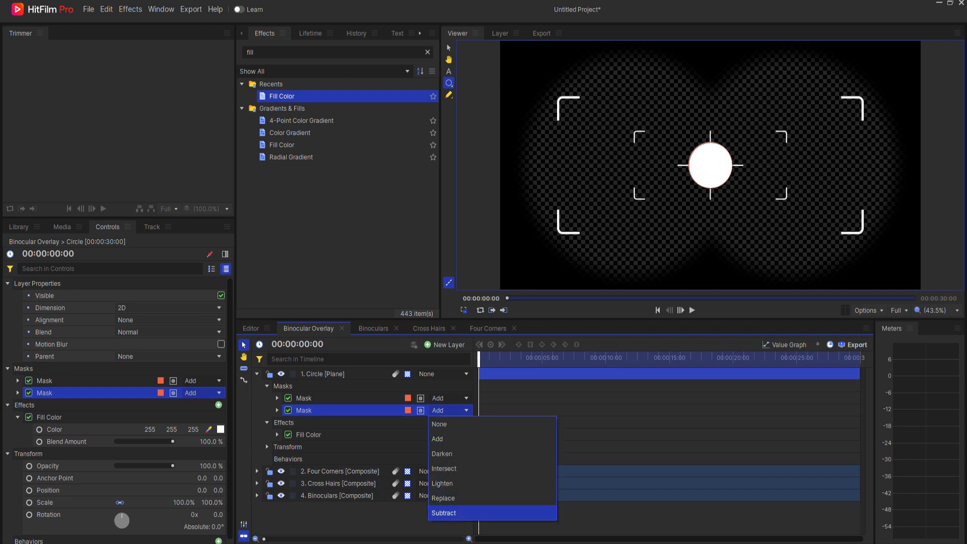
pyautogui.click(445, 513)
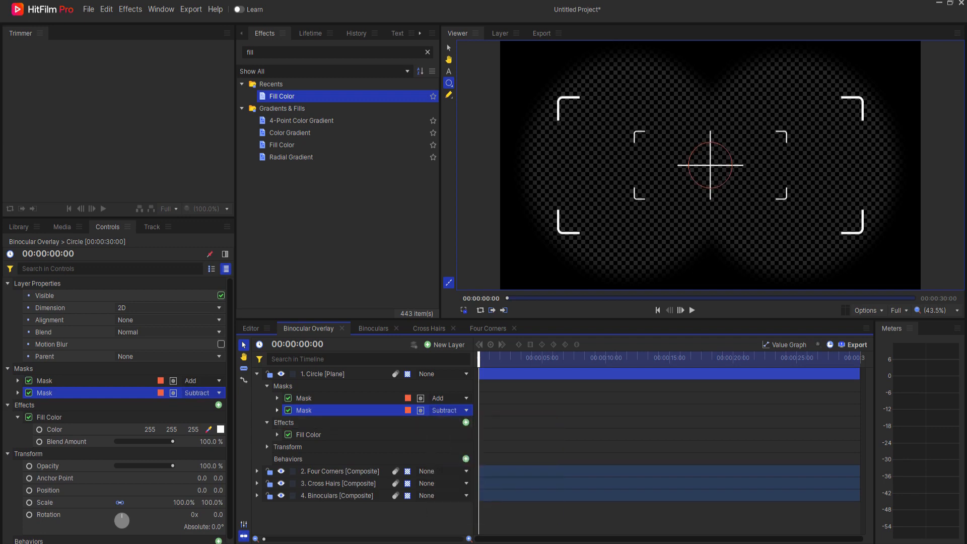
# Set the Subtract mask's shape expansion to -10 px and collapse the Circle layer's properties.
pyautogui.click(277, 411)
pyautogui.click(287, 423)
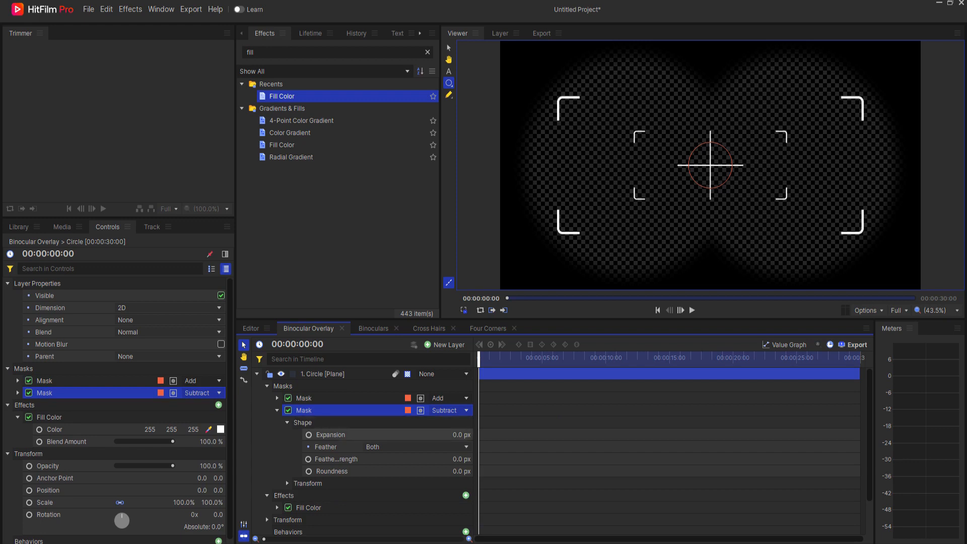
pyautogui.click(460, 435)
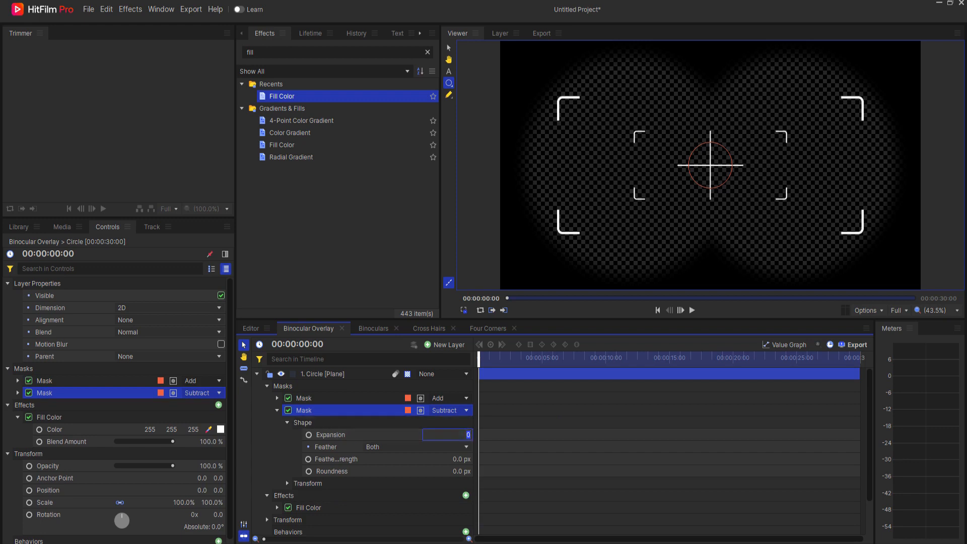
pyautogui.write('-10')
pyautogui.press('Return')
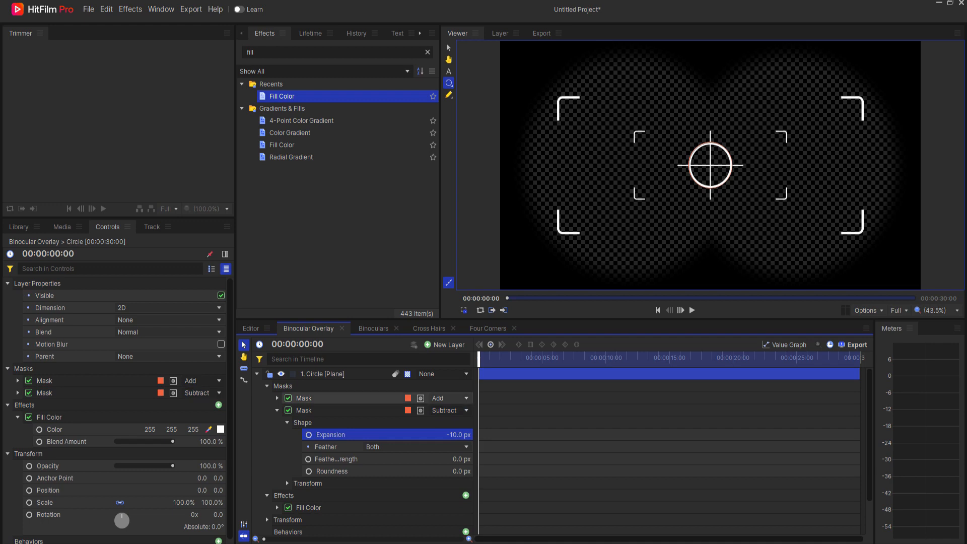
pyautogui.click(277, 410)
pyautogui.click(257, 374)
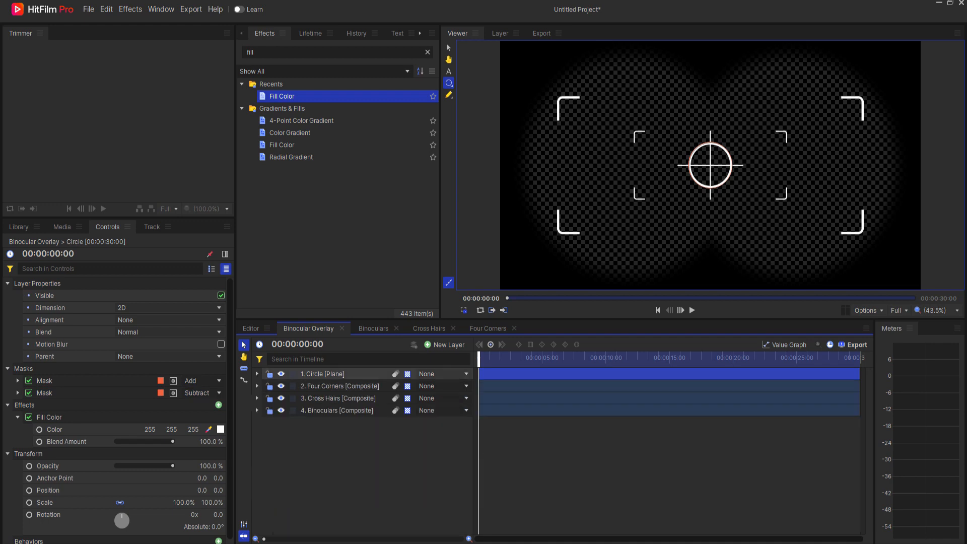
# Duplicate the Circle plane layer and set the copy's scale to 50%.
pyautogui.rightClick(323, 374)
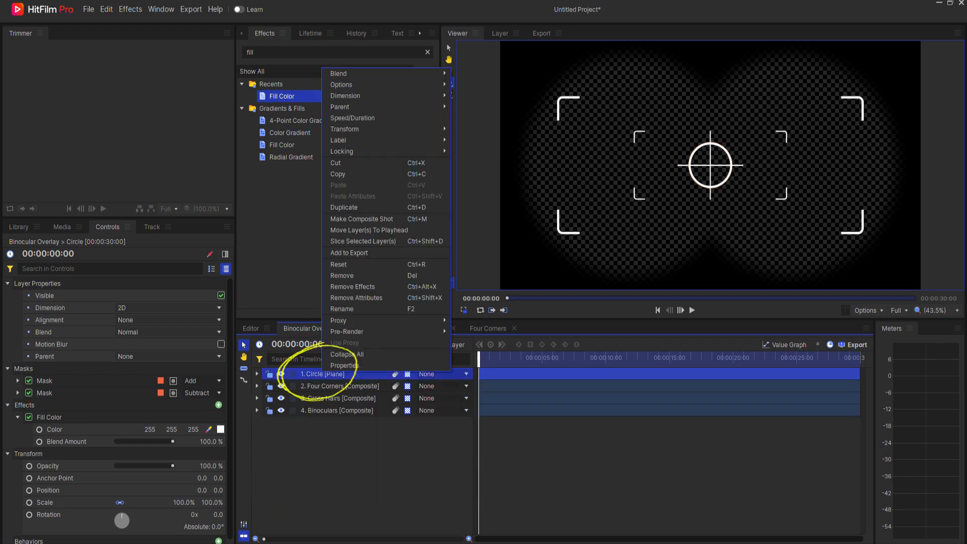
pyautogui.click(344, 208)
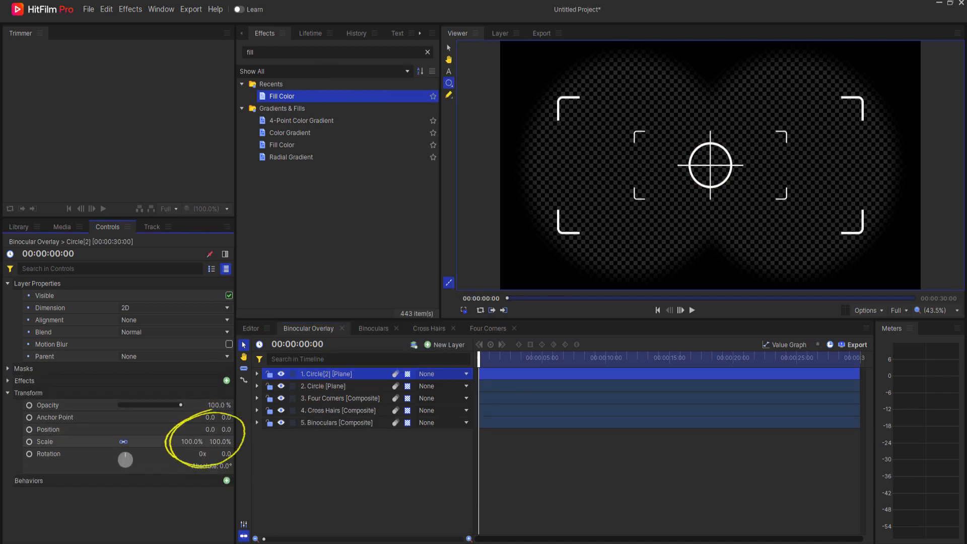
pyautogui.click(193, 441)
pyautogui.write('50')
pyautogui.press('Return')
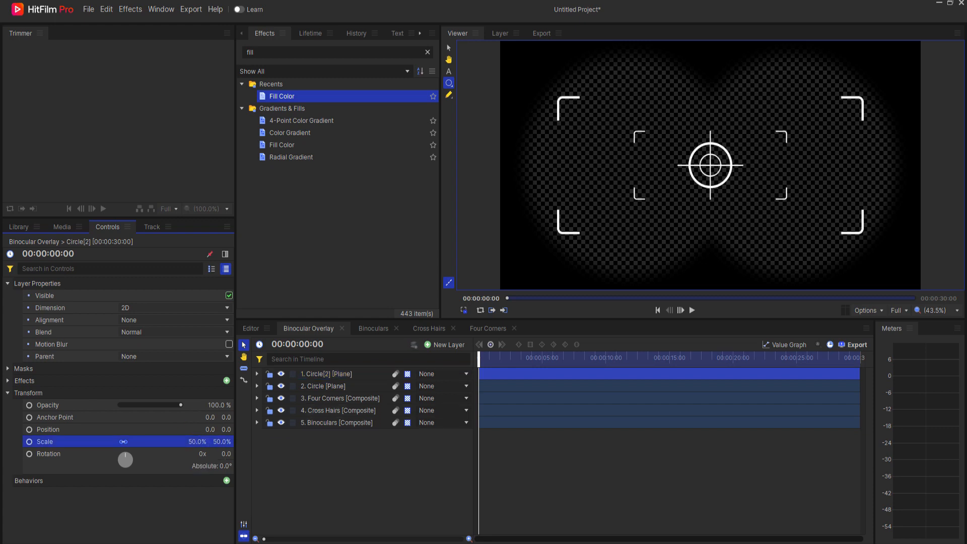
# Duplicate the half-size Circle plane layer and set the new copy's scale to 25%.
pyautogui.rightClick(326, 373)
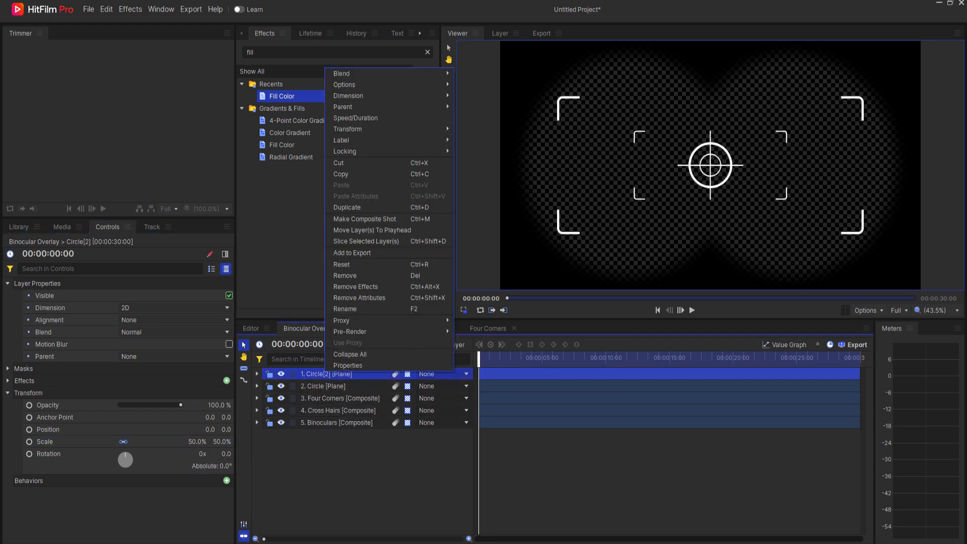
pyautogui.click(347, 207)
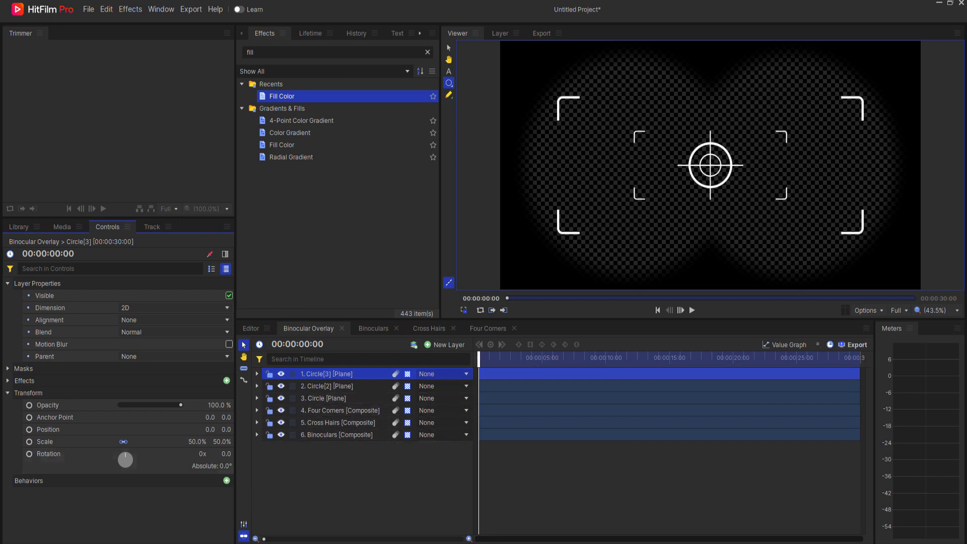
pyautogui.click(197, 442)
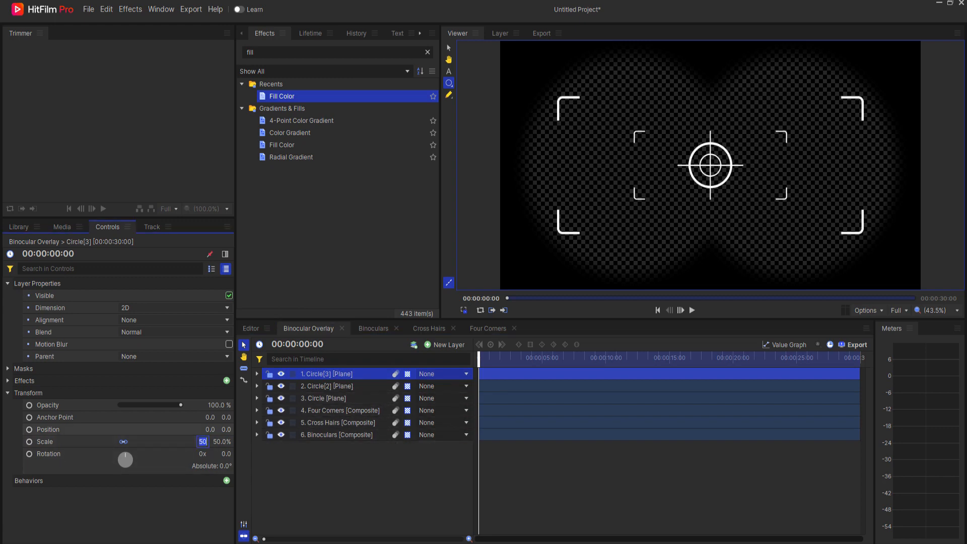
pyautogui.write('25')
pyautogui.press('Return')
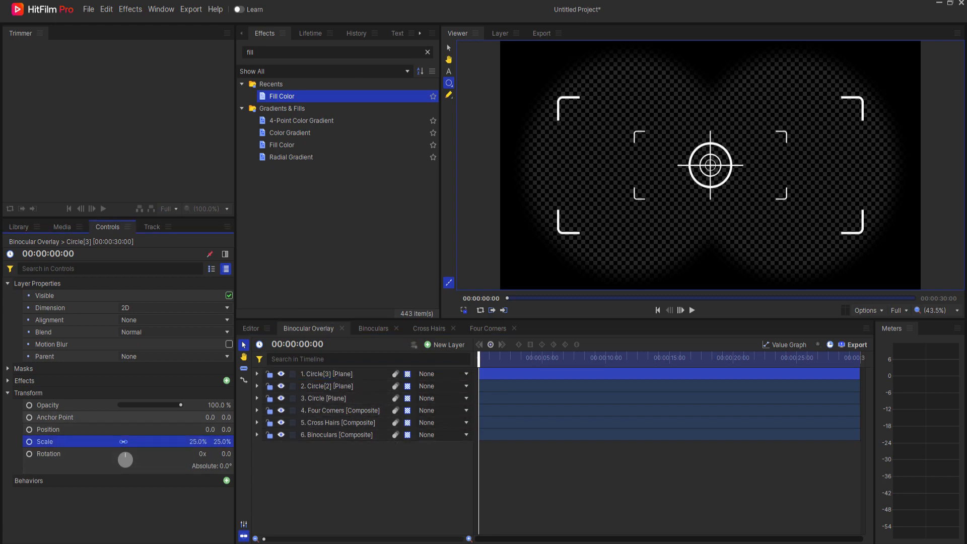
# Turn off the Subtract mask on the smallest circle layer to make it a solid dot, and collapse the layer.
pyautogui.click(326, 375)
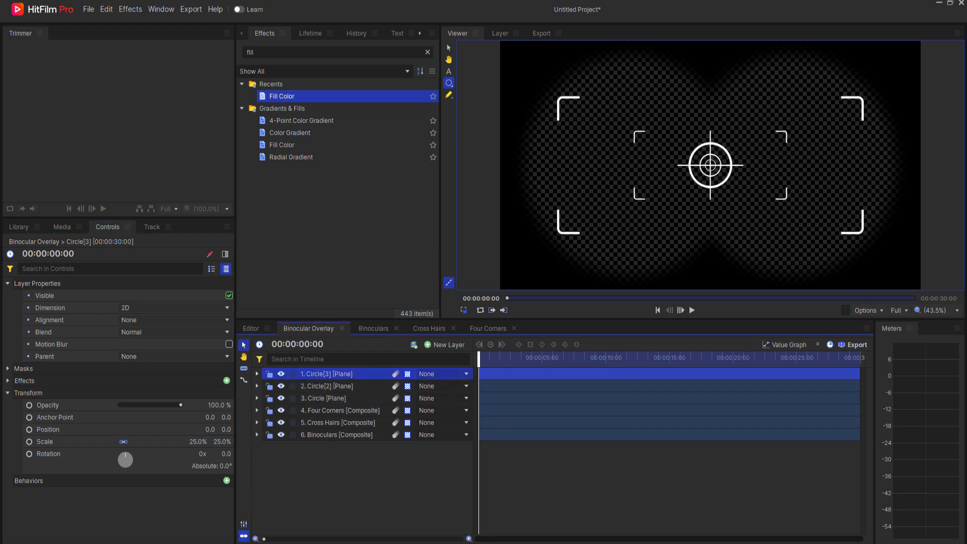
pyautogui.click(257, 375)
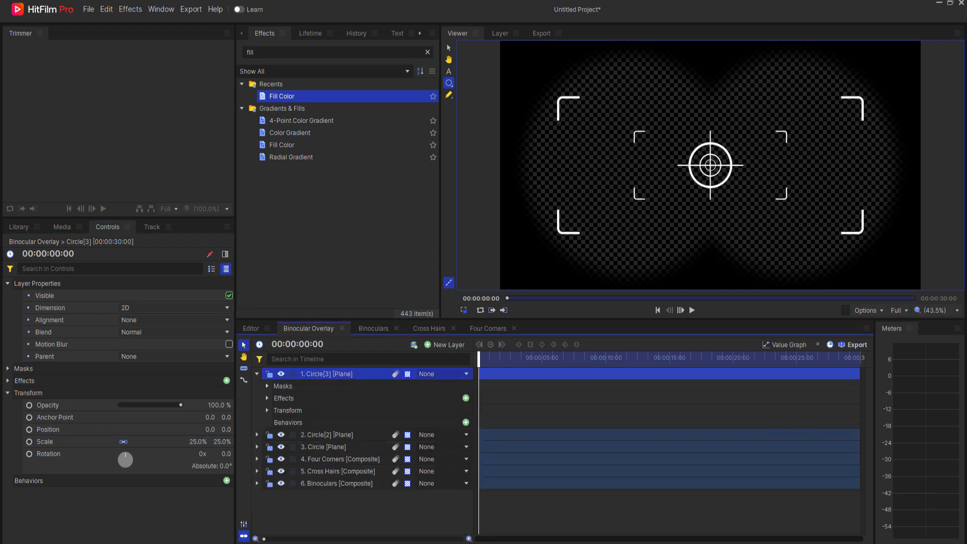
pyautogui.click(267, 386)
pyautogui.click(289, 411)
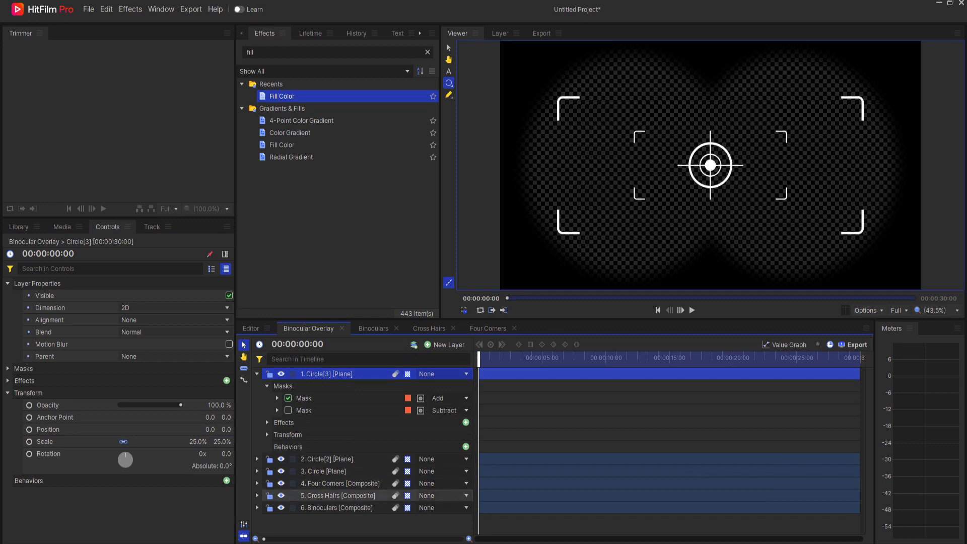
pyautogui.click(348, 525)
pyautogui.click(257, 374)
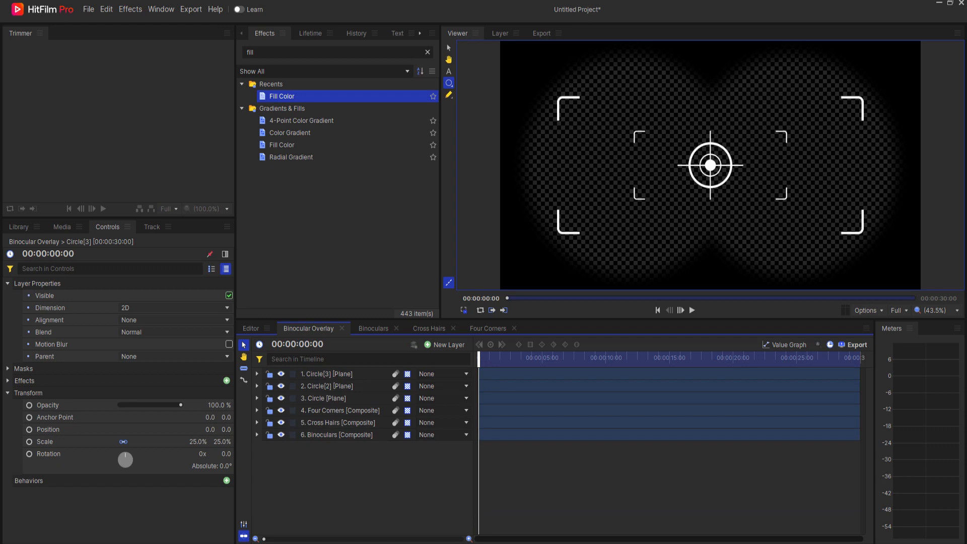
# Combine the three circle plane layers into a composite shot named Circles and return to the Binocular Overlay timeline.
pyautogui.click(332, 398)
pyautogui.keyDown('shift'); pyautogui.click(332, 374); pyautogui.keyUp('shift')
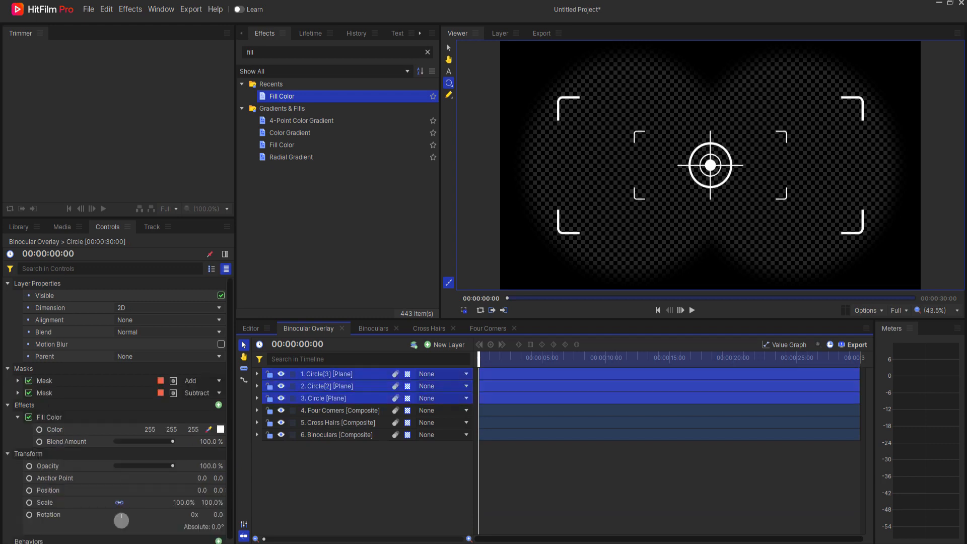
pyautogui.rightClick(332, 374)
pyautogui.click(352, 243)
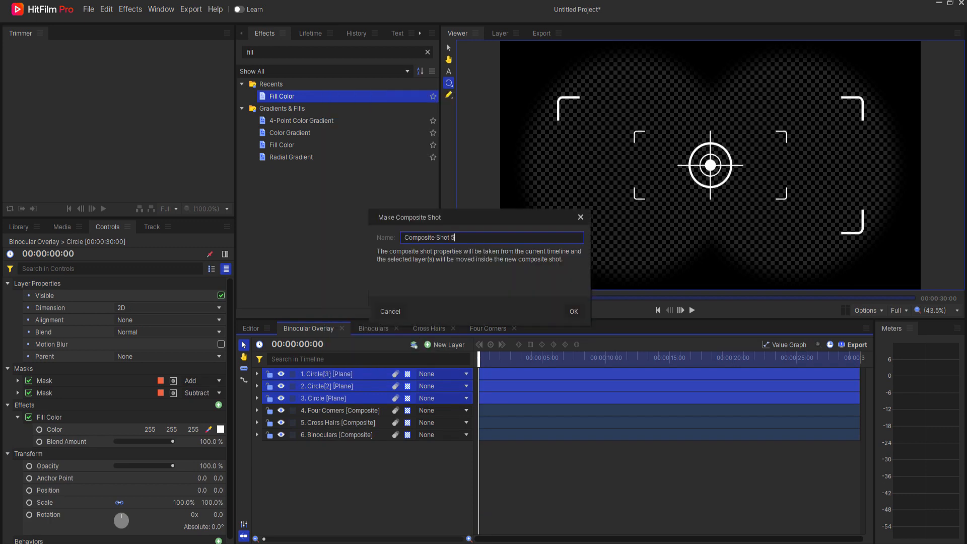
pyautogui.moveTo(456, 237); pyautogui.dragTo(403, 238)
pyautogui.write('Circles')
pyautogui.click(573, 311)
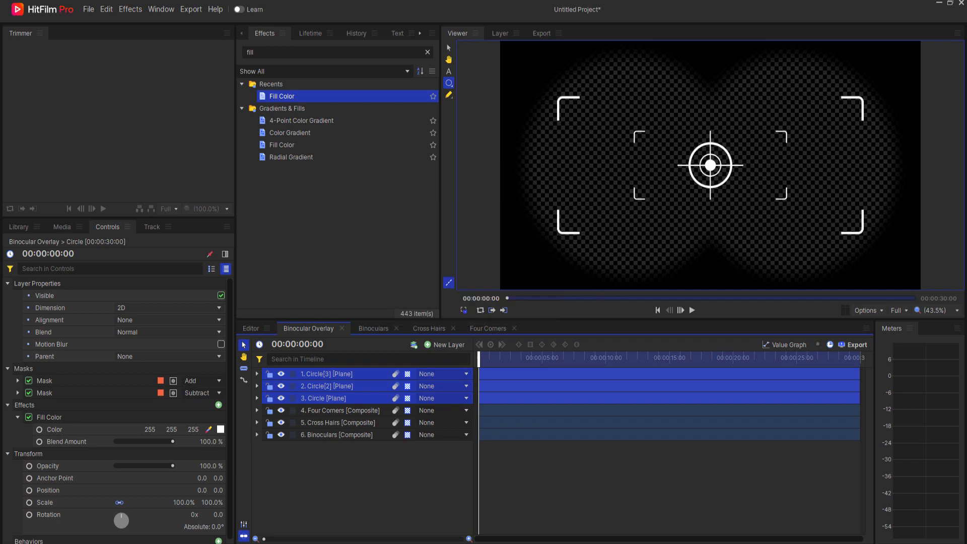
pyautogui.click(314, 328)
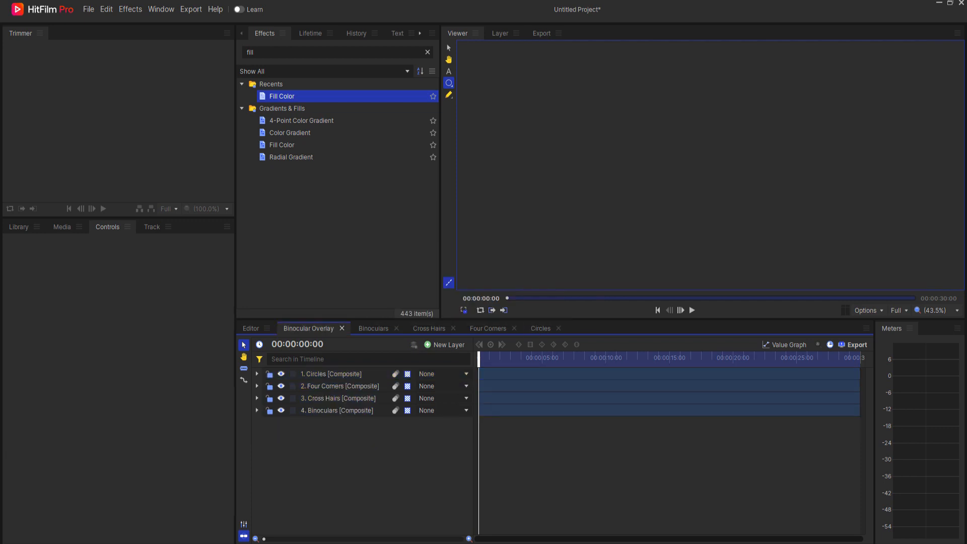
# Move the Circle plane into the Planes folder and the Circles composite shot into the Comps folder of the project media.
pyautogui.click(63, 228)
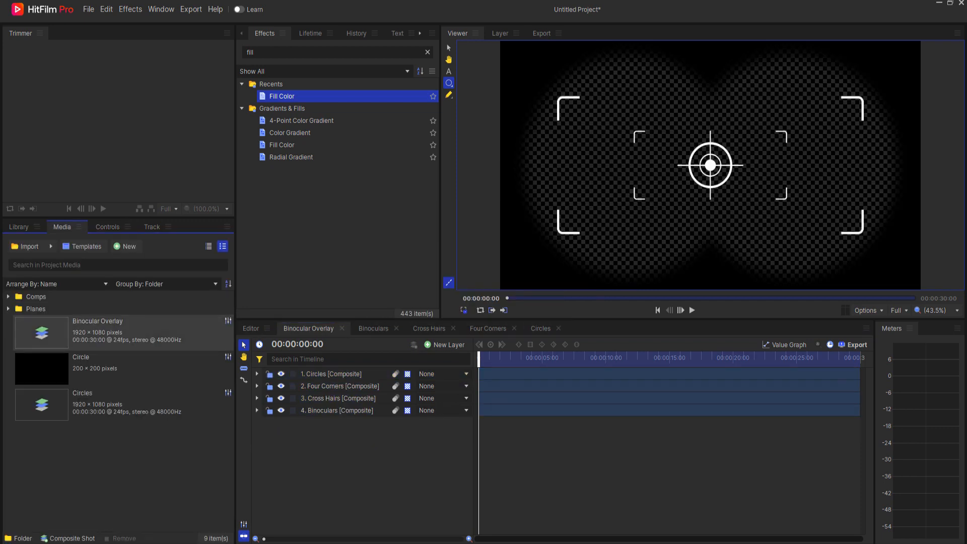
pyautogui.click(101, 332)
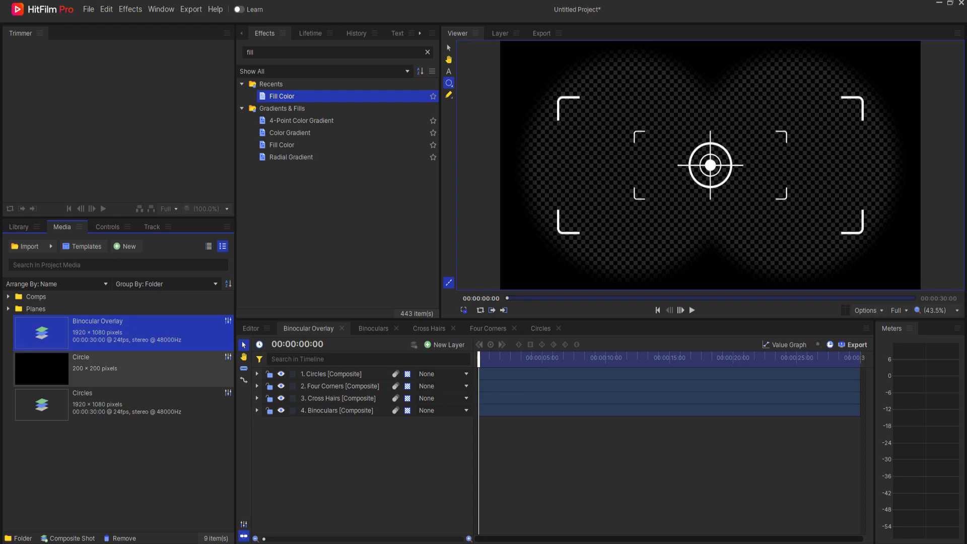
pyautogui.moveTo(83, 366); pyautogui.dragTo(38, 309)
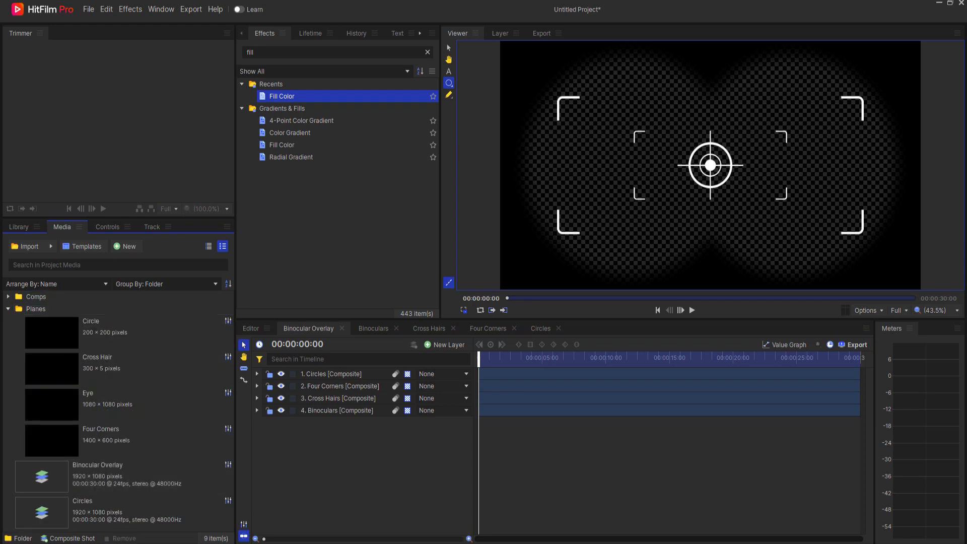
pyautogui.click(8, 309)
pyautogui.moveTo(83, 368); pyautogui.dragTo(40, 297)
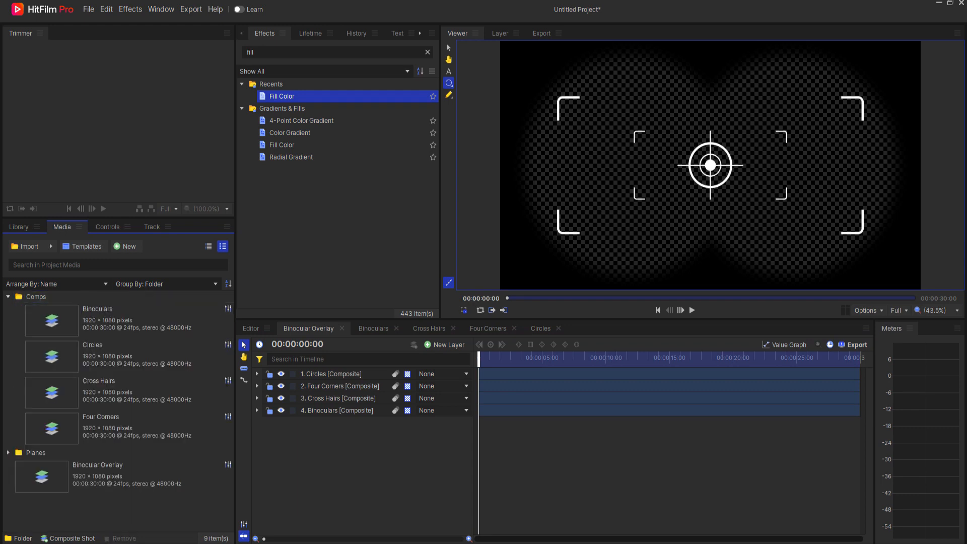
pyautogui.click(8, 297)
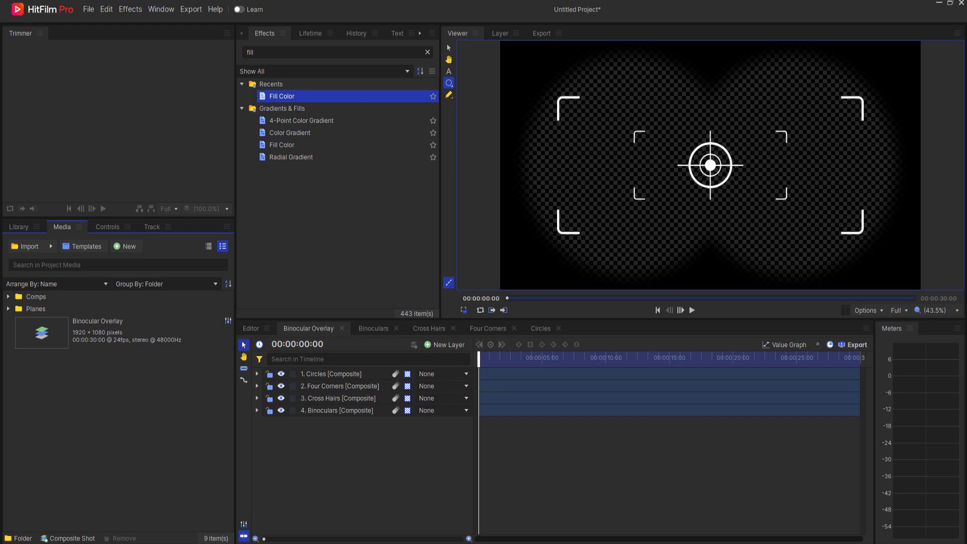
# Check the binocular reference image, then create a black plane named Grid matching the timeline's 1920 × 1080 size.
pyautogui.click(652, 542)
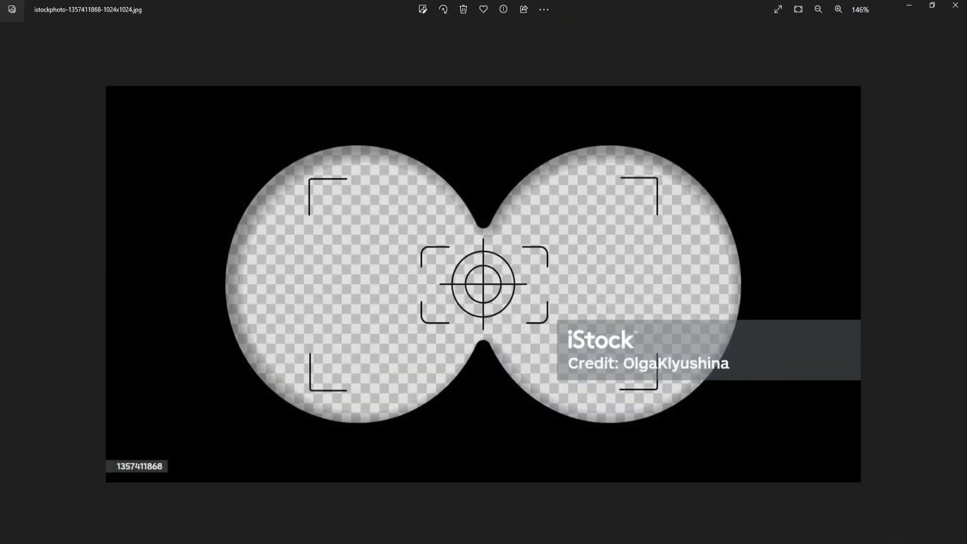
pyautogui.click(652, 542)
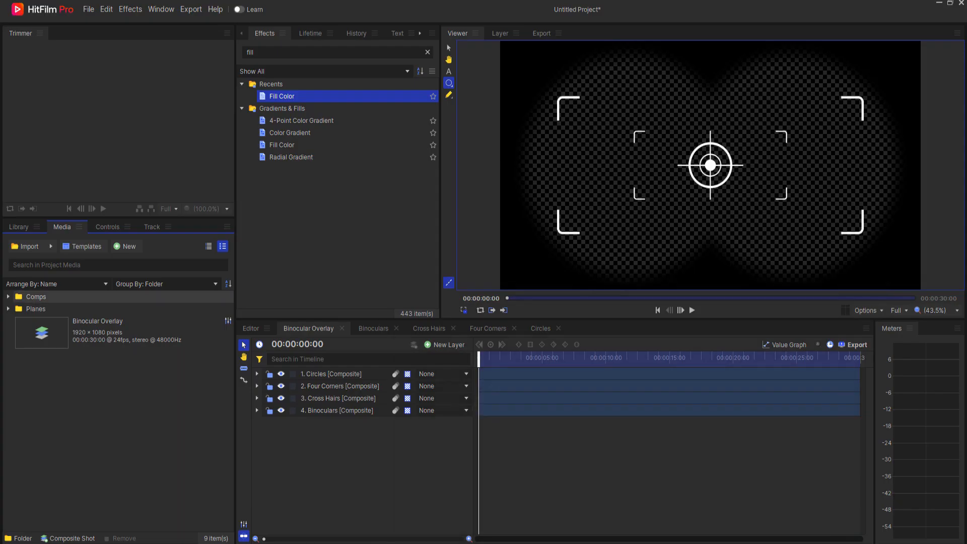
pyautogui.click(444, 345)
pyautogui.click(440, 357)
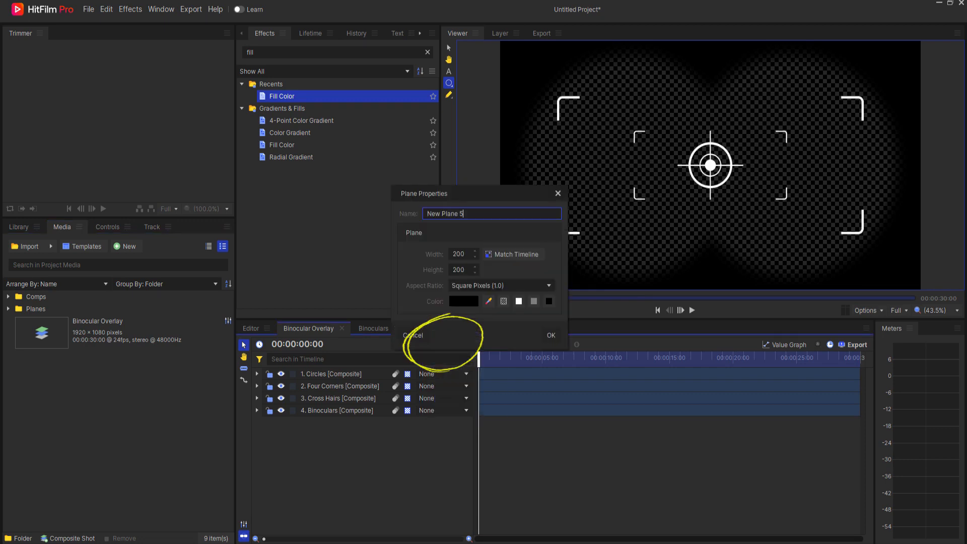
pyautogui.click(513, 254)
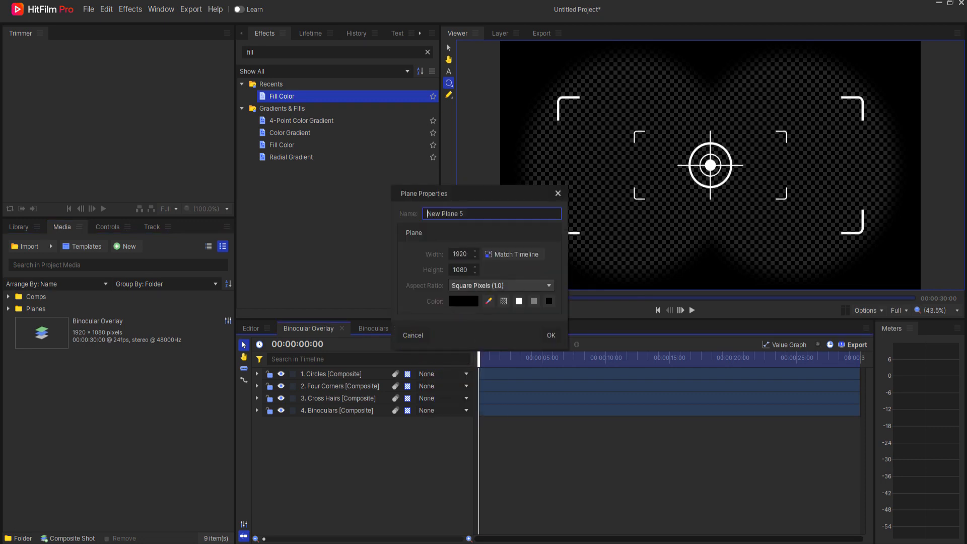
pyautogui.moveTo(465, 214); pyautogui.dragTo(426, 214)
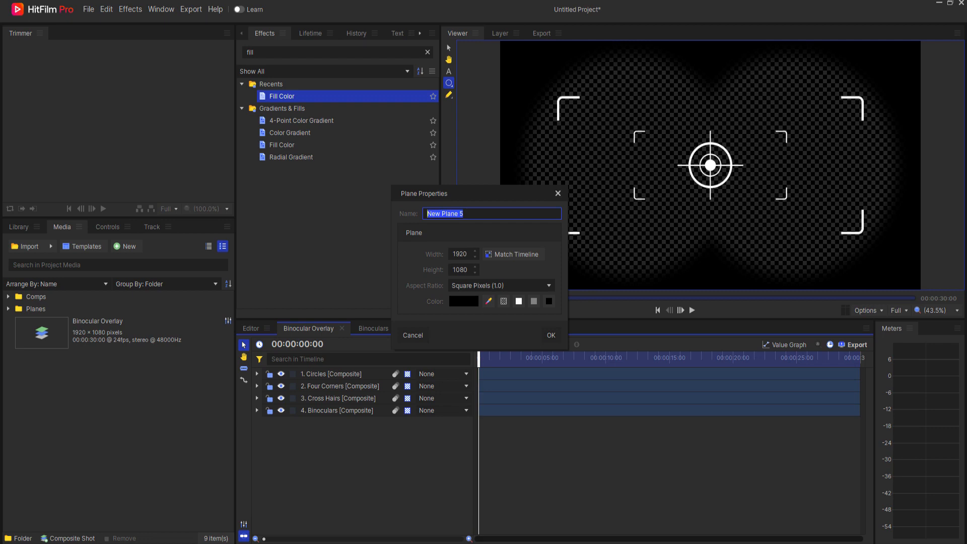
pyautogui.write('Grid')
pyautogui.click(551, 335)
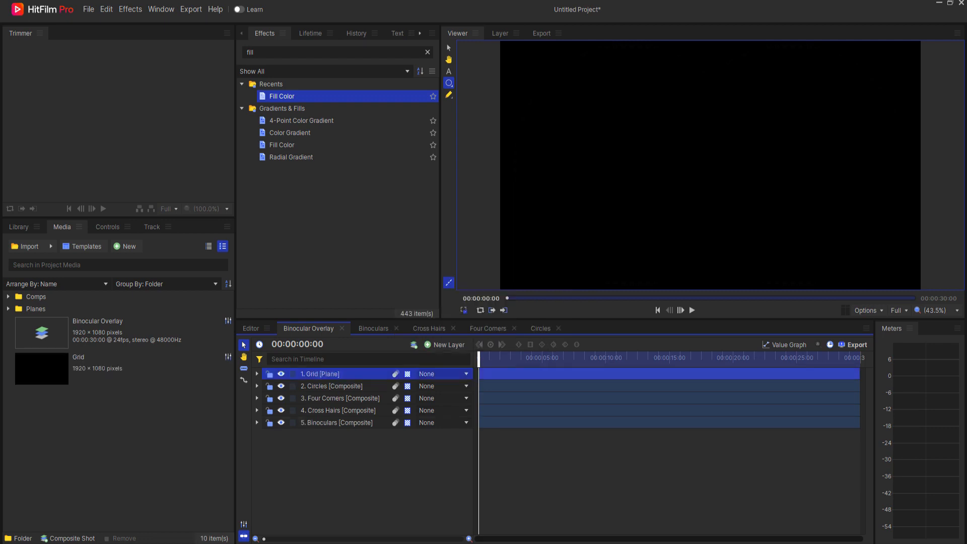
# Apply the Grid effect to the Grid plane and place its layer beneath the Binoculars composite.
pyautogui.moveTo(258, 52); pyautogui.dragTo(245, 53)
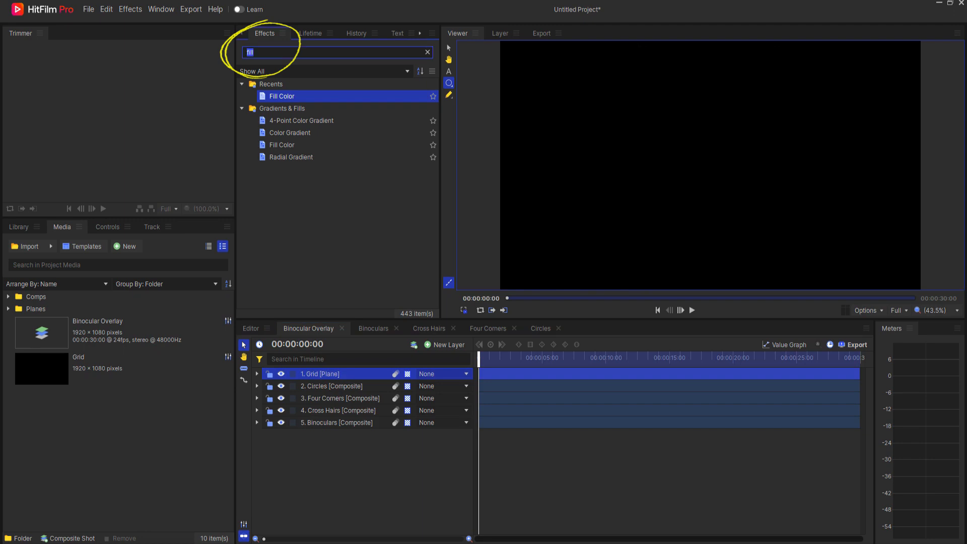
pyautogui.write('grid')
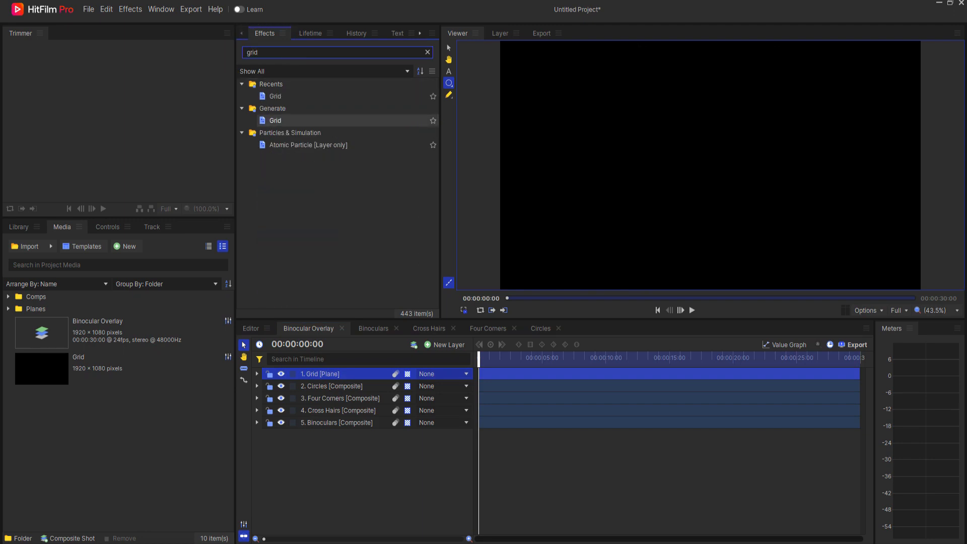
pyautogui.doubleClick(275, 120)
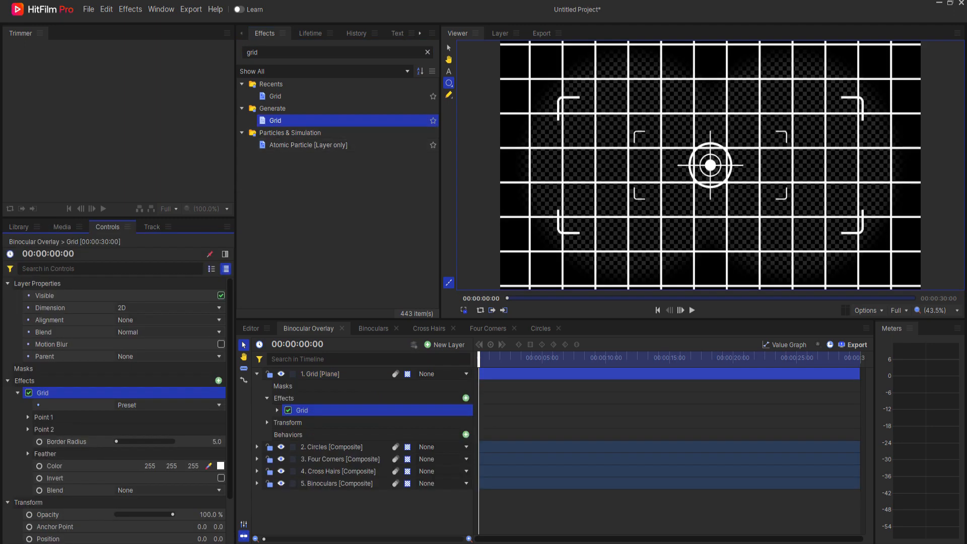
pyautogui.click(256, 374)
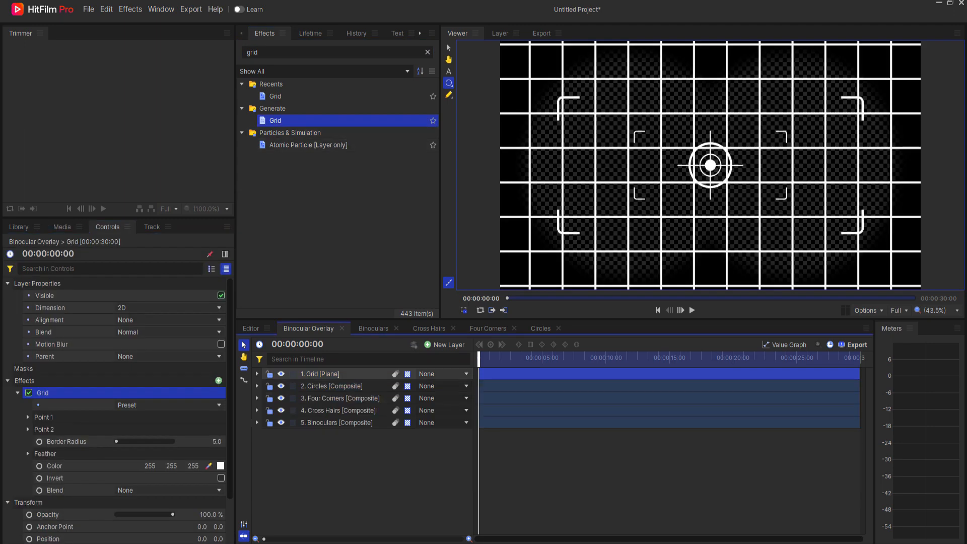
pyautogui.moveTo(320, 374); pyautogui.dragTo(321, 428)
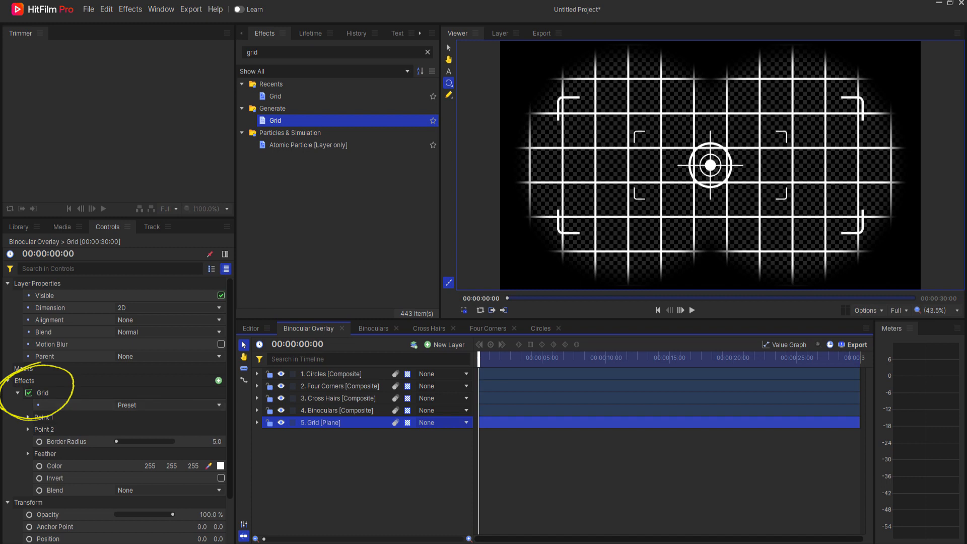
# Set the Grid effect's Point 1 position to 43.2, -90.
pyautogui.click(28, 417)
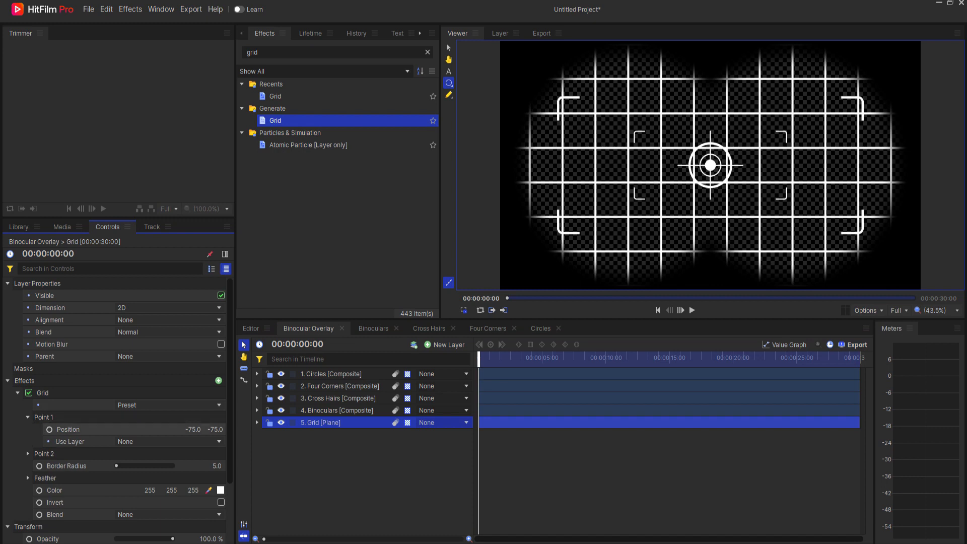
pyautogui.click(193, 430)
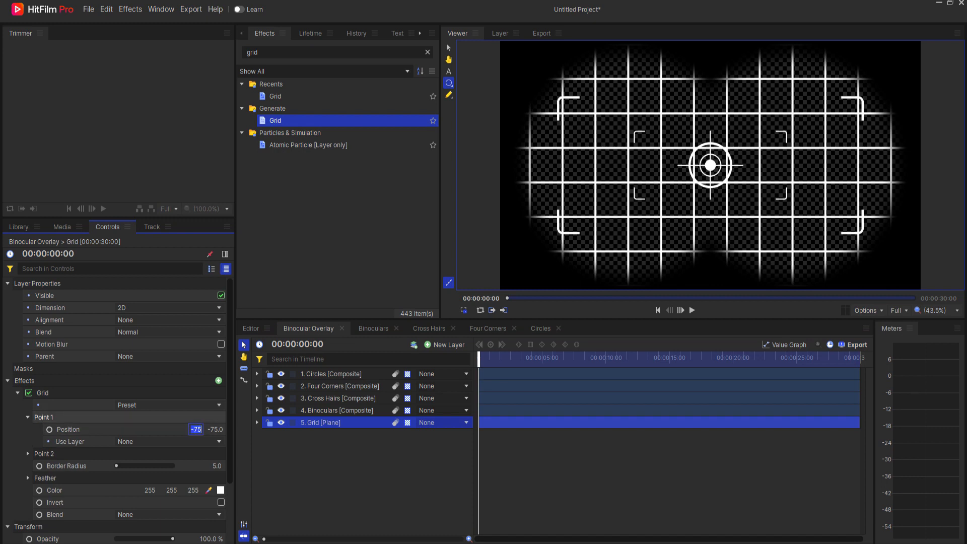
pyautogui.write('43.2')
pyautogui.press('Return')
pyautogui.press('Tab')
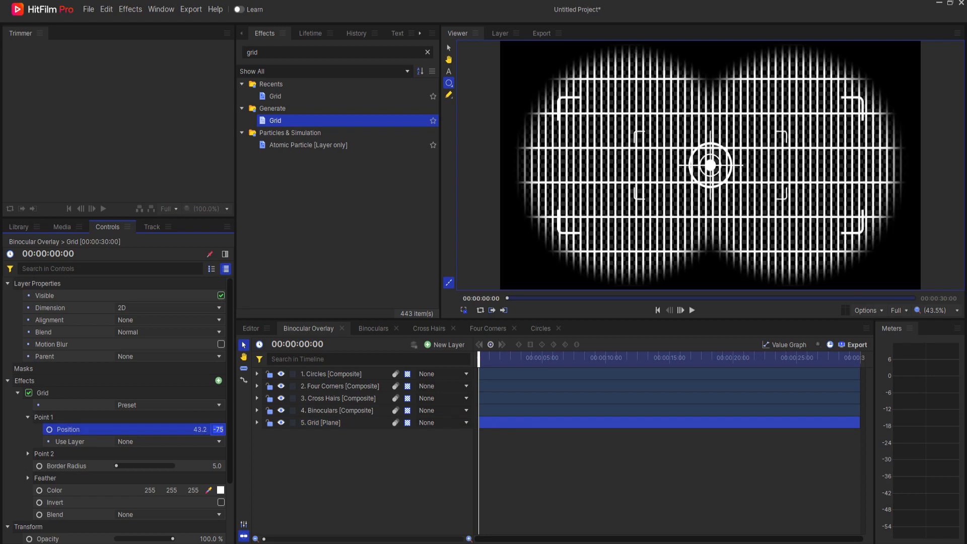
pyautogui.write('-90')
pyautogui.press('Return')
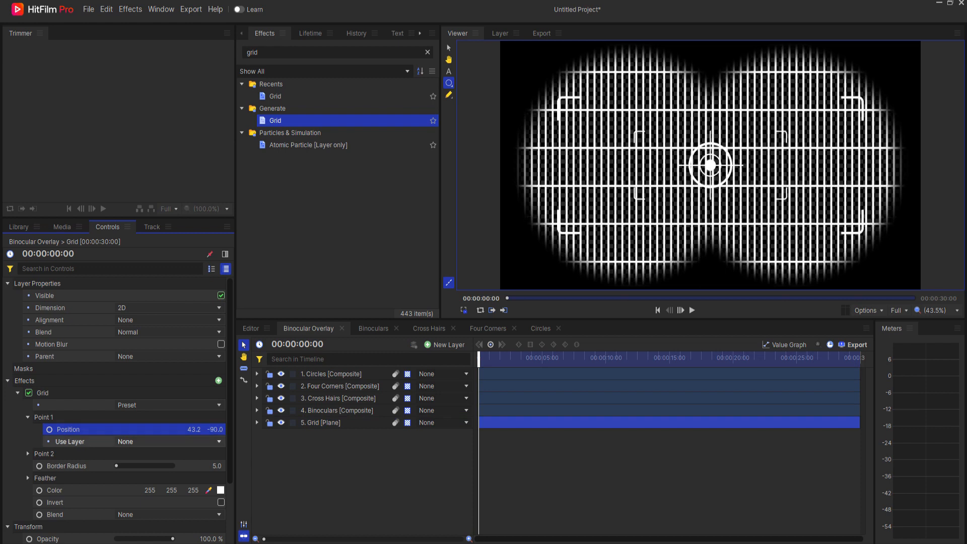
# Set the Grid effect's Border Radius to 2.
pyautogui.click(216, 466)
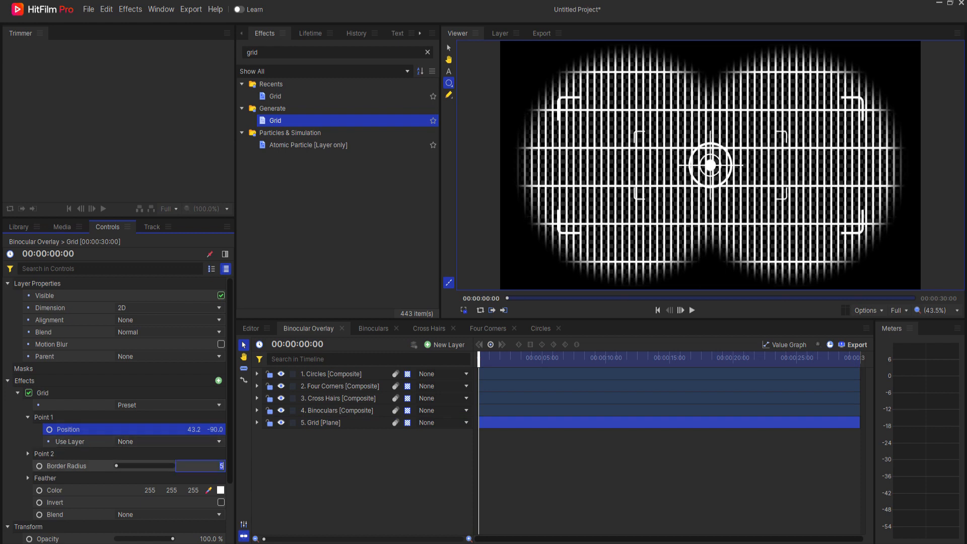
pyautogui.write('2')
pyautogui.press('Return')
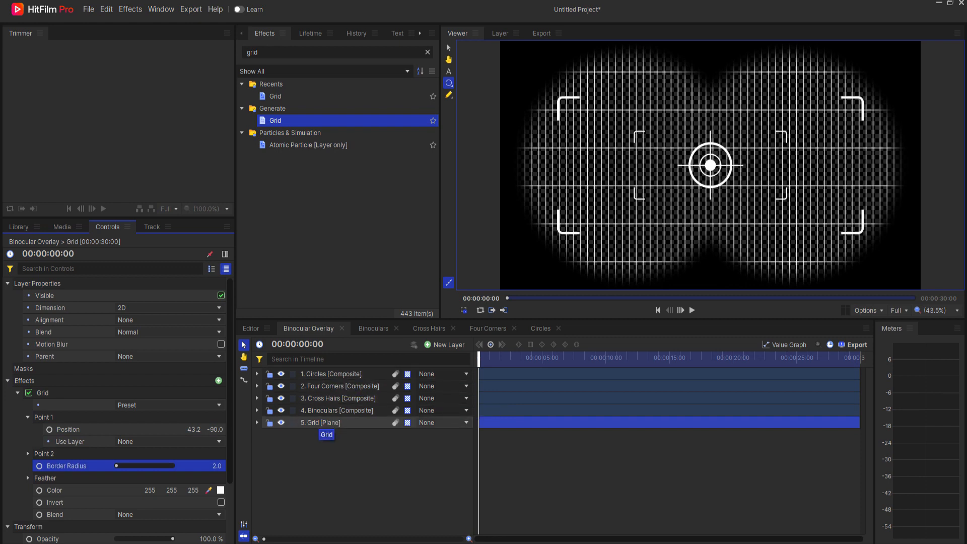
# Make the Grid plane a composite shot named Grid, using current timeline properties and moving its effects with the layer.
pyautogui.rightClick(322, 423)
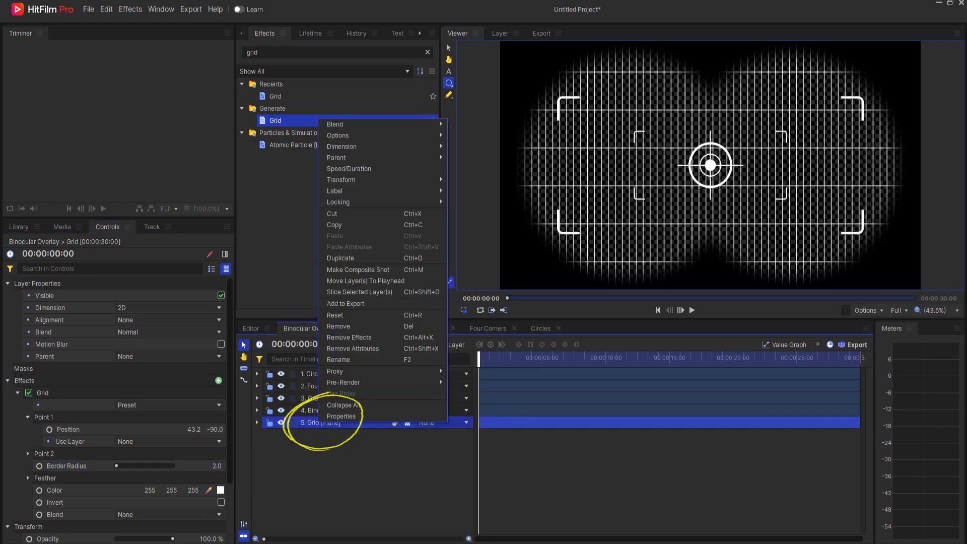
pyautogui.click(358, 269)
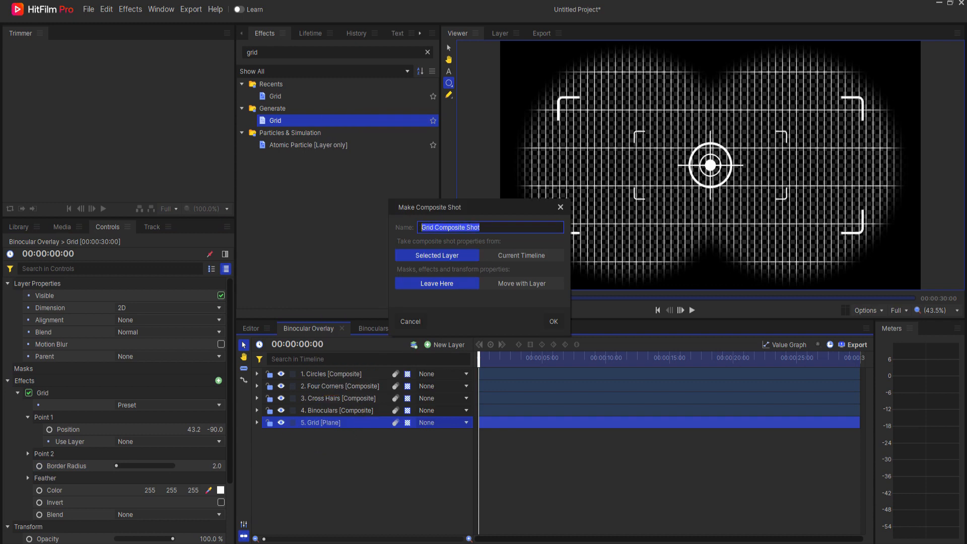
pyautogui.write('Grid')
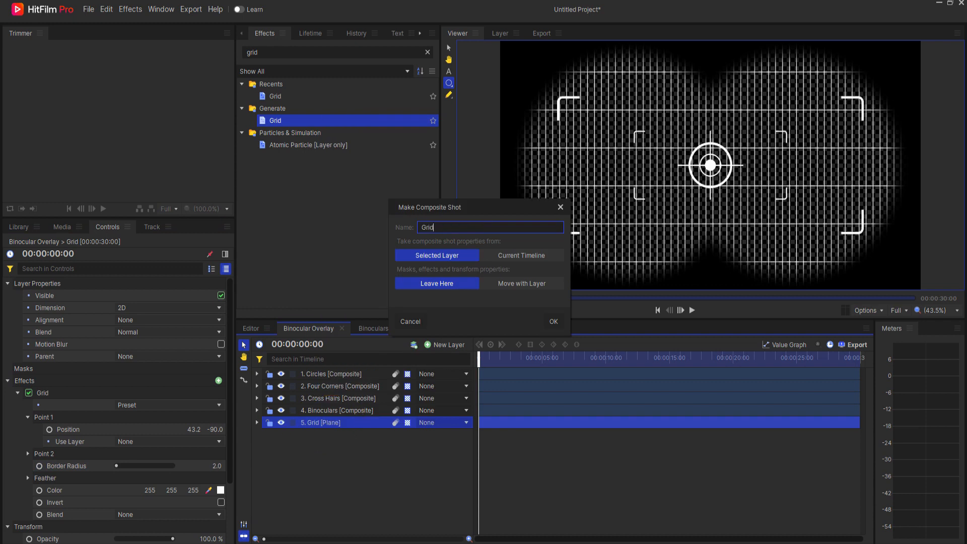
pyautogui.click(522, 255)
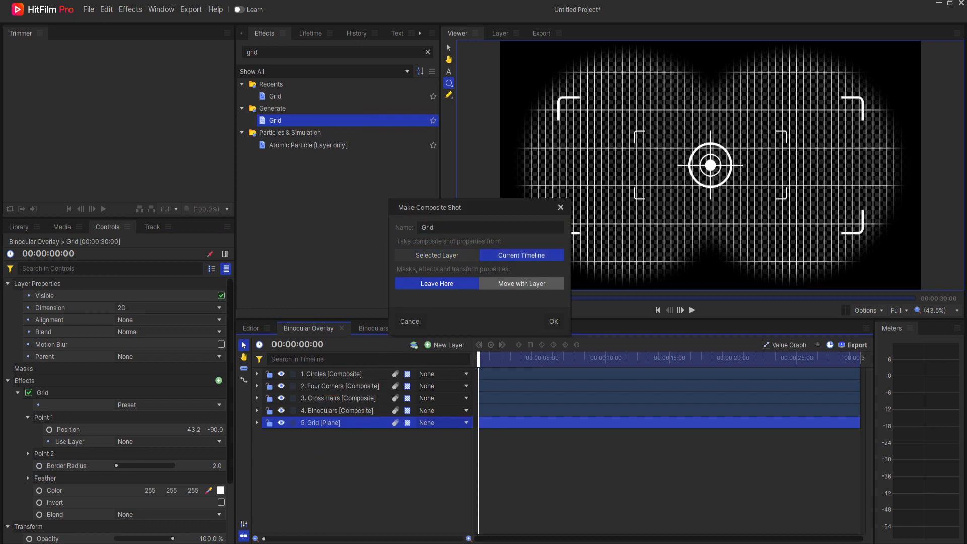
pyautogui.click(522, 284)
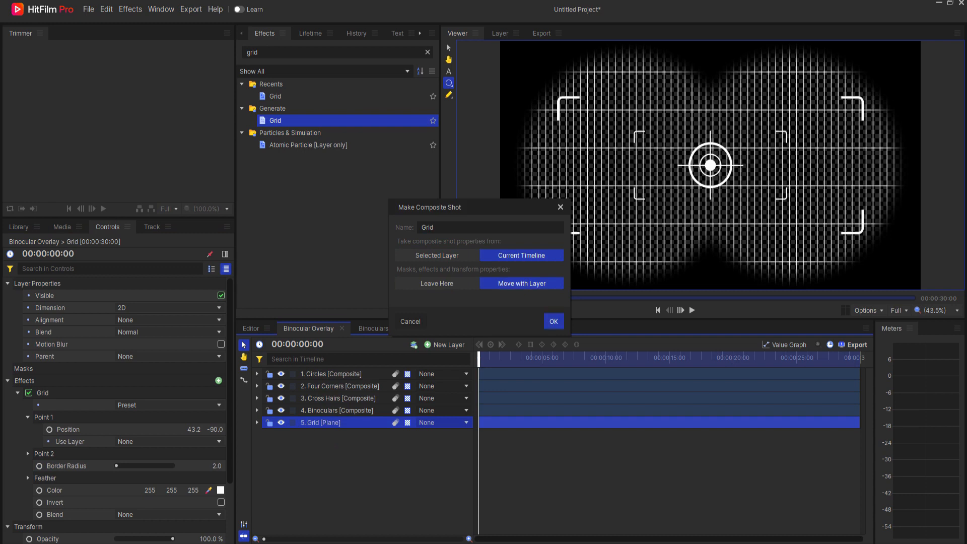
pyautogui.press('Return')
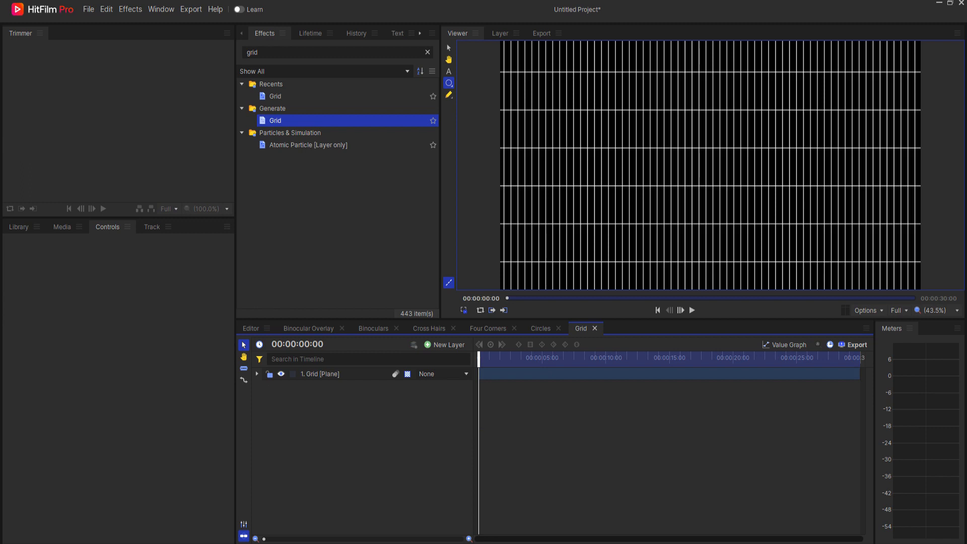
# Move the Grid composite shot into the Comps folder and the Grid plane into the Planes folder, collapsing both folders.
pyautogui.click(62, 227)
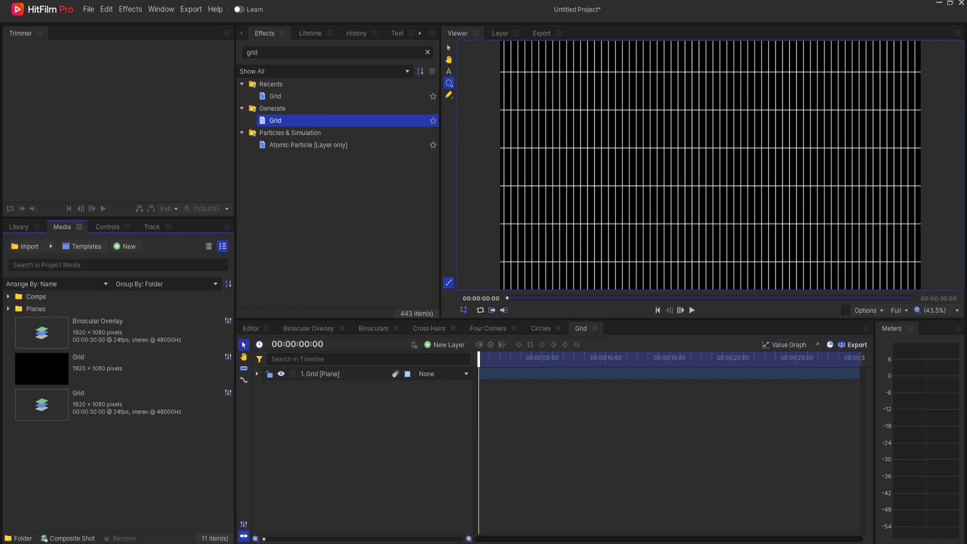
pyautogui.moveTo(79, 404); pyautogui.dragTo(45, 297)
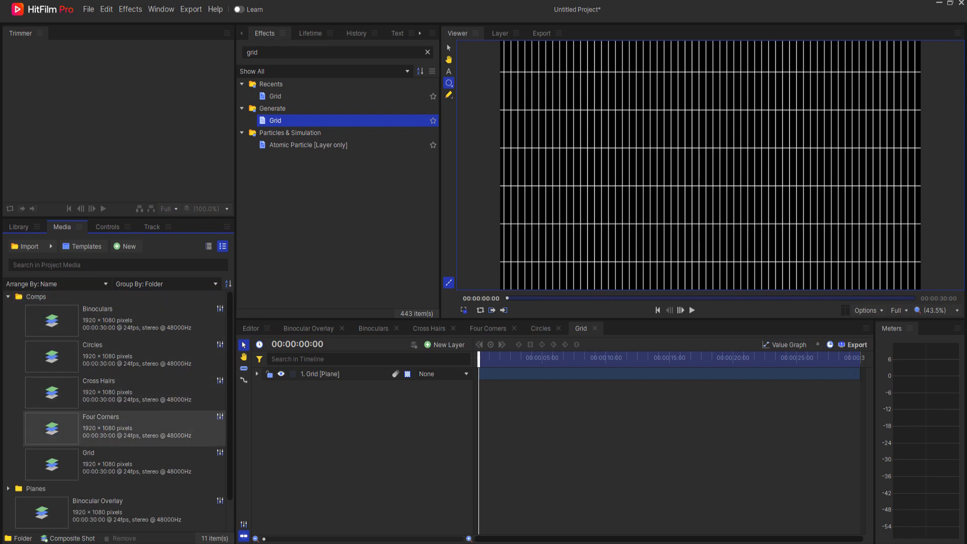
pyautogui.click(8, 297)
pyautogui.moveTo(78, 363); pyautogui.dragTo(41, 309)
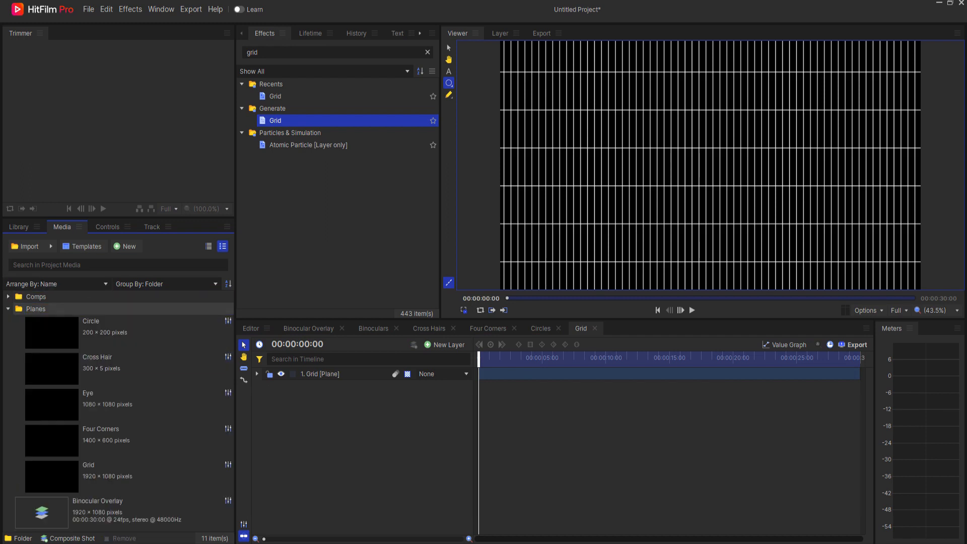
pyautogui.click(8, 309)
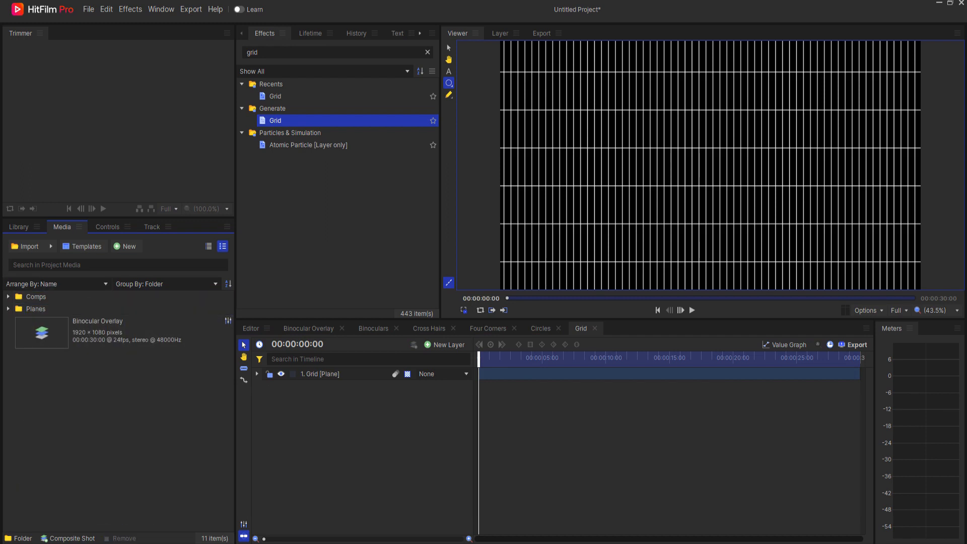
# Place the Grid composite topmost in the Binocular Overlay timeline and draw a thin rectangle mask along one horizontal grid line, centred about -7, -250.
pyautogui.click(322, 328)
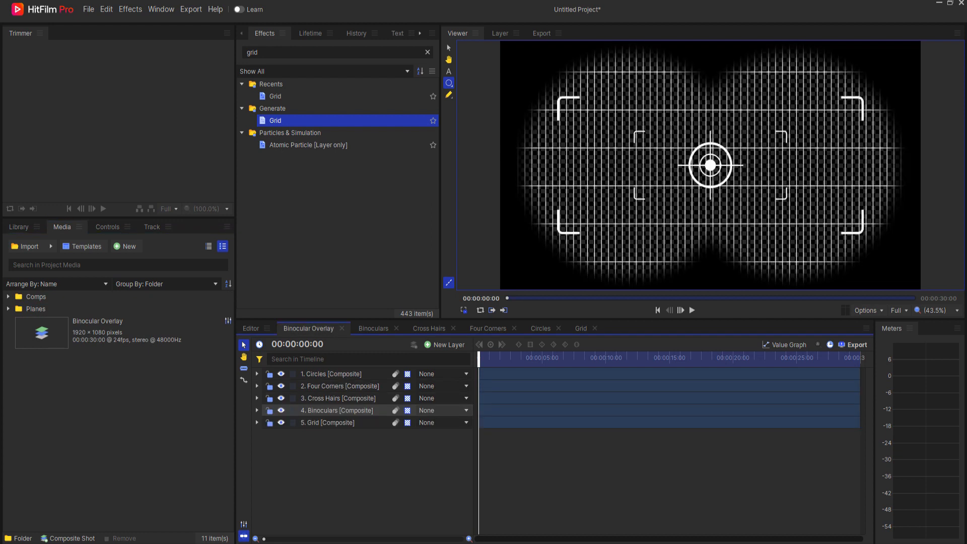
pyautogui.moveTo(327, 422); pyautogui.dragTo(328, 369)
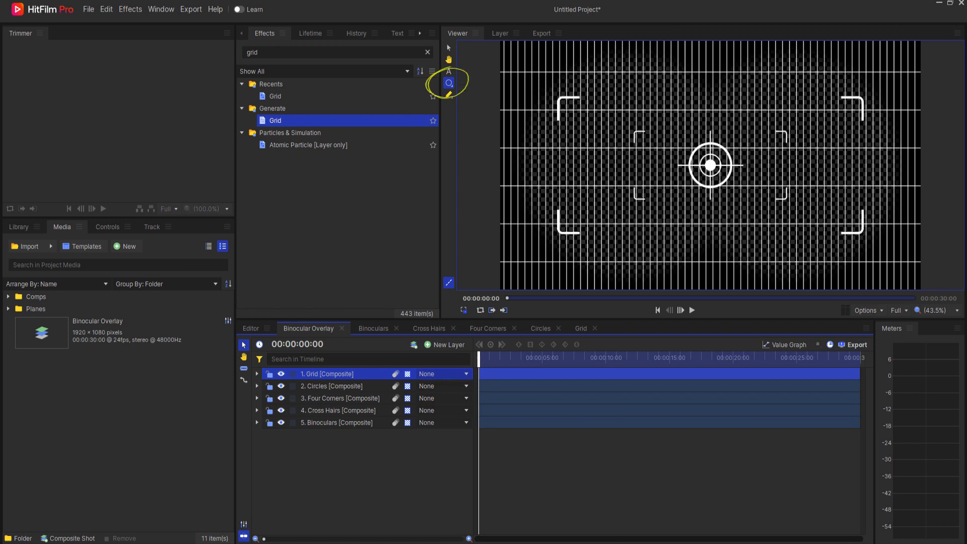
pyautogui.click(448, 83)
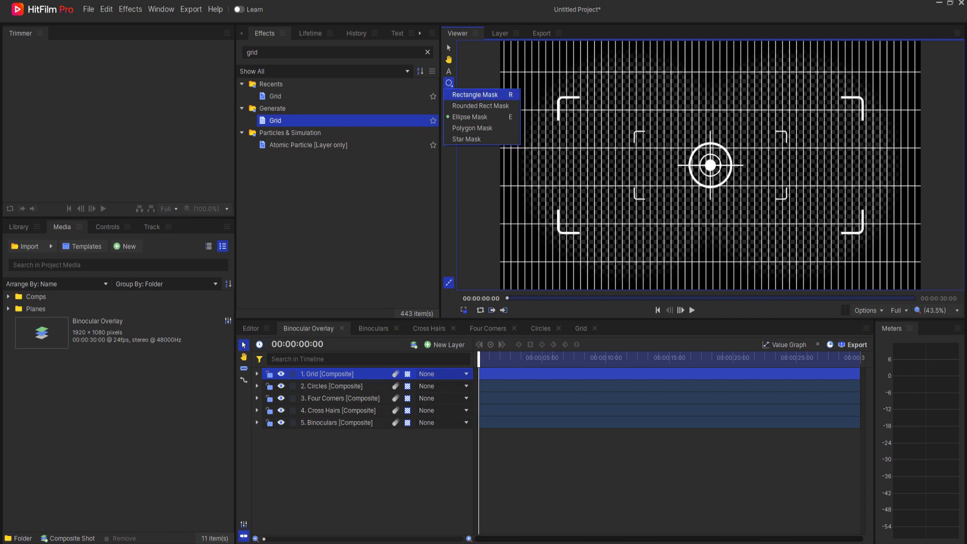
pyautogui.click(475, 95)
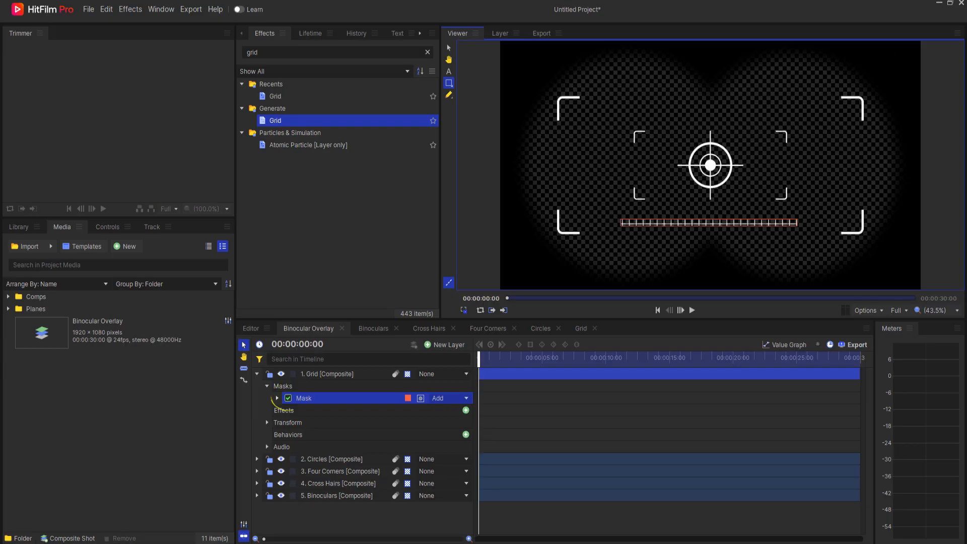
# Reset the Grid mask's anchor point and position to 0, 0.
pyautogui.click(287, 422)
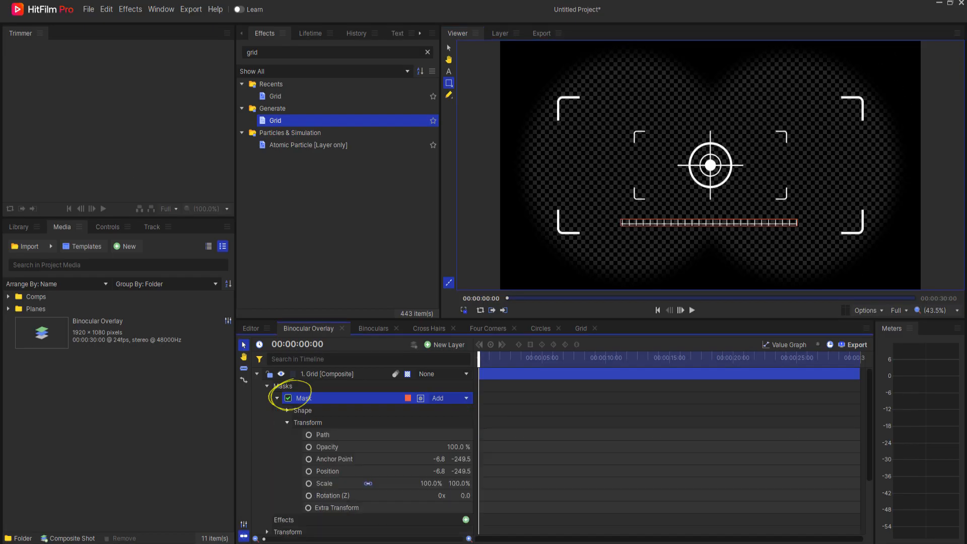
pyautogui.click(333, 458)
pyautogui.rightClick(342, 459)
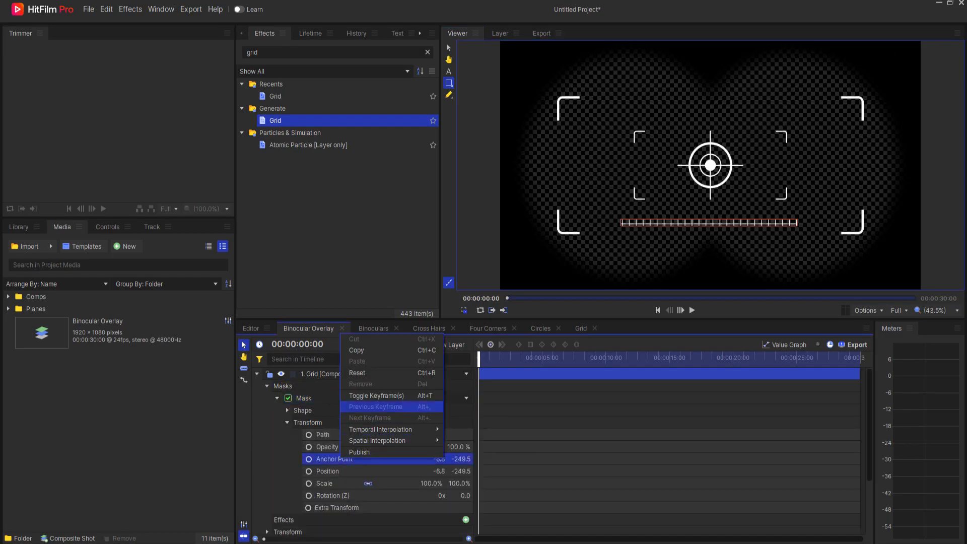
pyautogui.click(357, 373)
pyautogui.rightClick(333, 470)
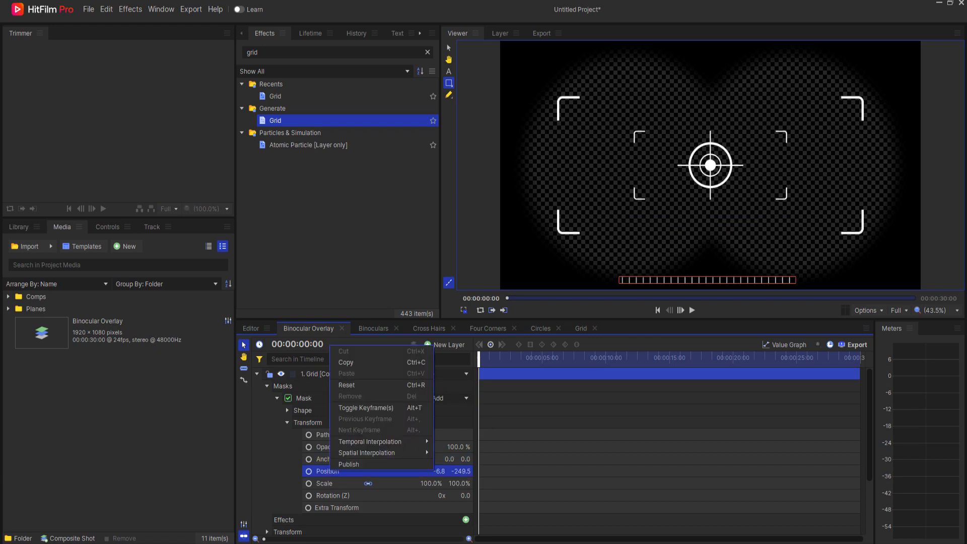
pyautogui.click(355, 385)
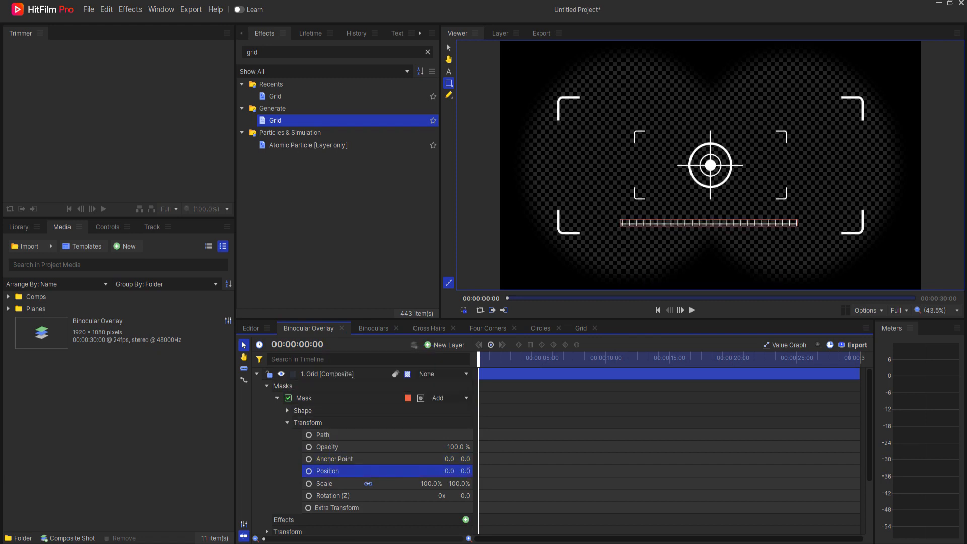
# Pull the left edge of the Grid mask in to the first vertical tick, giving about 98.3% horizontal scale.
pyautogui.scroll(2, 662, 230)
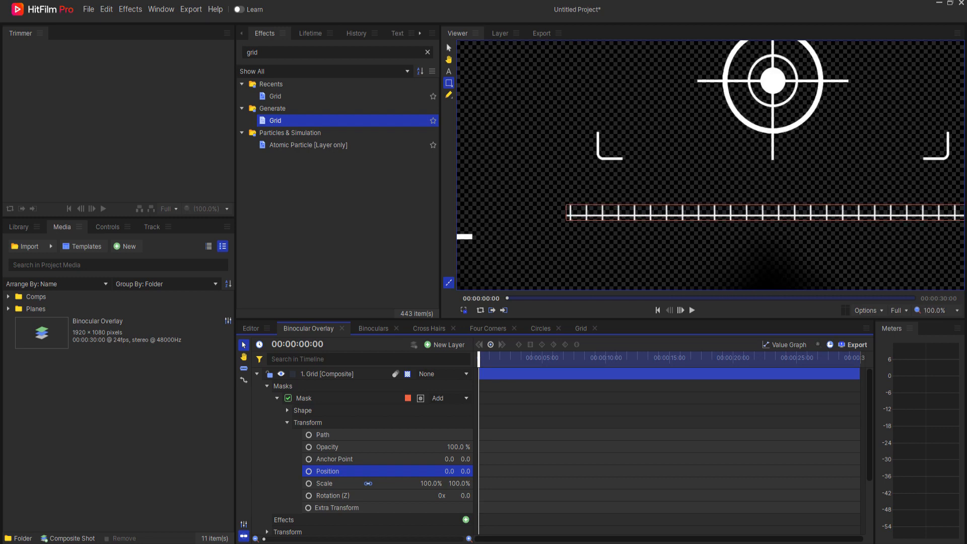
pyautogui.click(448, 48)
pyautogui.scroll(3, 575, 221)
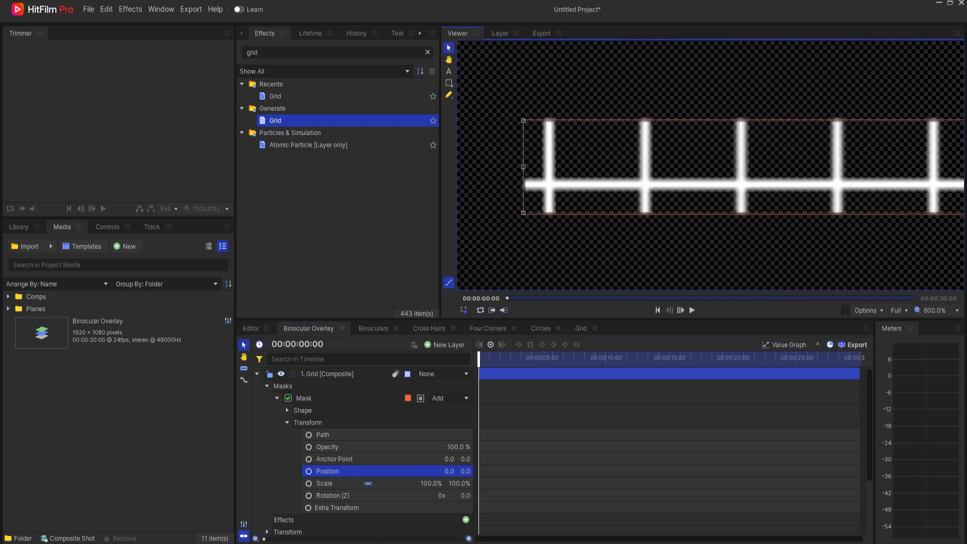
pyautogui.moveTo(523, 167); pyautogui.dragTo(544, 167)
pyautogui.scroll(-4, 848, 257)
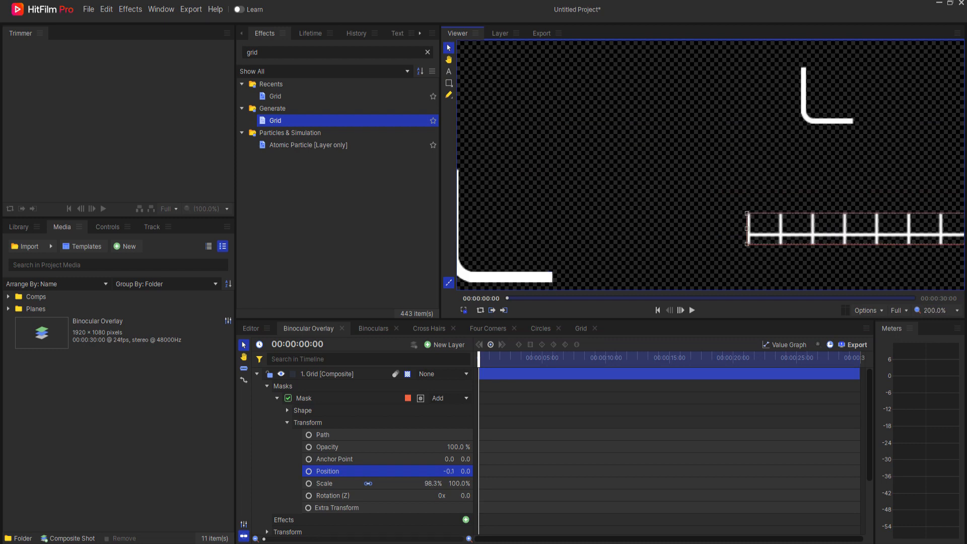
# Raise the Grid mask's bottom edge to the horizontal line so the ticks only point upward, giving about 48.7% vertical scale.
pyautogui.press('h')
pyautogui.moveTo(848, 257); pyautogui.dragTo(298, 223)
pyautogui.moveTo(594, 210); pyautogui.dragTo(594, 202)
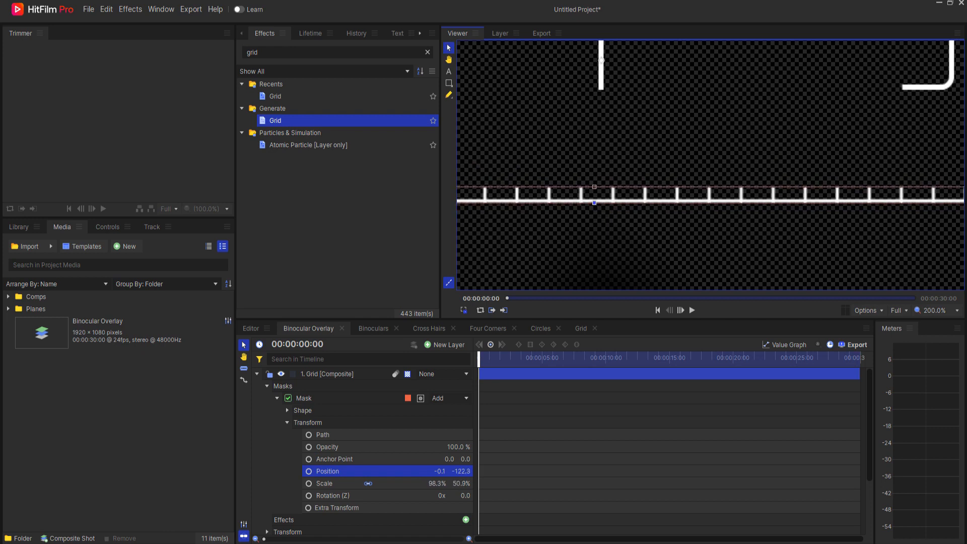
pyautogui.scroll(3, 595, 203)
pyautogui.moveTo(586, 200); pyautogui.dragTo(586, 198)
pyautogui.scroll(-6, 585, 198)
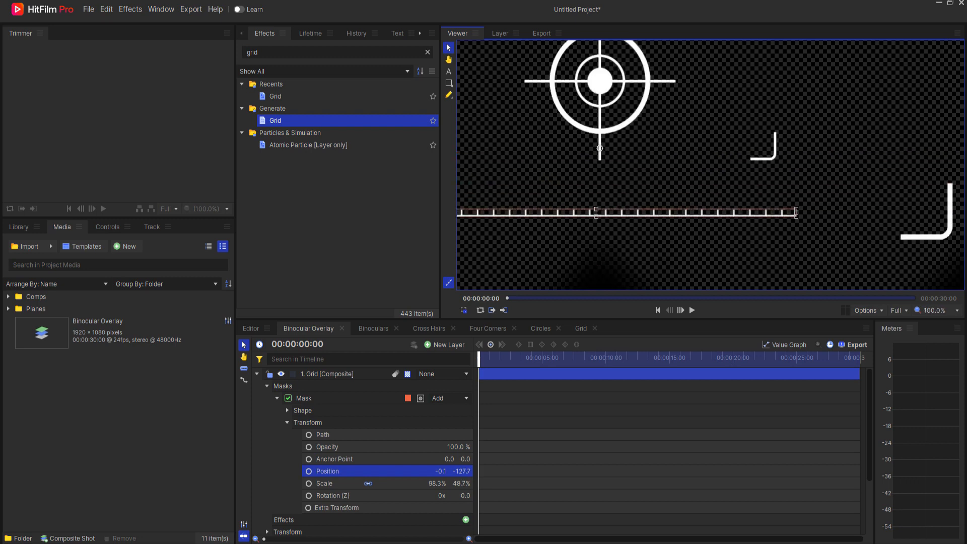
# Extend the right edge of the Grid mask slightly outward to about 98.9% horizontal scale and inspect the scale's left end.
pyautogui.scroll(4, 777, 227)
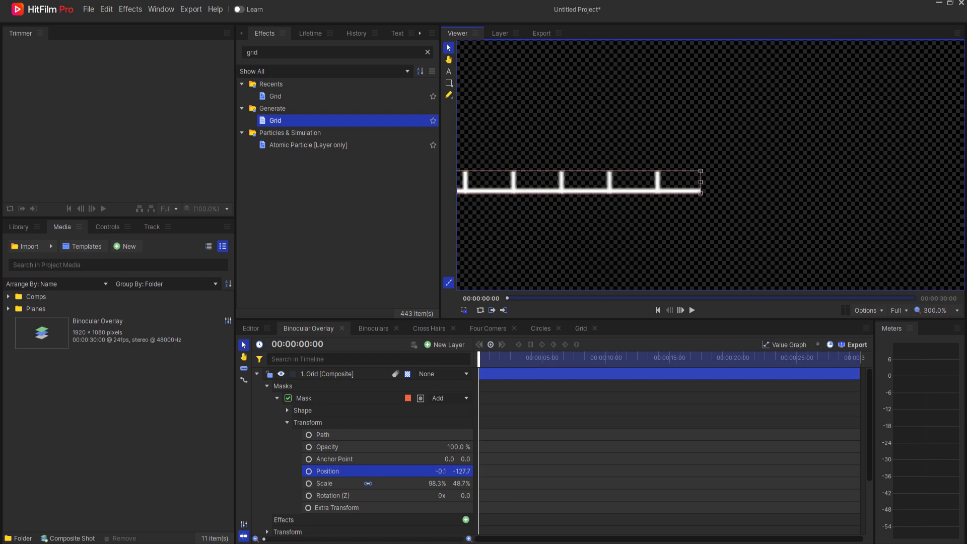
pyautogui.moveTo(701, 182); pyautogui.dragTo(705, 182)
pyautogui.moveTo(493, 202); pyautogui.dragTo(940, 201)
pyautogui.moveTo(529, 202); pyautogui.dragTo(789, 202)
pyautogui.moveTo(595, 197); pyautogui.dragTo(840, 201)
pyautogui.moveTo(680, 201); pyautogui.dragTo(552, 201)
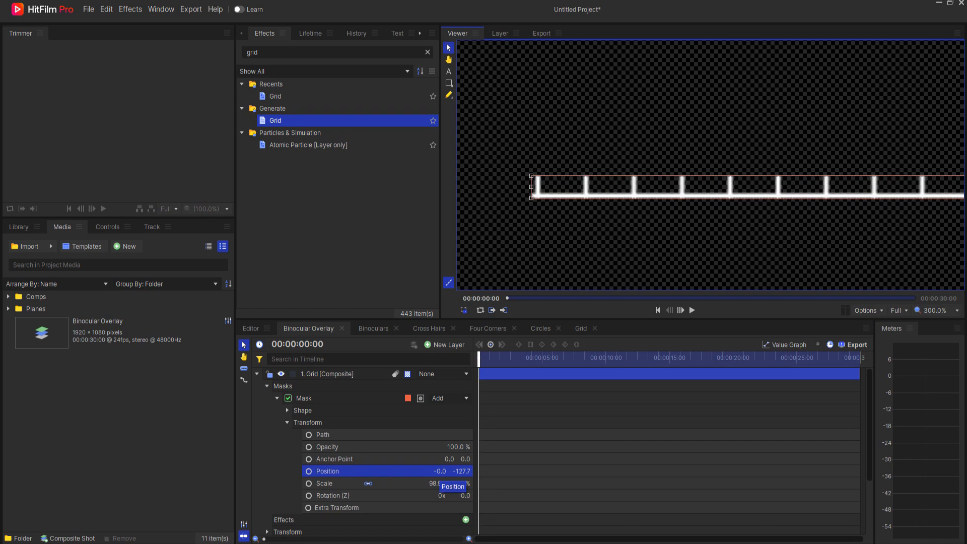
# Set the Grid mask's horizontal position to 0 and nudge it to 3.0.
pyautogui.click(437, 472)
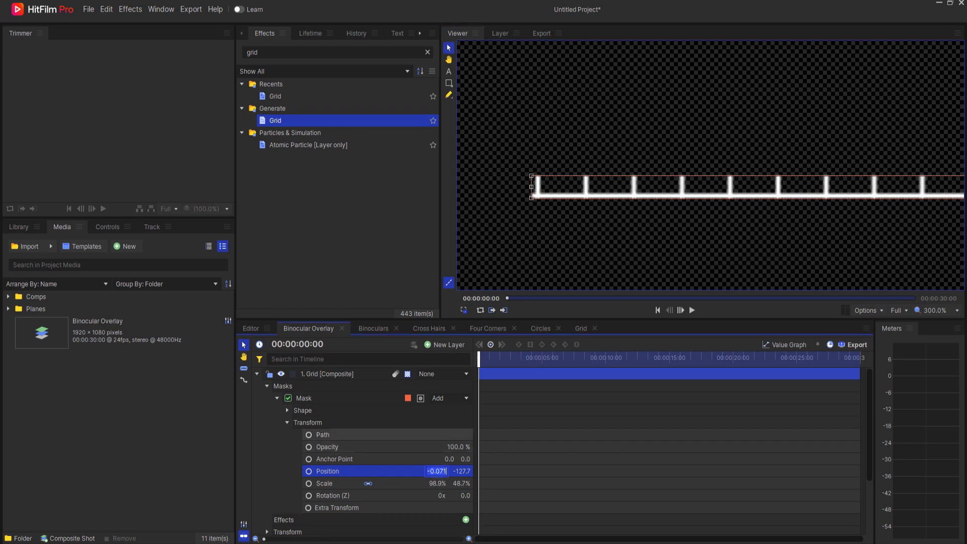
pyautogui.write('0')
pyautogui.press('Return')
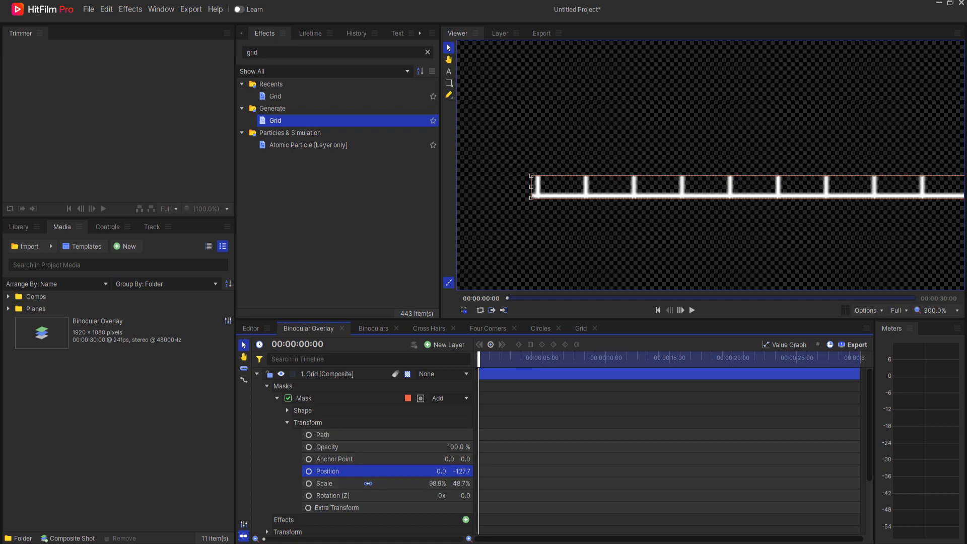
pyautogui.moveTo(442, 472); pyautogui.dragTo(443, 472)
pyautogui.scroll(-3, 841, 259)
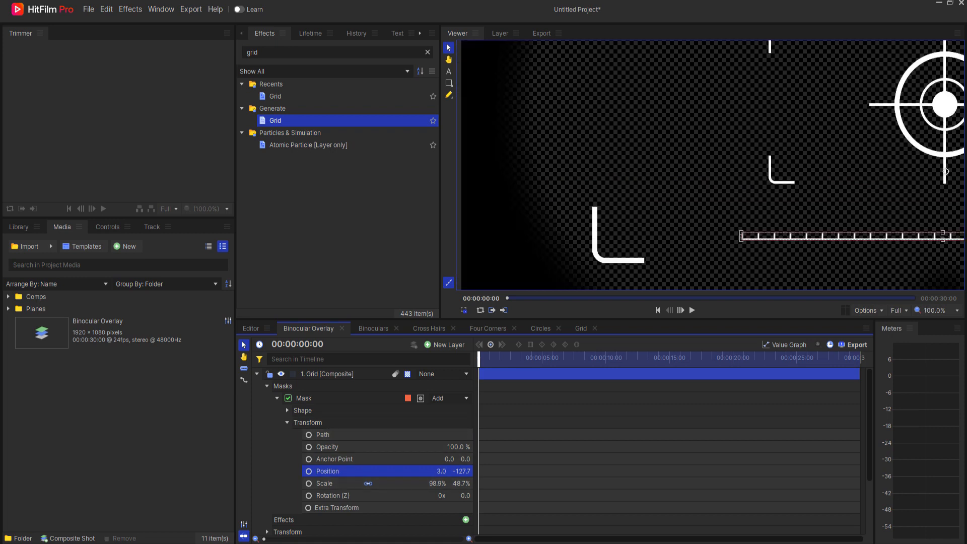
# Trim the right edge of the Grid mask to the last tick, about 98.8% horizontal scale, and collapse the Grid layer.
pyautogui.moveTo(842, 259); pyautogui.dragTo(487, 258)
pyautogui.scroll(3, 757, 246)
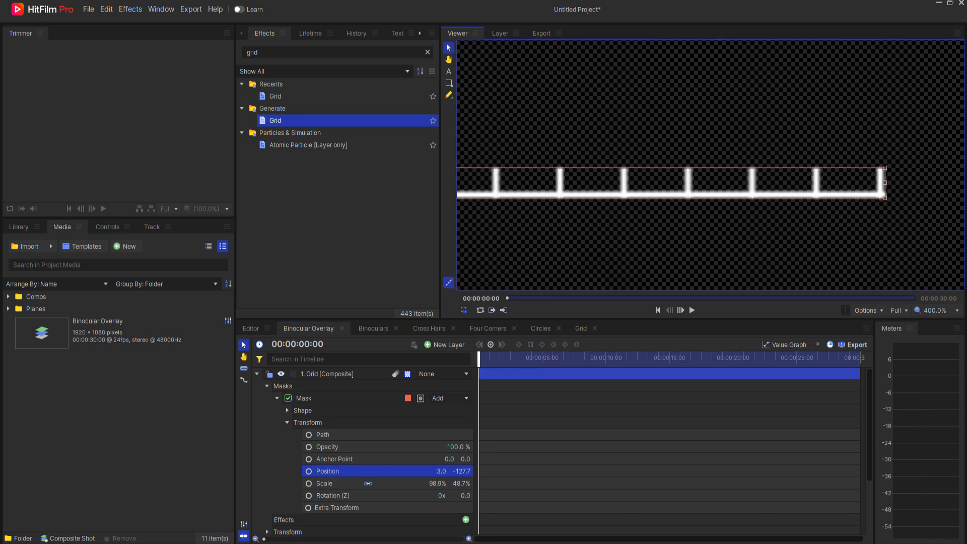
pyautogui.scroll(3, 884, 182)
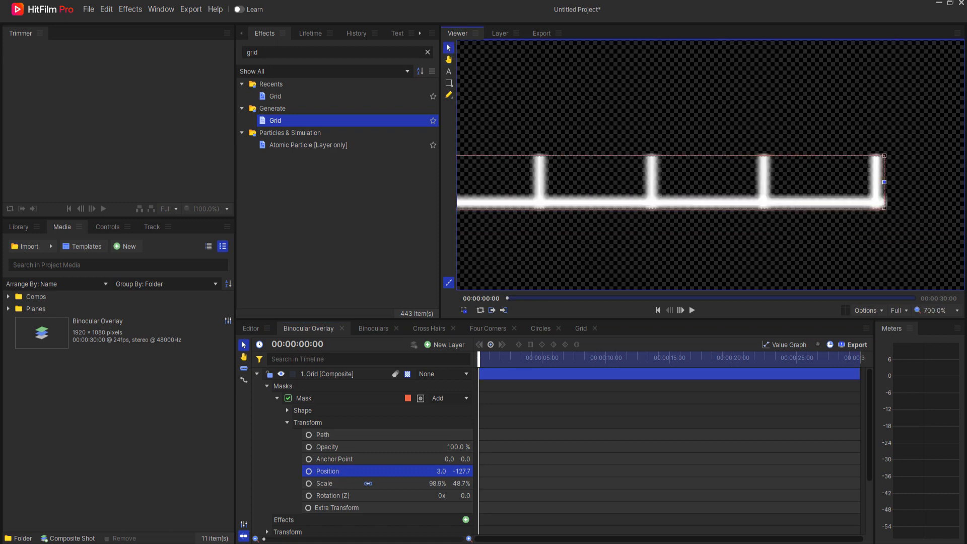
pyautogui.moveTo(885, 182); pyautogui.dragTo(883, 182)
pyautogui.scroll(-6, 883, 182)
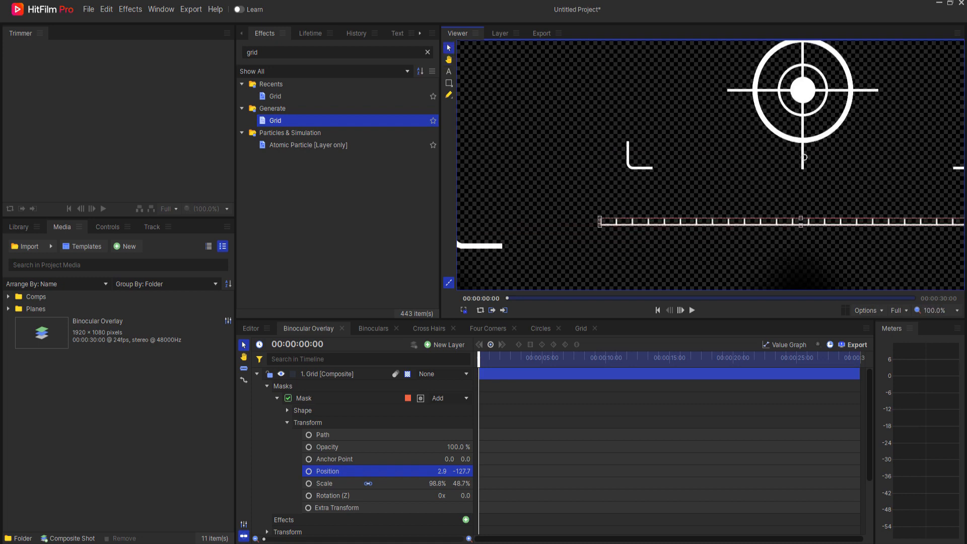
pyautogui.scroll(5, 594, 219)
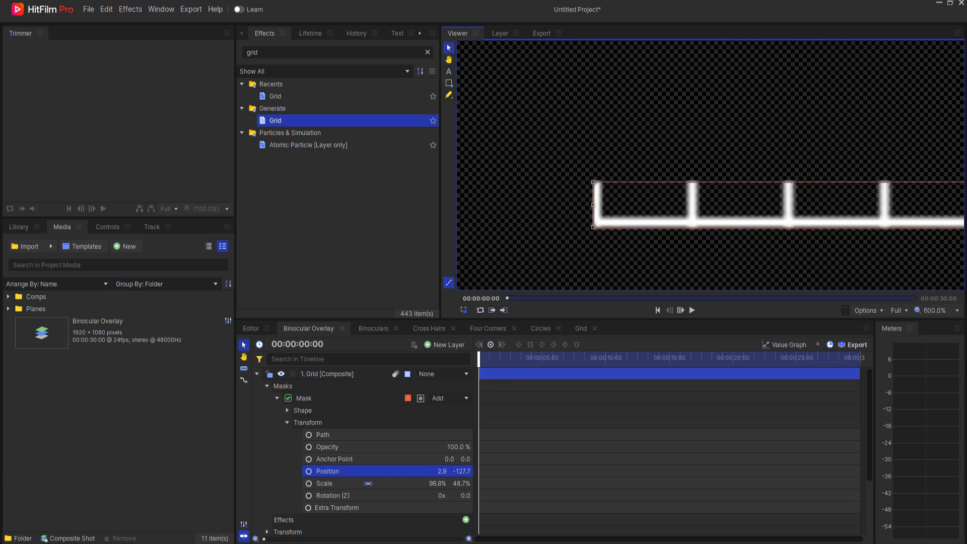
pyautogui.hotkey('shift', '/')
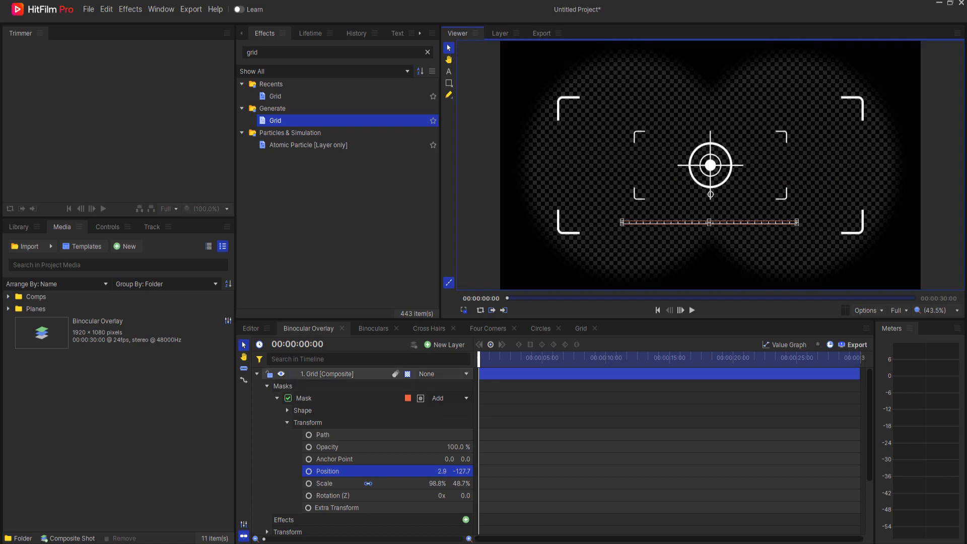
pyautogui.click(257, 374)
pyautogui.hotkey('ctrl', 'shift', 'a')
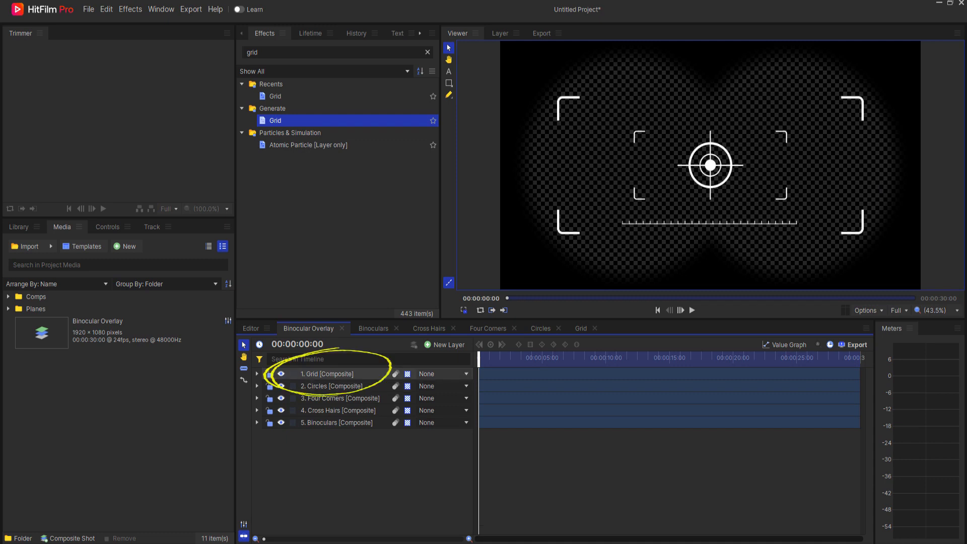
# Duplicate the Grid composite layer and flip the copy vertically by unlinking its scale and setting the vertical scale to -100%.
pyautogui.rightClick(318, 373)
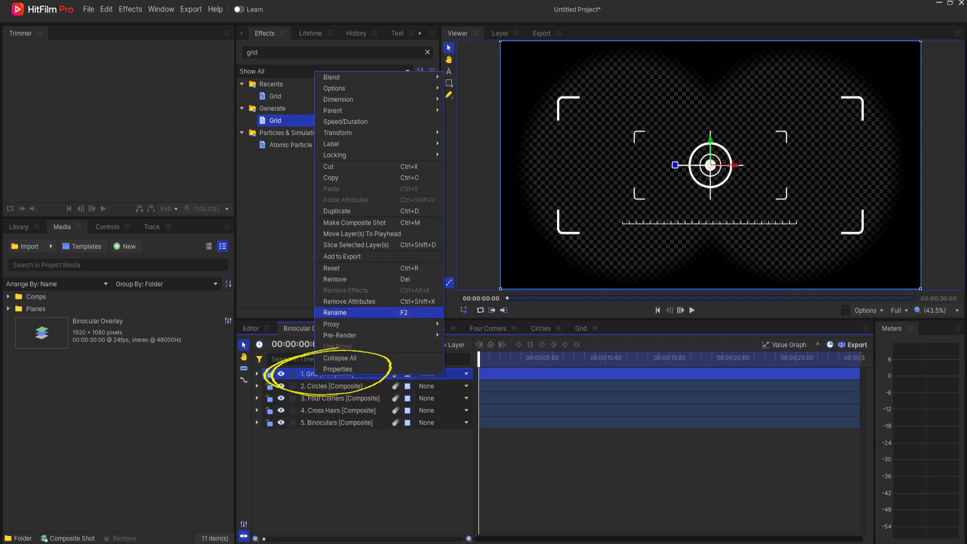
pyautogui.click(337, 211)
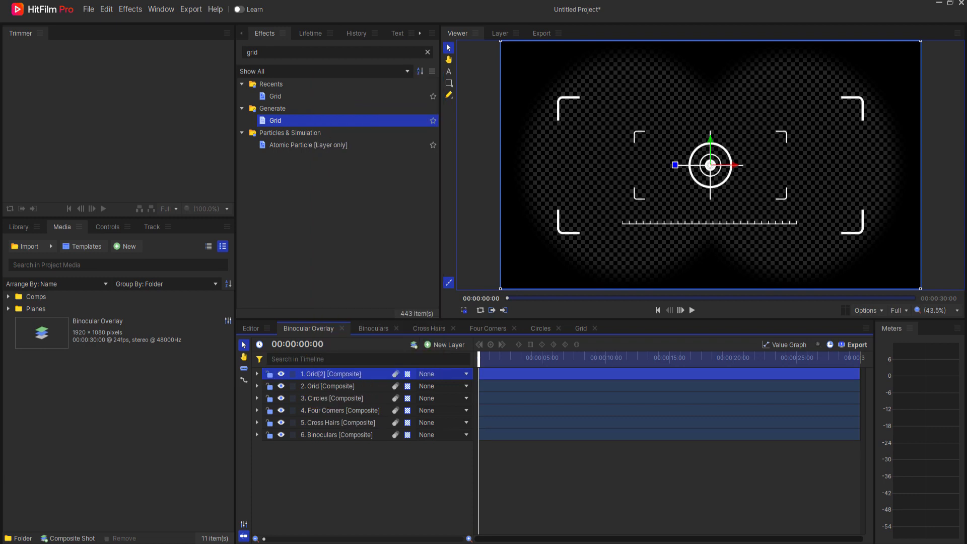
pyautogui.click(257, 374)
pyautogui.click(267, 410)
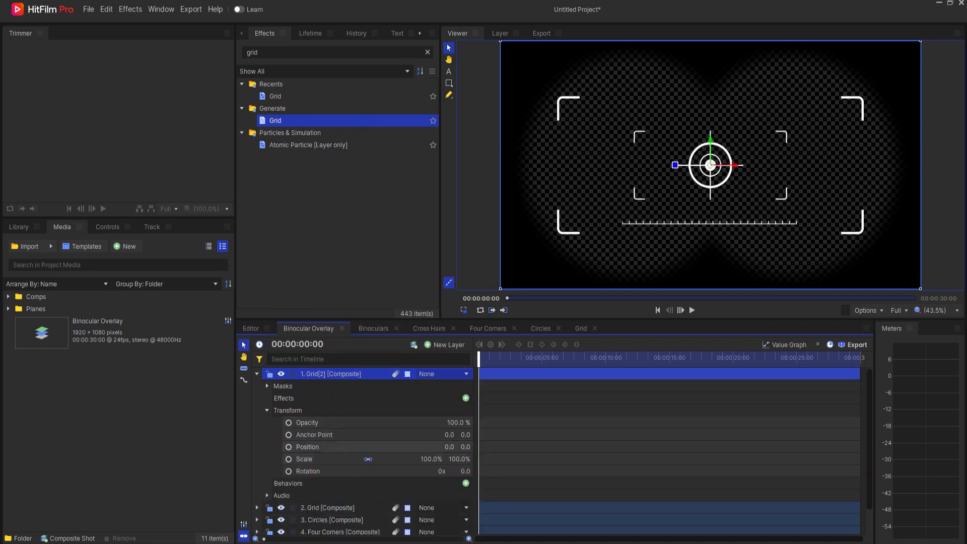
pyautogui.click(429, 459)
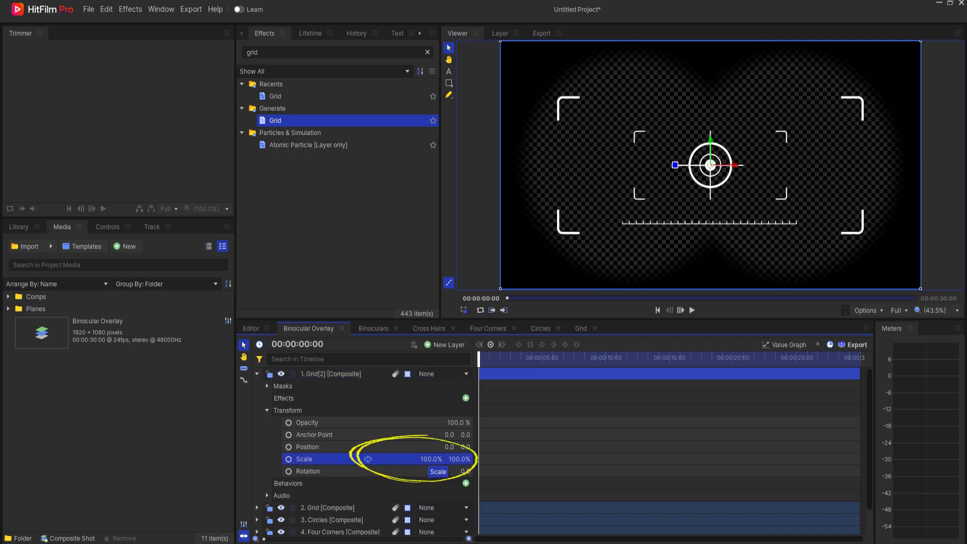
pyautogui.click(460, 458)
pyautogui.write('-100')
pyautogui.press('Return')
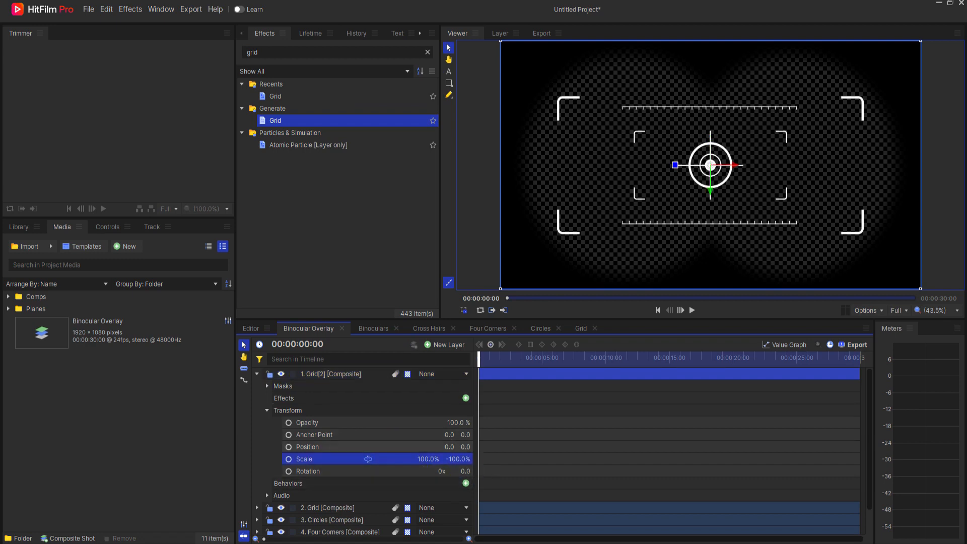
pyautogui.click(257, 374)
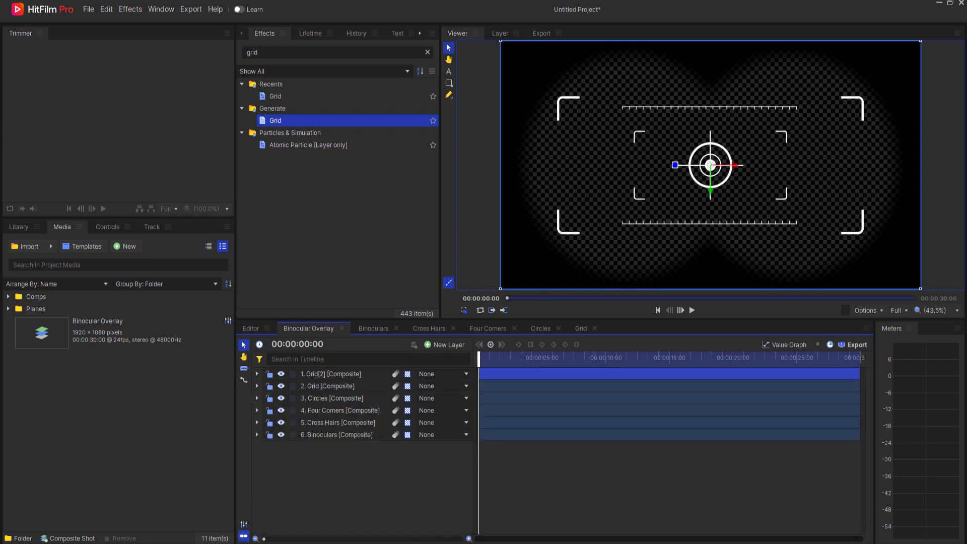
pyautogui.click(363, 481)
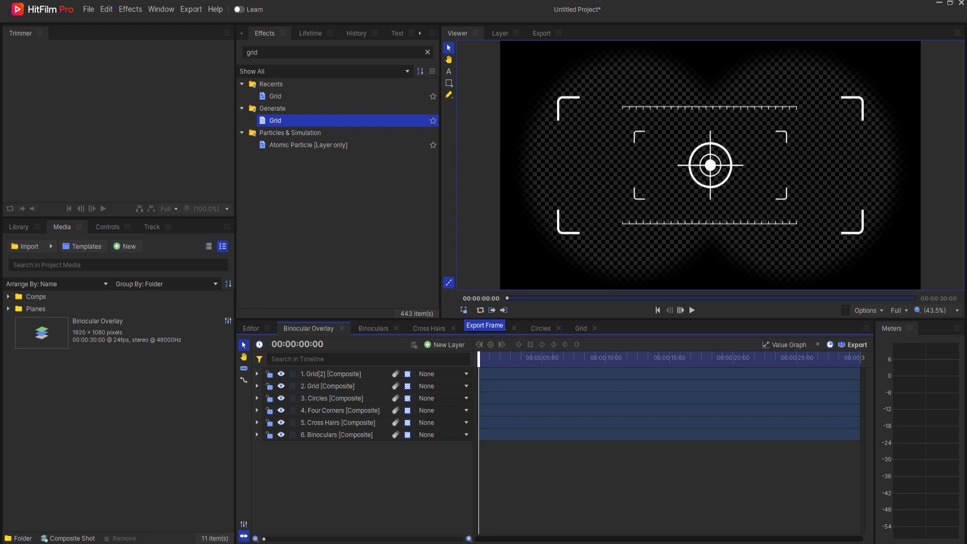
# Export the current frame to the Pictures folder as a PNG with RGBA channels.
pyautogui.click(464, 309)
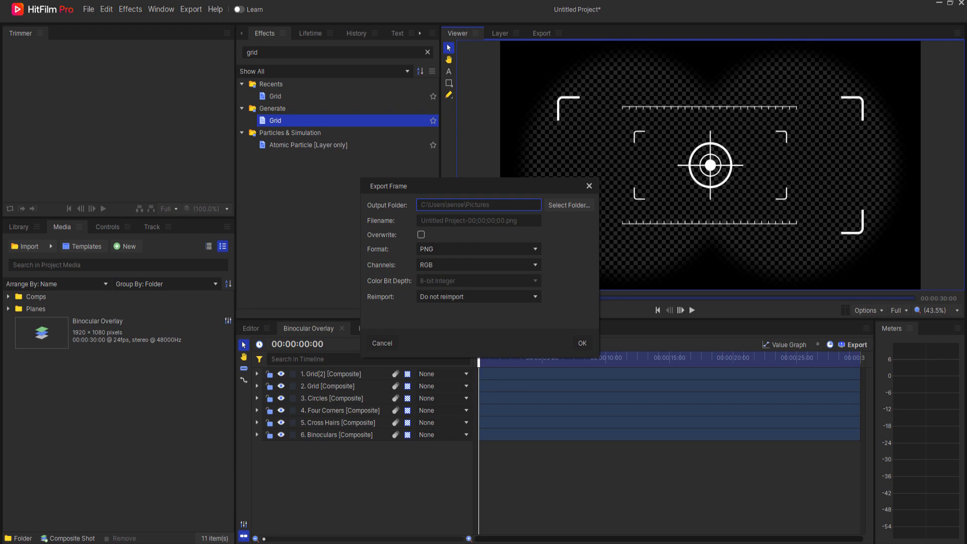
pyautogui.click(438, 249)
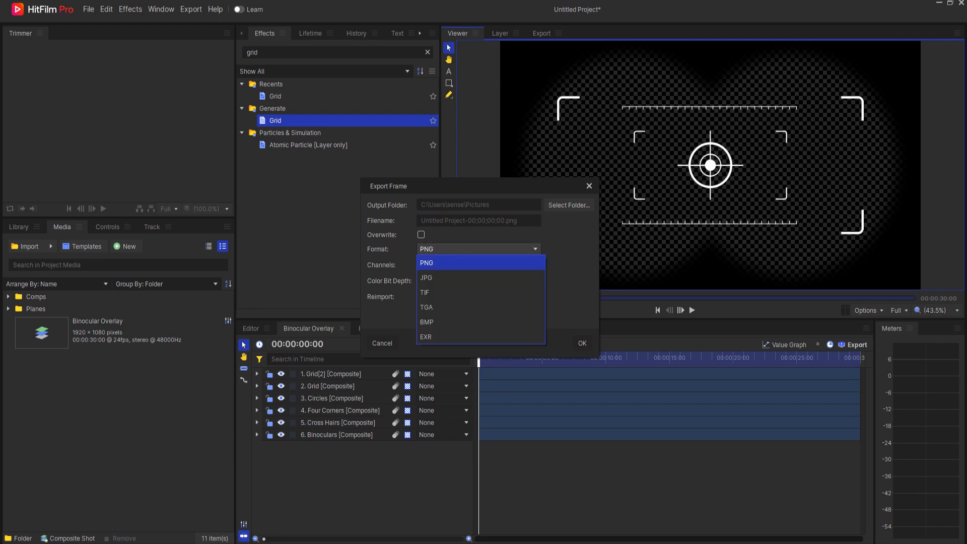
pyautogui.click(439, 262)
pyautogui.click(438, 265)
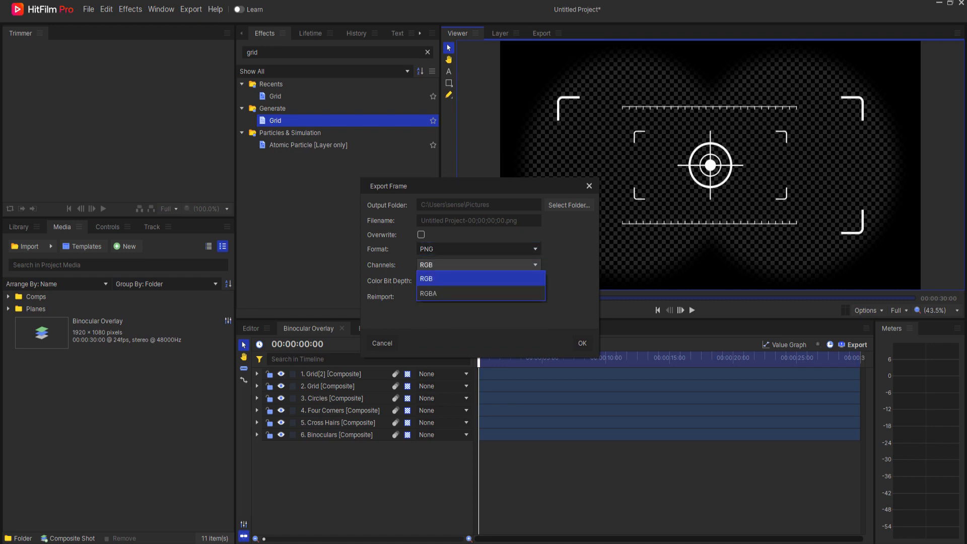
pyautogui.click(431, 293)
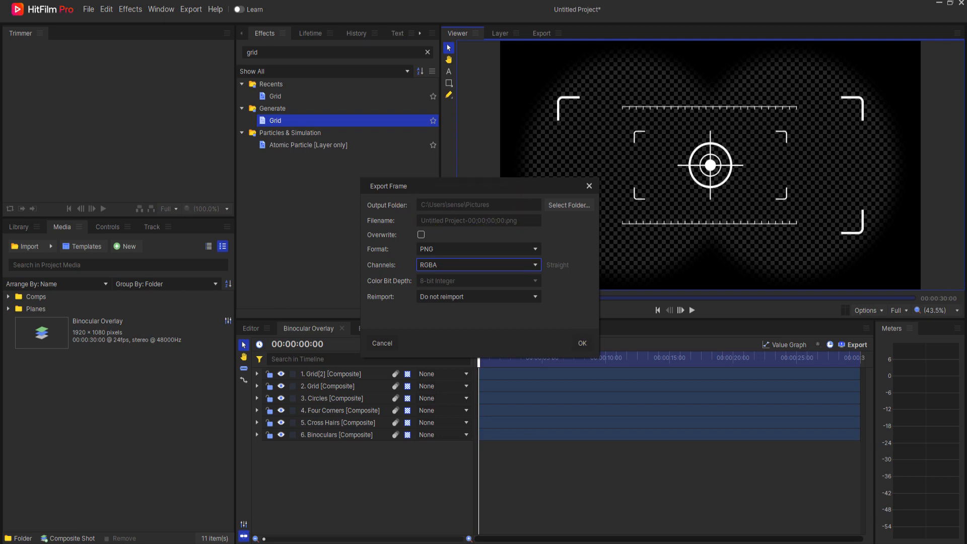
pyautogui.press('Return')
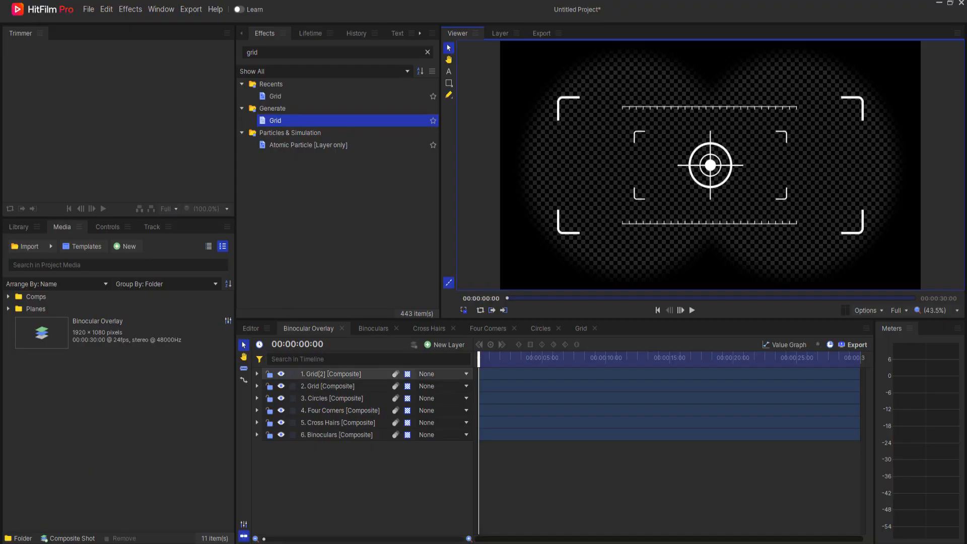
# Hide both Grid layers and export the frame at 00:00:00:01 as a second PNG with RGBA channels.
pyautogui.click(282, 373)
pyautogui.click(281, 385)
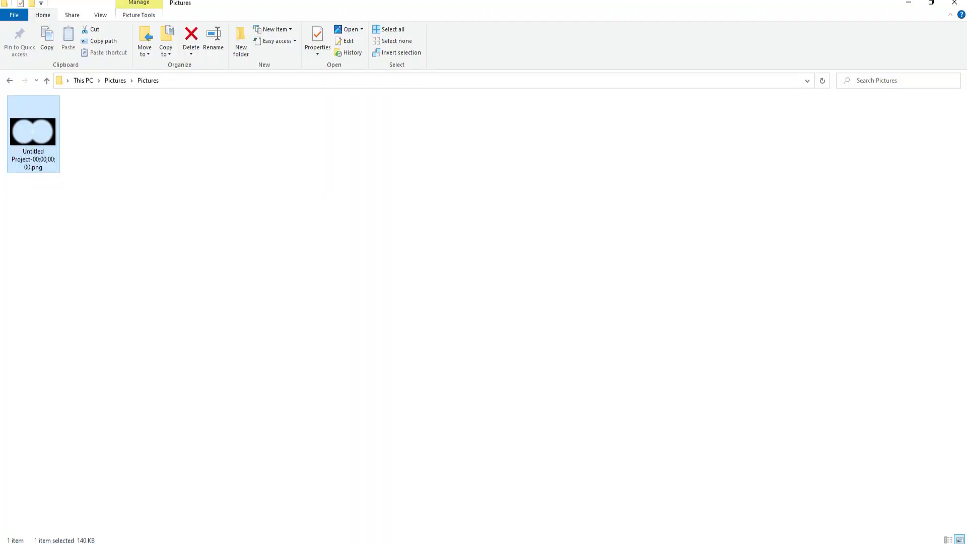
pyautogui.click(908, 3)
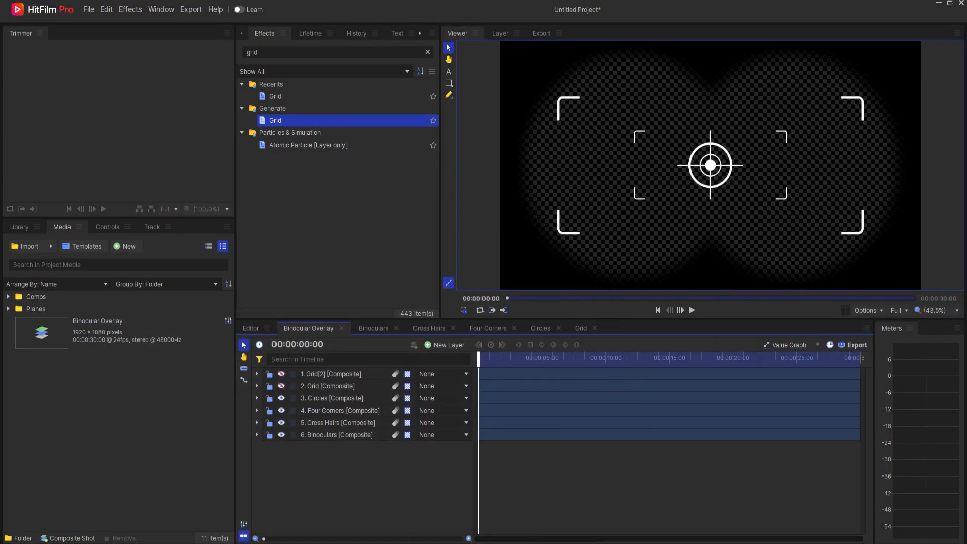
pyautogui.click(680, 310)
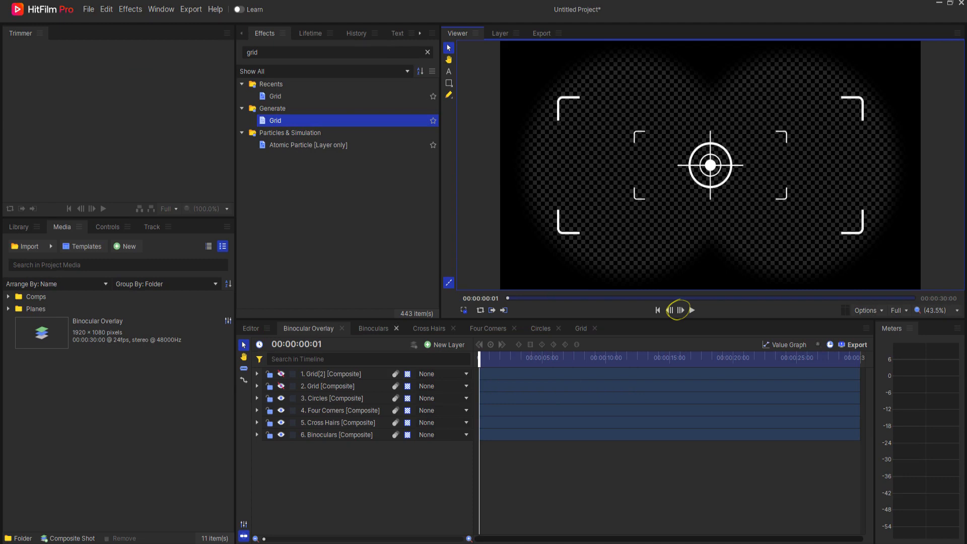
pyautogui.click(464, 310)
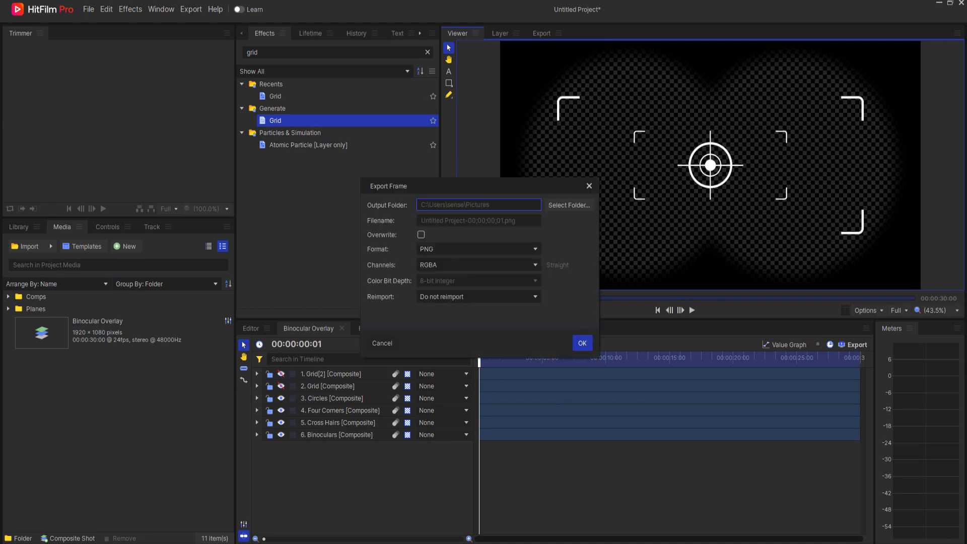
pyautogui.click(583, 342)
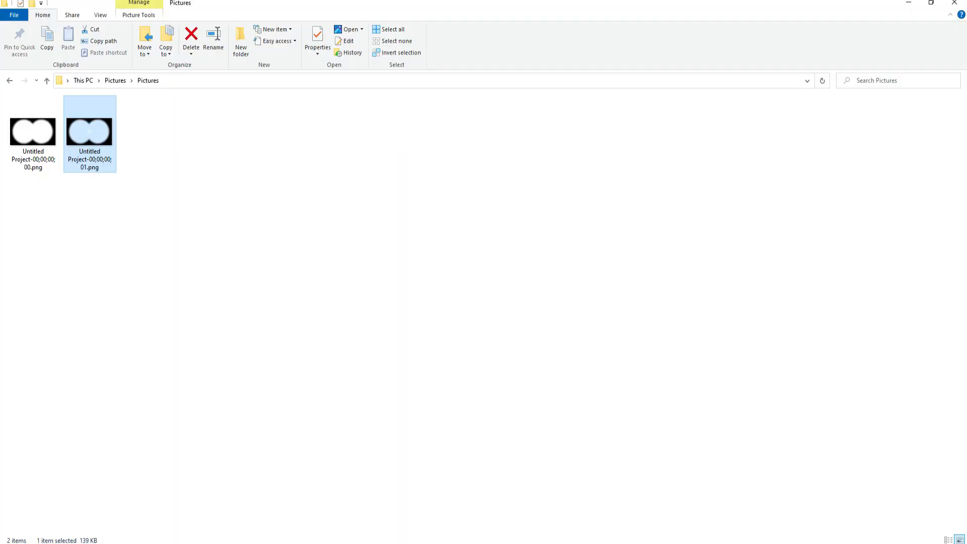
# Open the exported Untitled Project-00;00;00;00.png in the Photos viewer and maximize its window.
pyautogui.doubleClick(34, 133)
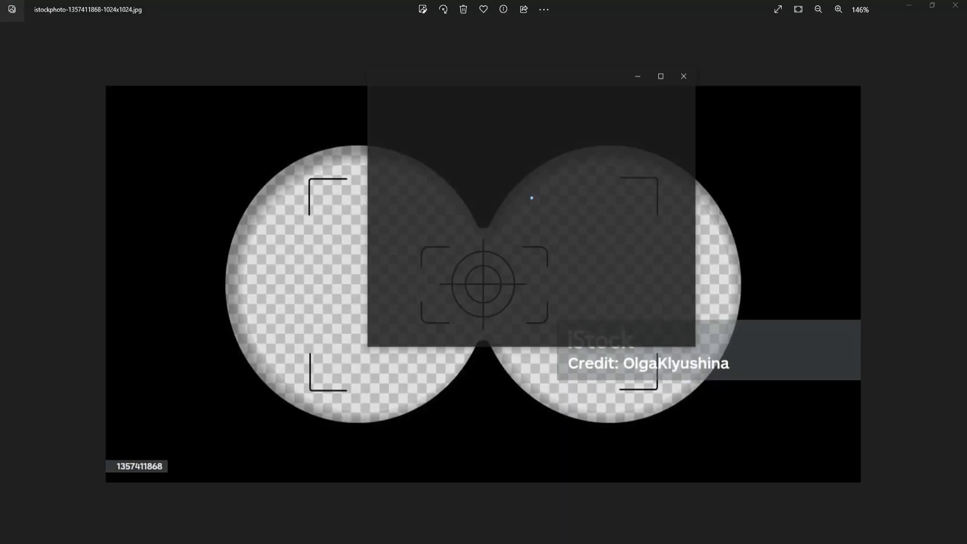
pyautogui.click(661, 76)
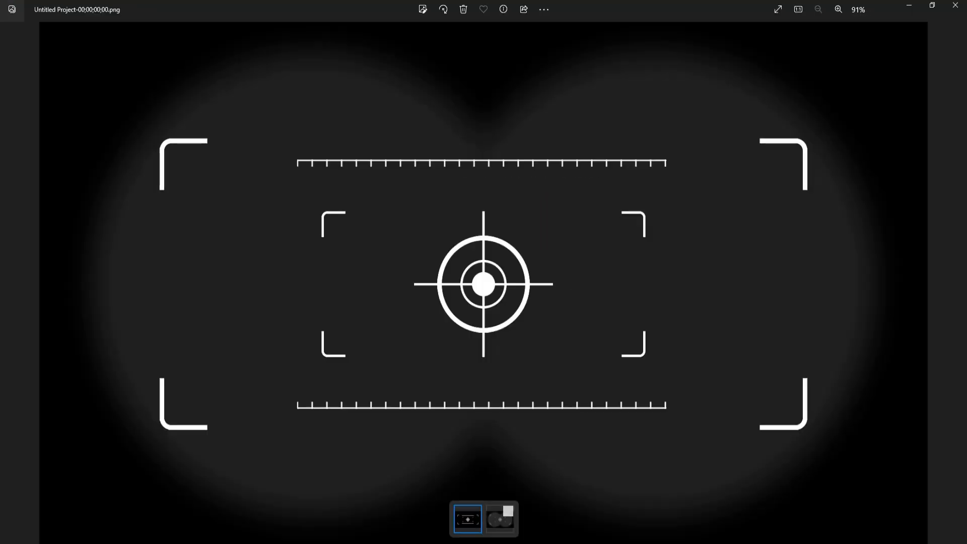
# Compare the two exported PNGs with and without the scales, close the photo viewer and return to HitFilm Pro.
pyautogui.click(500, 519)
pyautogui.click(468, 520)
pyautogui.press('Right')
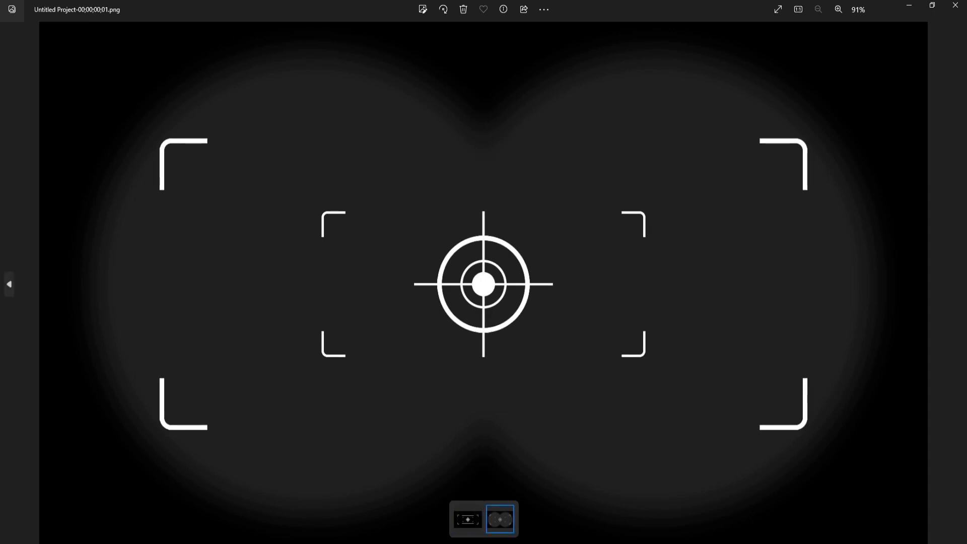
pyautogui.press('Left')
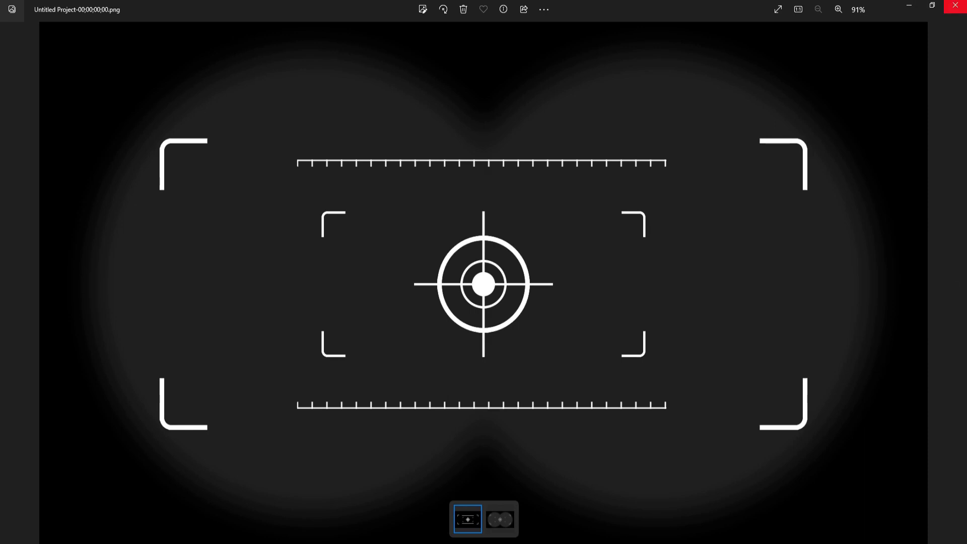
pyautogui.click(956, 5)
pyautogui.click(908, 5)
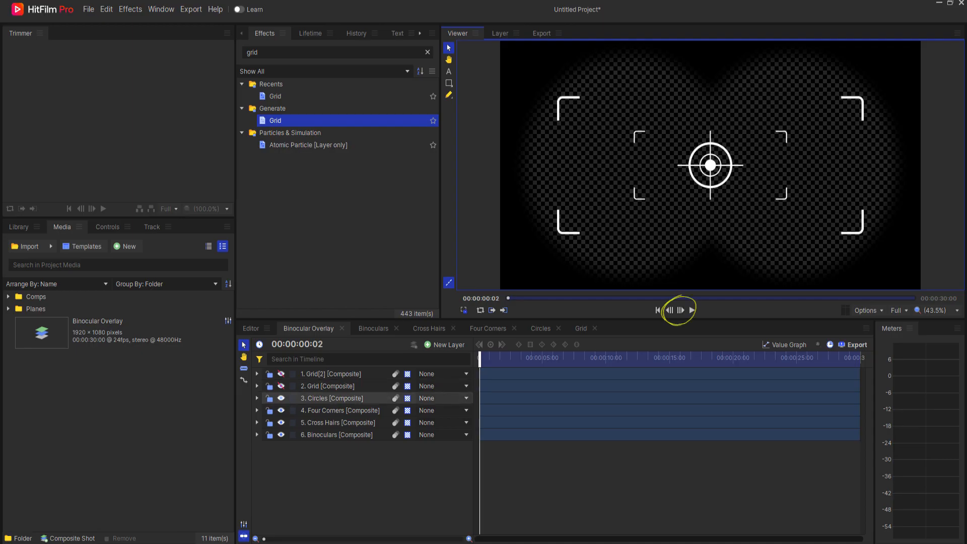
# Hide the Circles layer and export the frame at 00:00:00:02 as a PNG with RGBA channels.
pyautogui.click(281, 399)
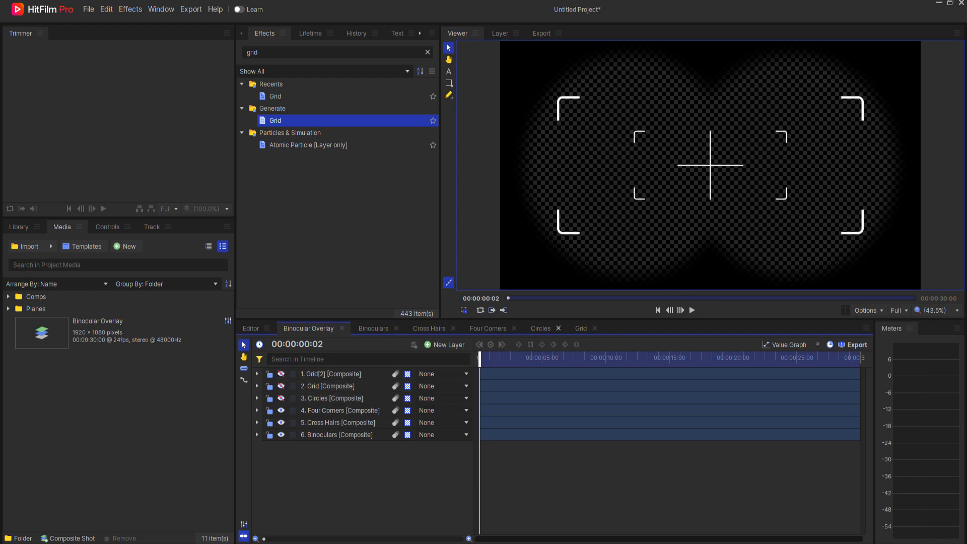
pyautogui.click(491, 310)
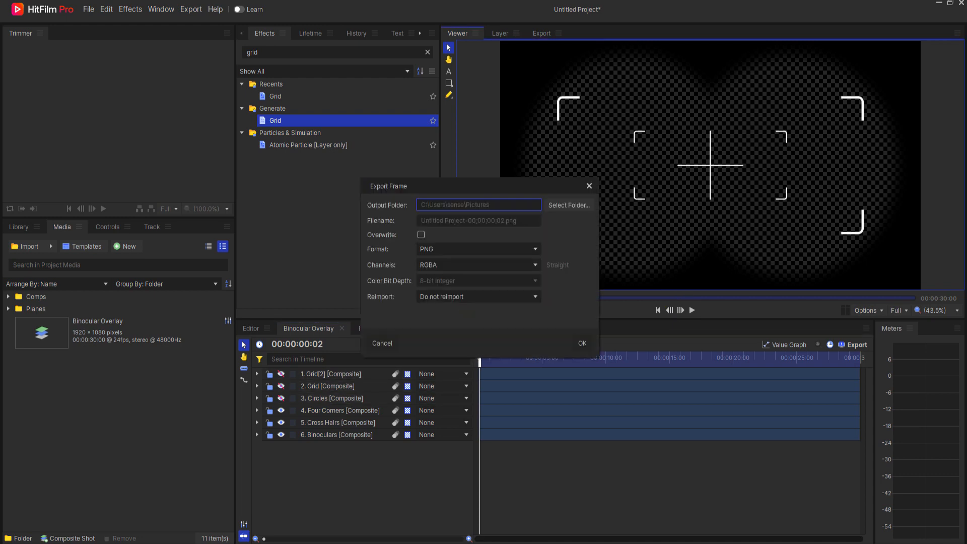
pyautogui.click(582, 344)
# Hide the Four Corners layer for frame 00:00:00:03 and the Cross Hairs layer for frame 00:00:00:04.
pyautogui.click(281, 411)
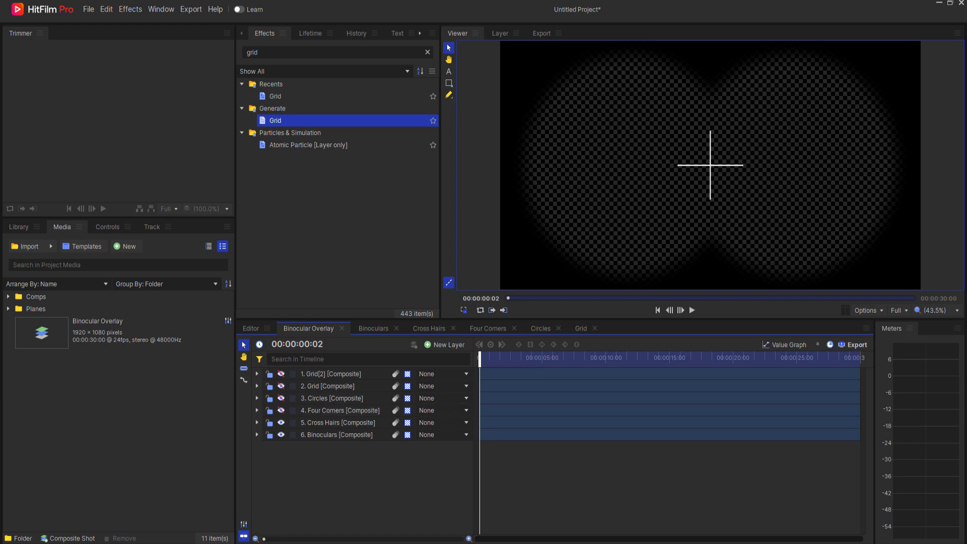
pyautogui.click(681, 310)
pyautogui.click(680, 310)
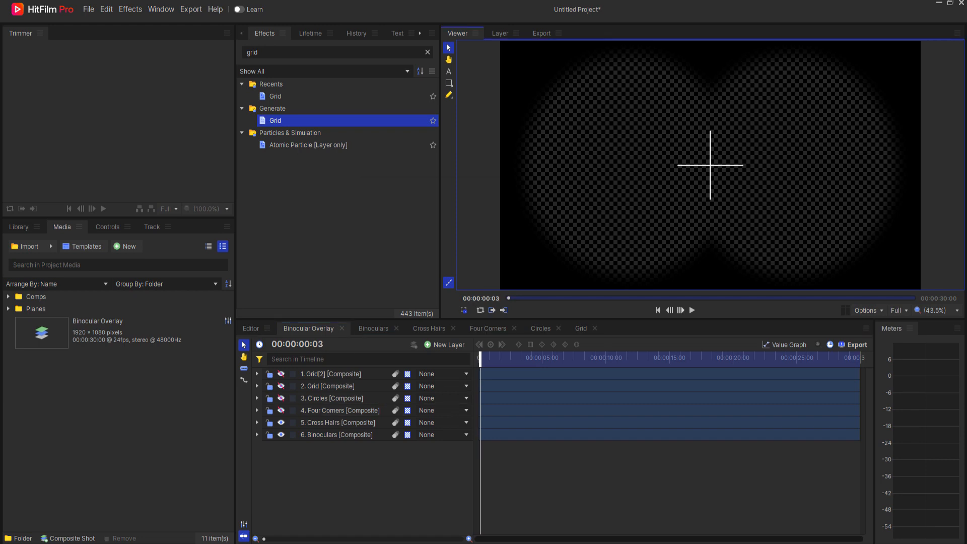
pyautogui.click(281, 423)
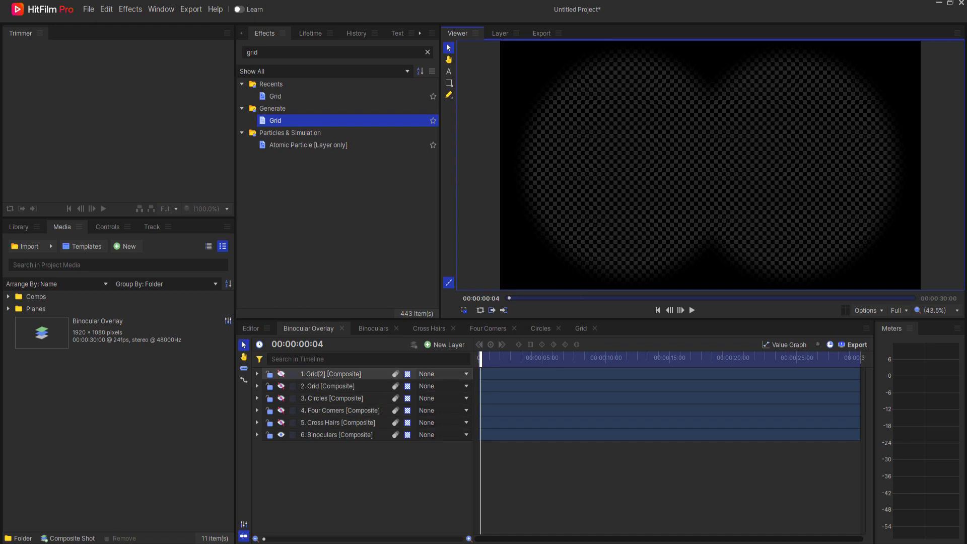
# Show the Circles and Cross Hairs layers again, keep the Grid and Four Corners layers hidden, and advance to 00:00:00:05.
pyautogui.click(281, 374)
pyautogui.click(281, 374)
pyautogui.click(282, 398)
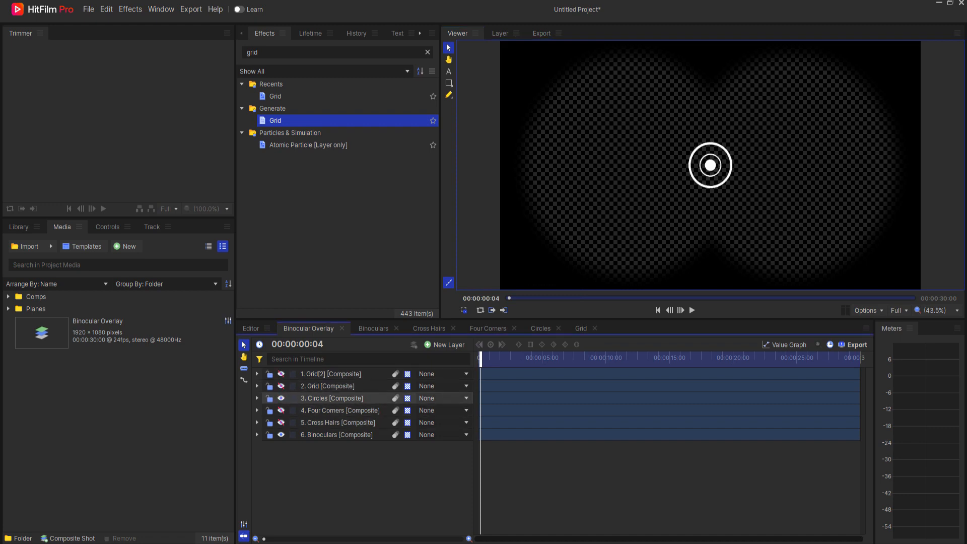
pyautogui.click(281, 410)
pyautogui.click(281, 410)
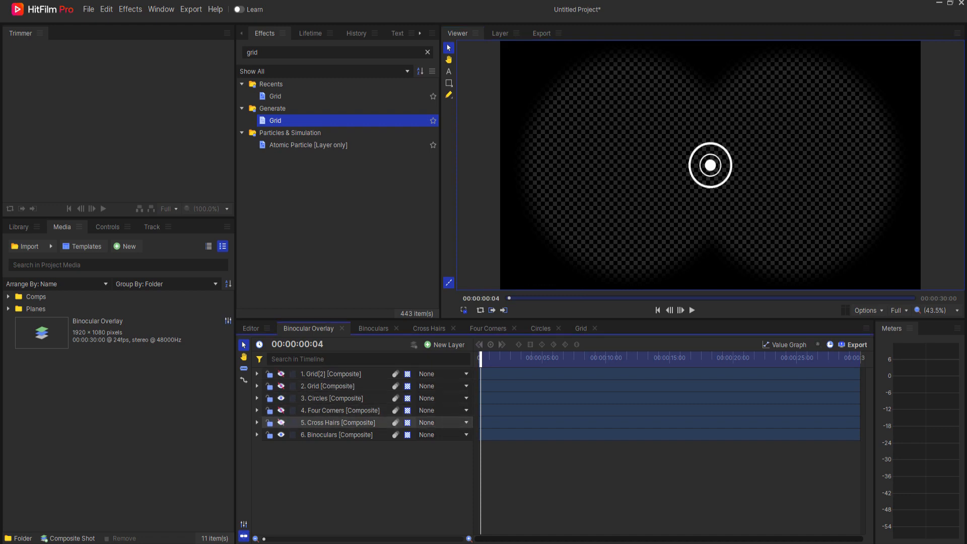
pyautogui.click(281, 423)
pyautogui.click(681, 310)
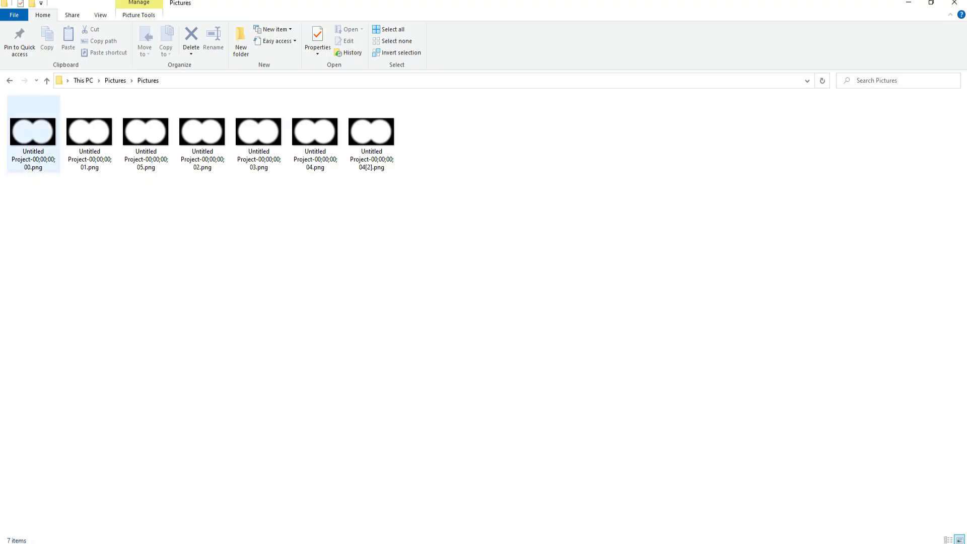
# Browse the exported overlay variants starting from Untitled Project-00;00;00;00.png in Photos, close that viewer window and switch back to HitFilm Pro.
pyautogui.doubleClick(33, 132)
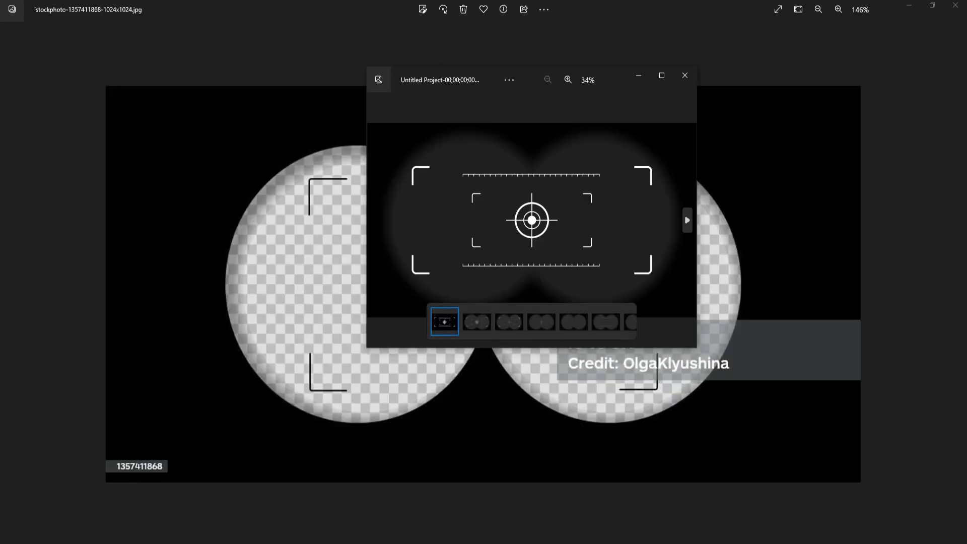
pyautogui.press('Right')
pyautogui.press('Right')
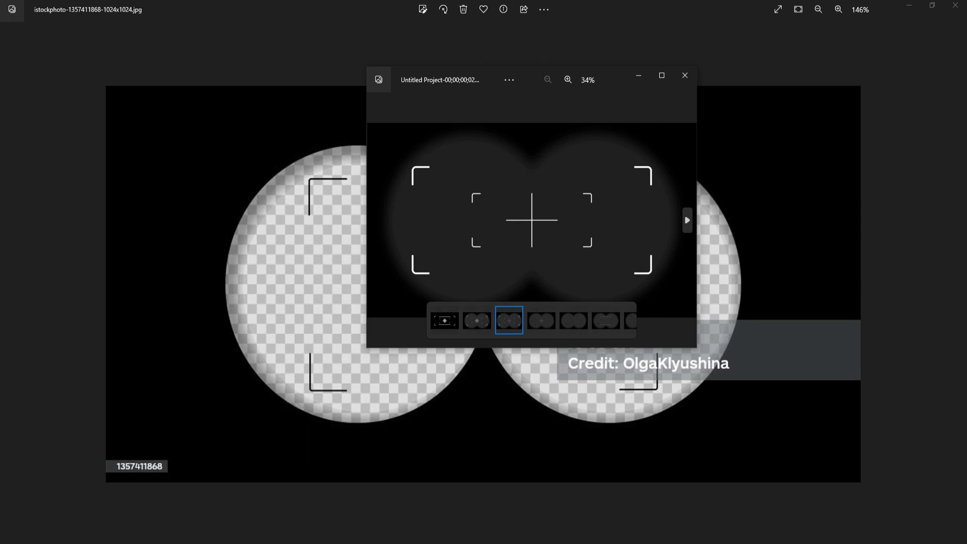
pyautogui.press('Right')
pyautogui.press('Right')
pyautogui.press('Right')
pyautogui.press('Right')
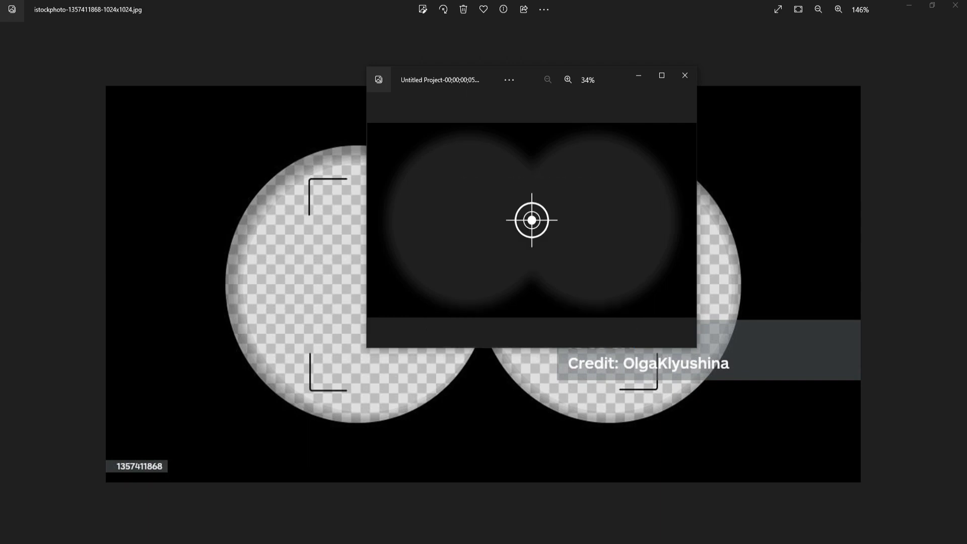
pyautogui.press('Left')
pyautogui.click(376, 220)
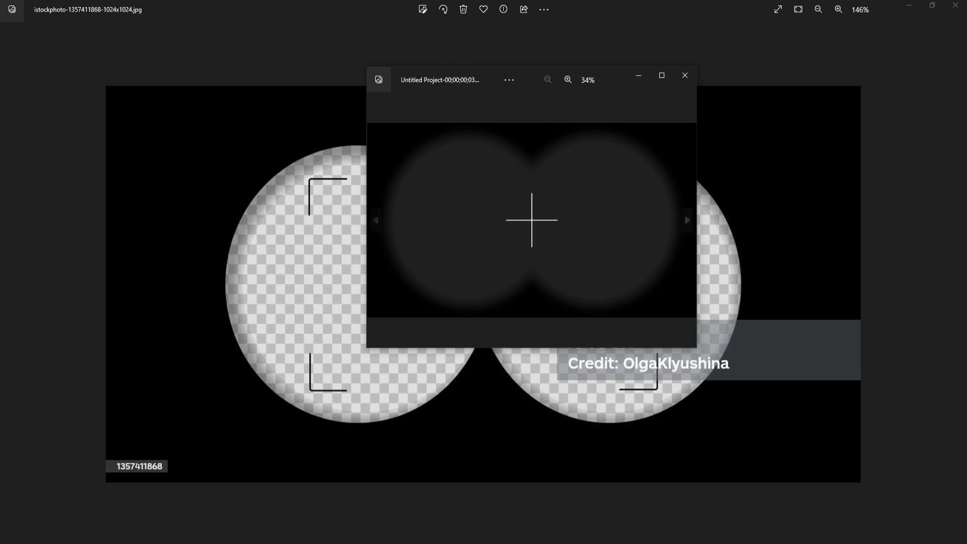
pyautogui.click(685, 76)
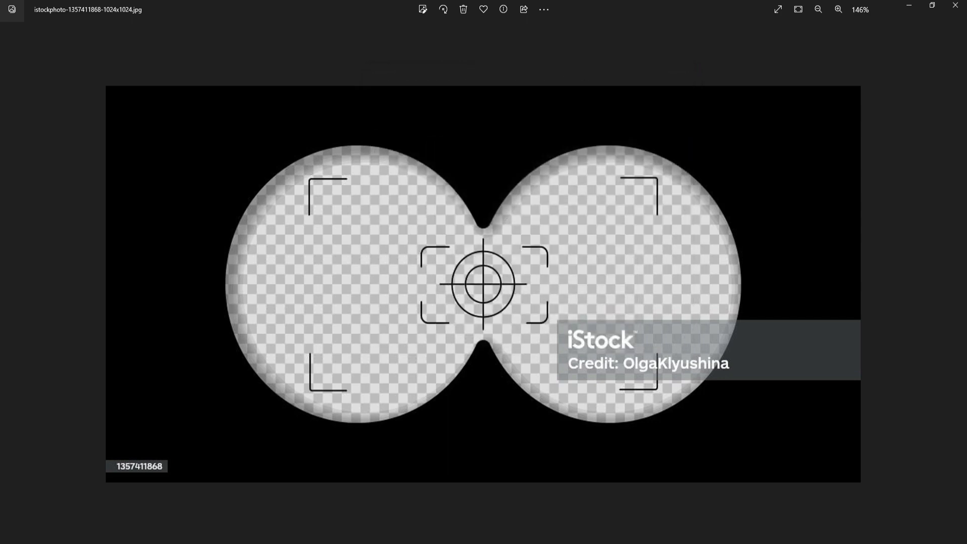
pyautogui.hotkey('alt', 'Tab')
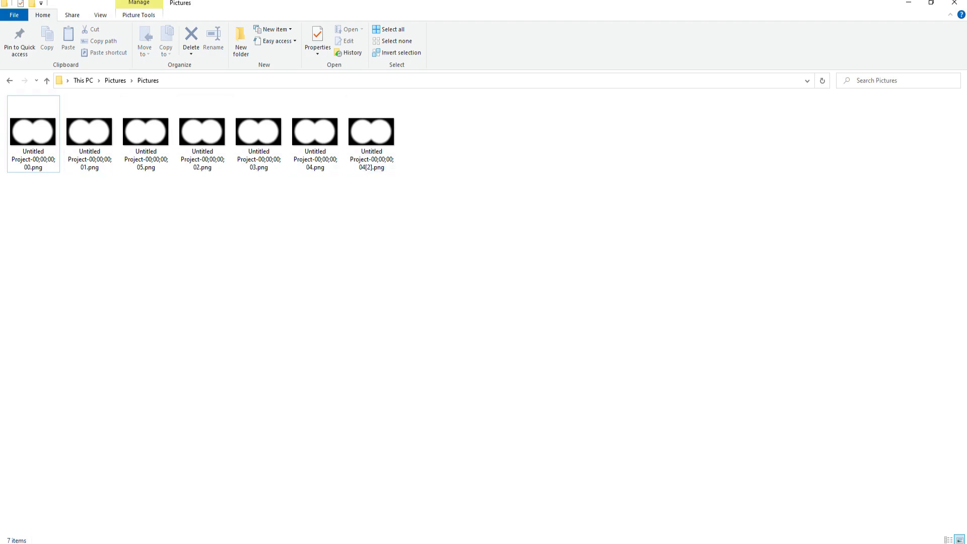
pyautogui.hotkey('alt', 'Tab')
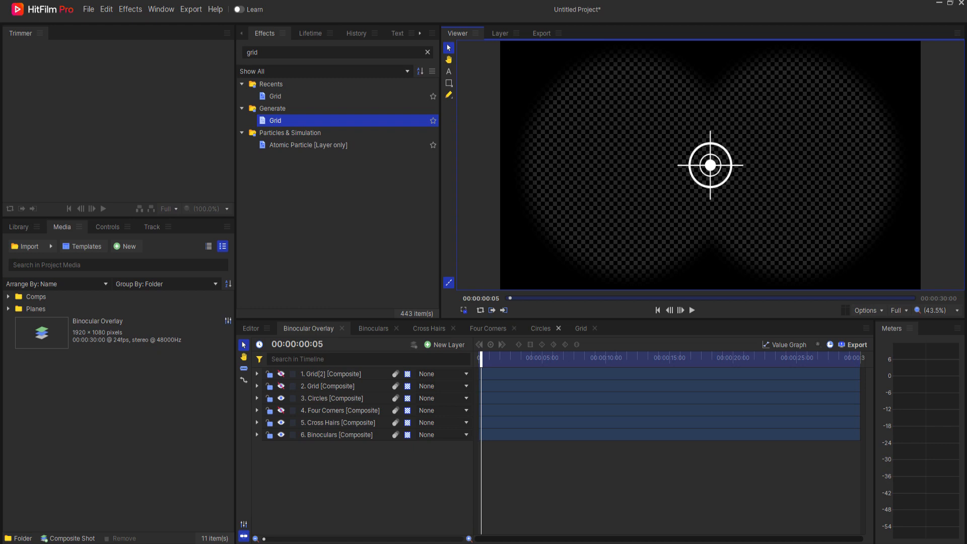
# In the Circles composite, filter the timeline for "fill" and set the Fill Color of Circle[3] and Circle[2] to red (255, 0, 0).
pyautogui.click(542, 328)
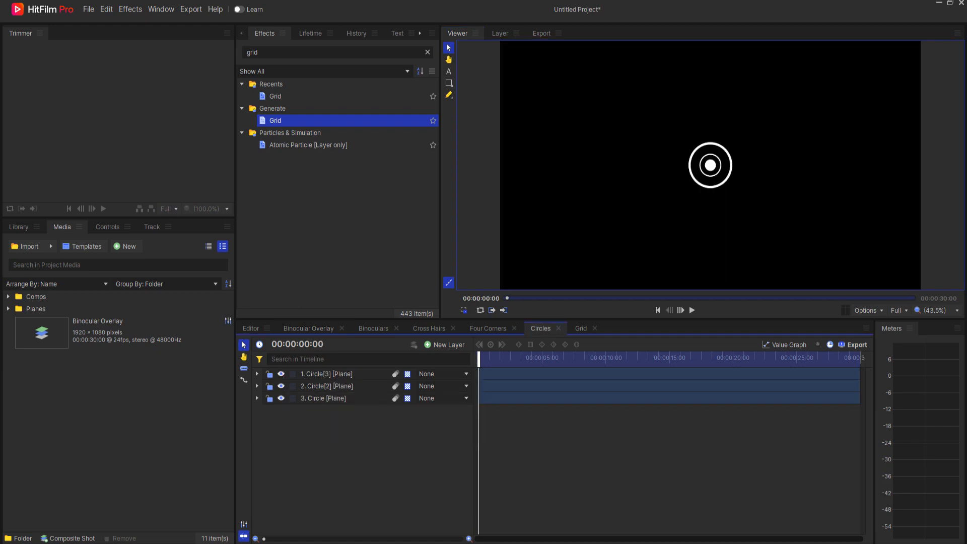
pyautogui.click(302, 359)
pyautogui.write('fill')
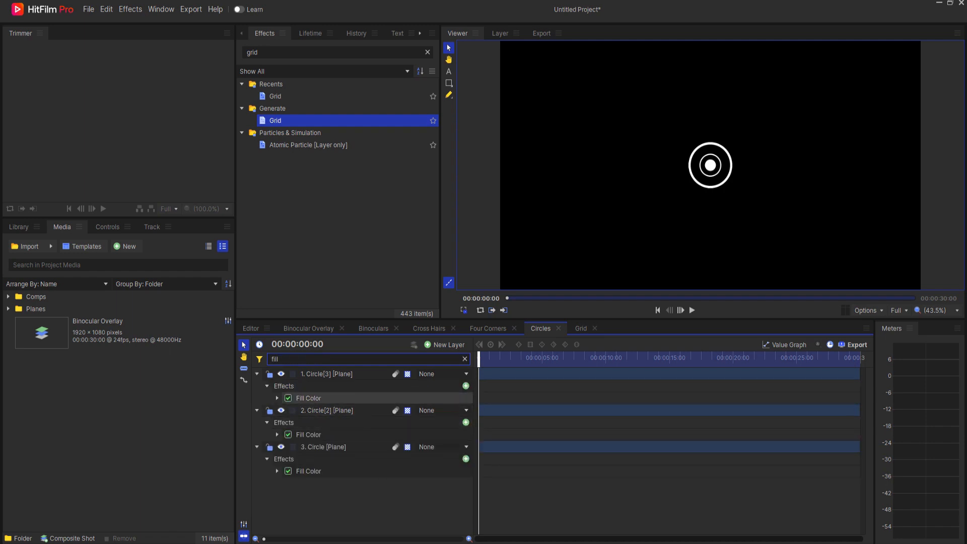
pyautogui.click(277, 398)
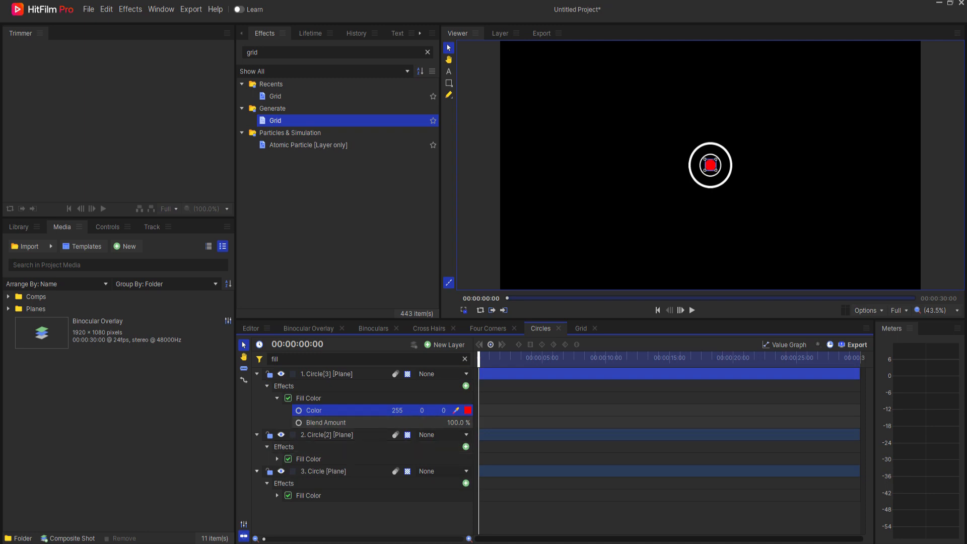
pyautogui.click(277, 458)
pyautogui.moveTo(418, 472); pyautogui.dragTo(312, 473)
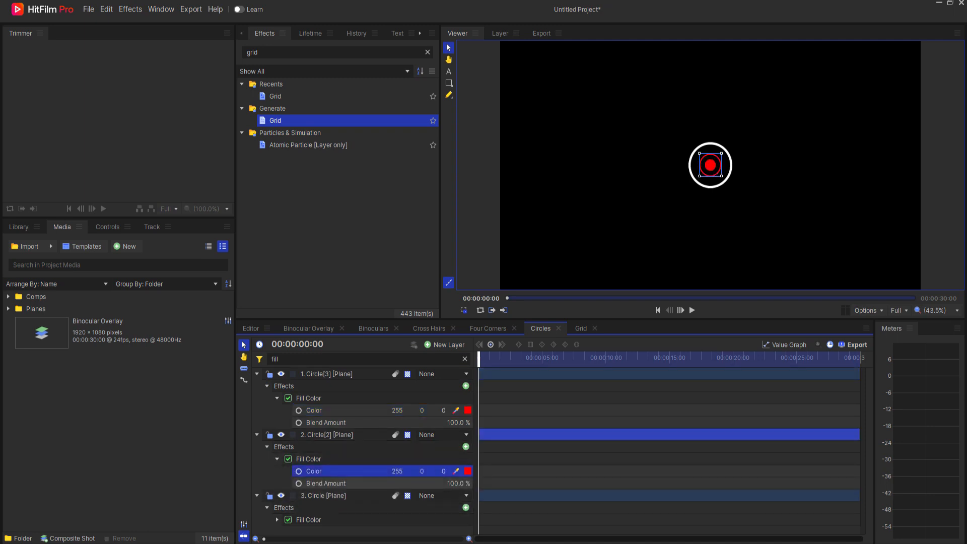
# Set the Fill Color of the outer Circle layer to red (255, 3, 0).
pyautogui.click(277, 520)
pyautogui.scroll(-1, 352, 492)
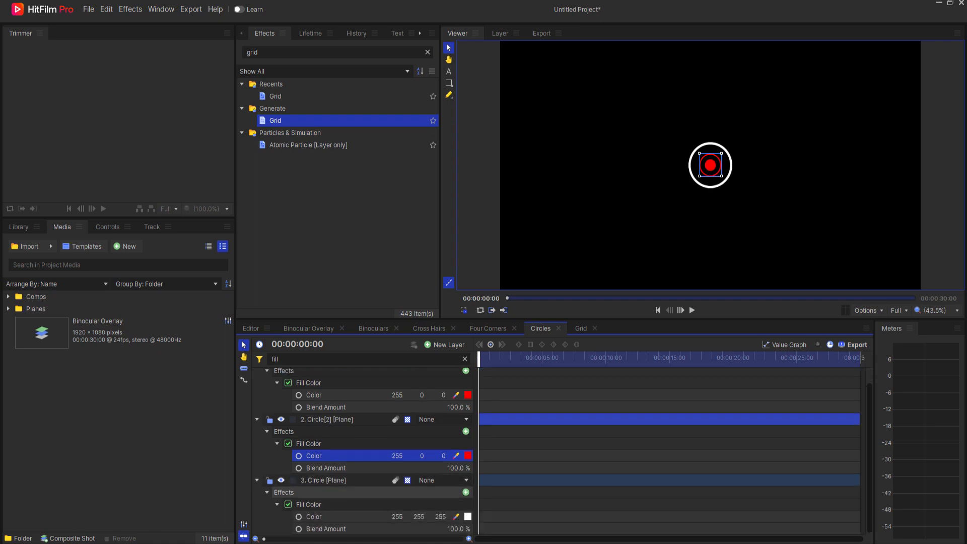
pyautogui.moveTo(419, 517); pyautogui.dragTo(293, 517)
pyautogui.moveTo(441, 516); pyautogui.dragTo(353, 517)
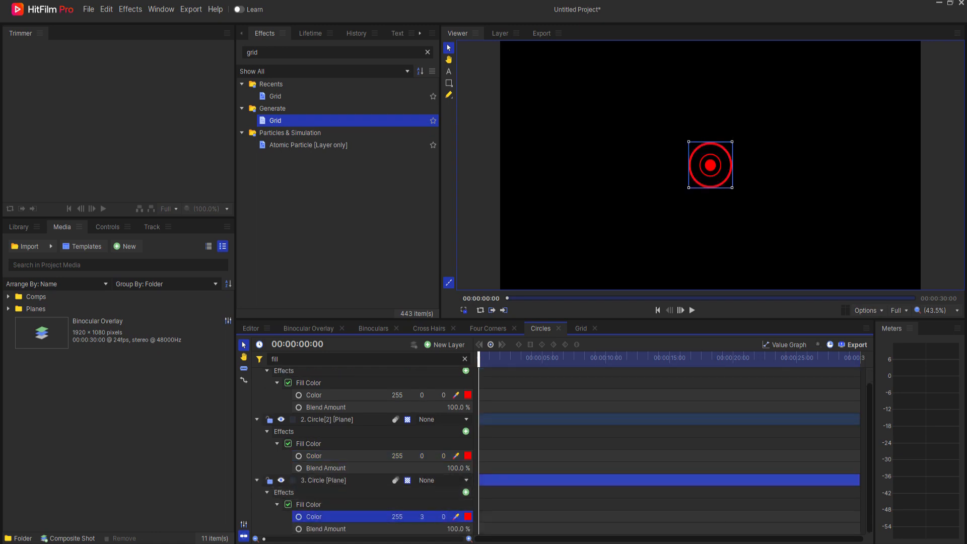
# Return to the Binocular Overlay composite, search the effects for "fill" and apply Fill Color to the Cross Hairs layer.
pyautogui.click(308, 328)
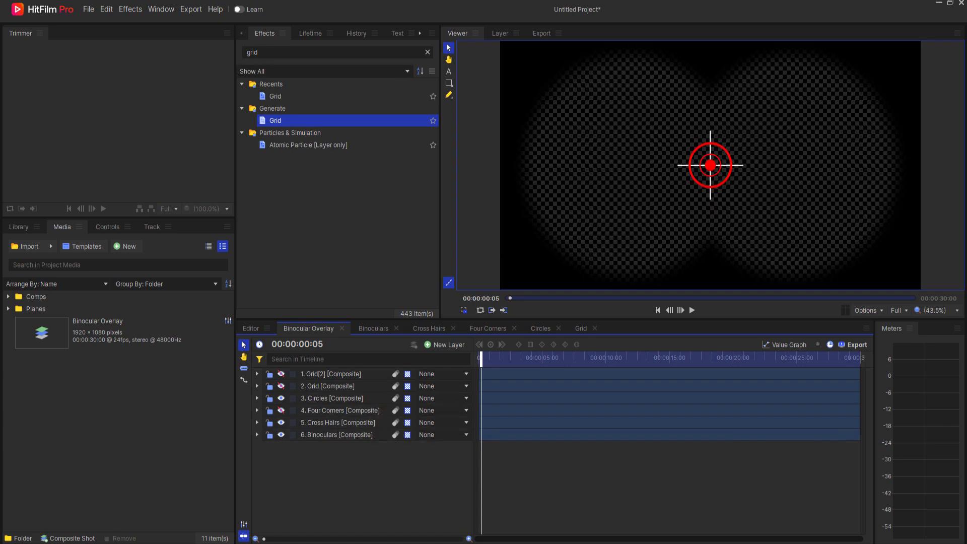
pyautogui.moveTo(263, 52); pyautogui.dragTo(245, 53)
pyautogui.write('fill')
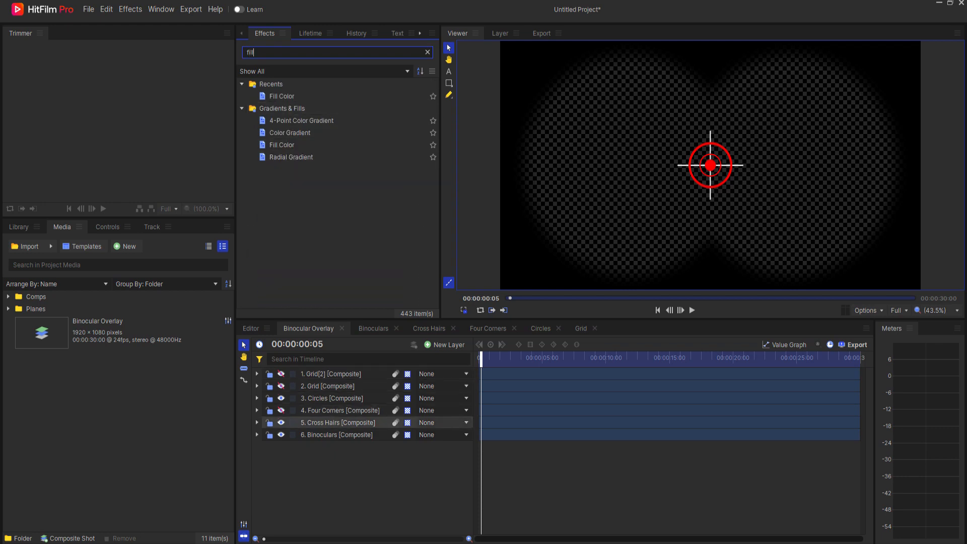
pyautogui.click(338, 423)
pyautogui.doubleClick(282, 97)
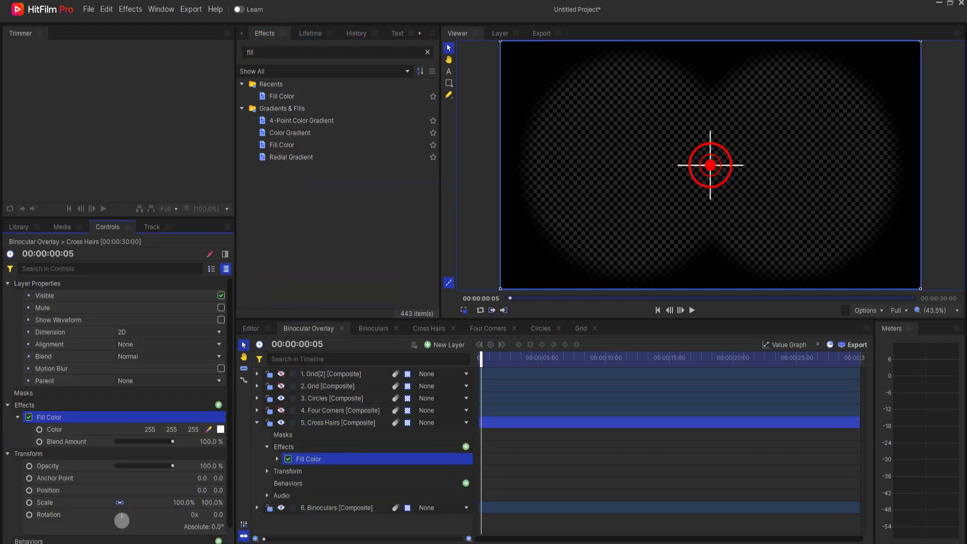
# Try red (255, 0, 0) as the Cross Hairs fill color and change it to green (0, 255, 0).
pyautogui.moveTo(175, 430); pyautogui.dragTo(110, 429)
pyautogui.moveTo(194, 429); pyautogui.dragTo(130, 430)
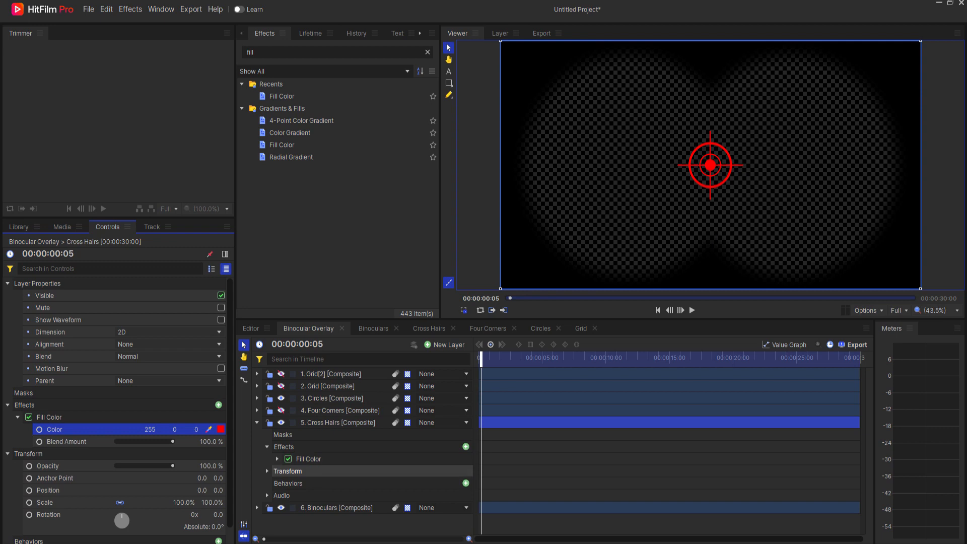
pyautogui.moveTo(150, 429); pyautogui.dragTo(83, 430)
pyautogui.moveTo(172, 430); pyautogui.dragTo(239, 429)
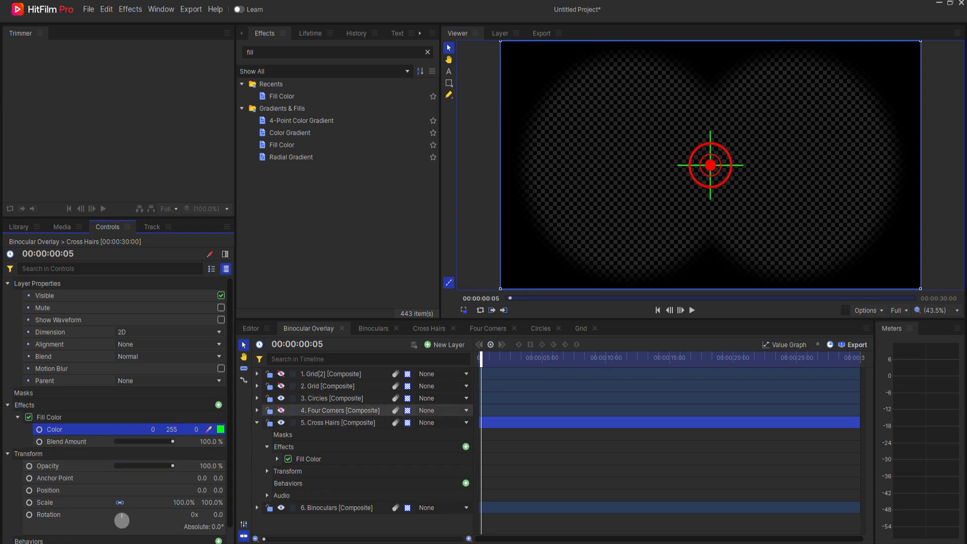
# Show the Four Corners layer with a blue (0, 0, 255) Fill Color and unhide both Grid layers.
pyautogui.click(282, 410)
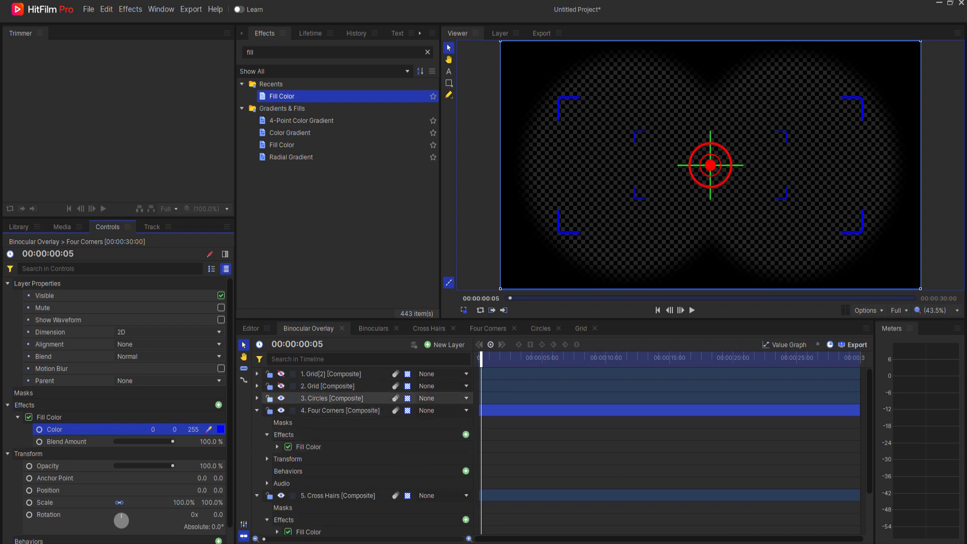
pyautogui.click(281, 386)
pyautogui.click(281, 374)
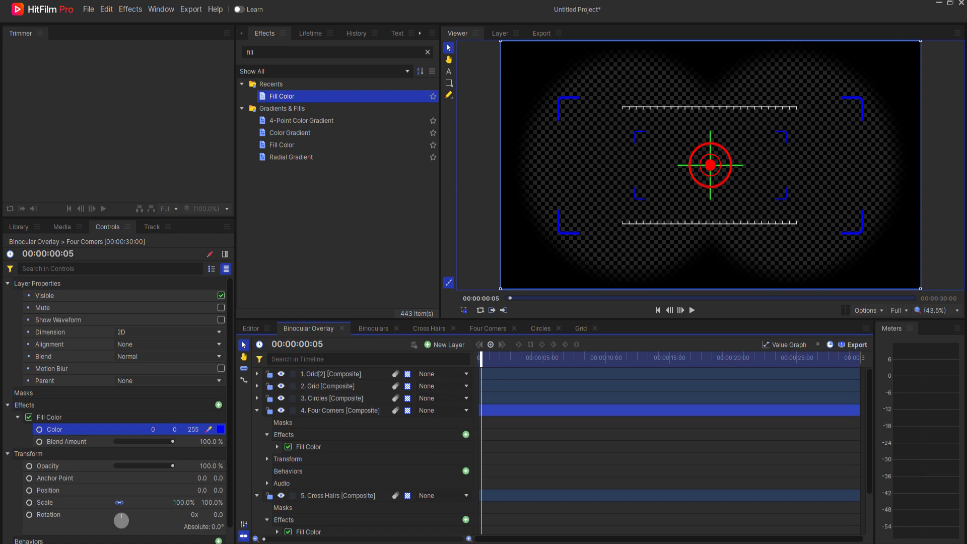